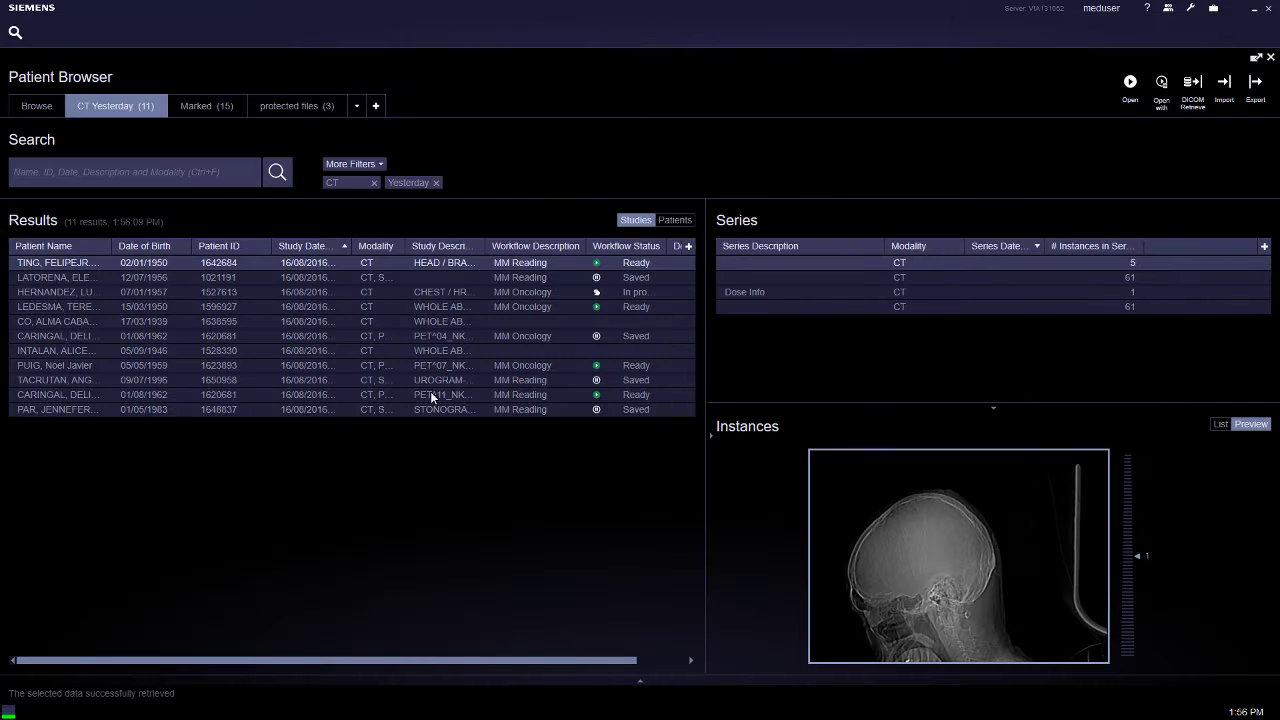
# - Open the saved MM Reading study in the second results row and go back to the Patient Browser
pyautogui.click(525, 280)
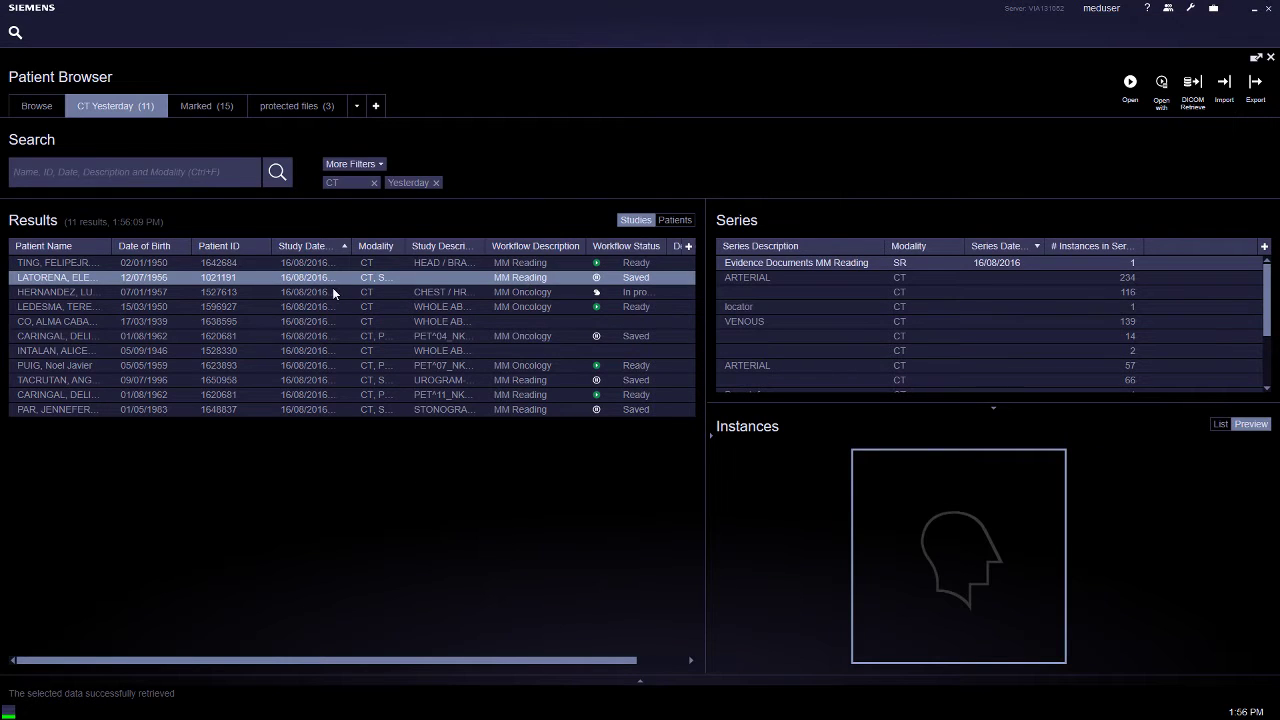
pyautogui.doubleClick(543, 281)
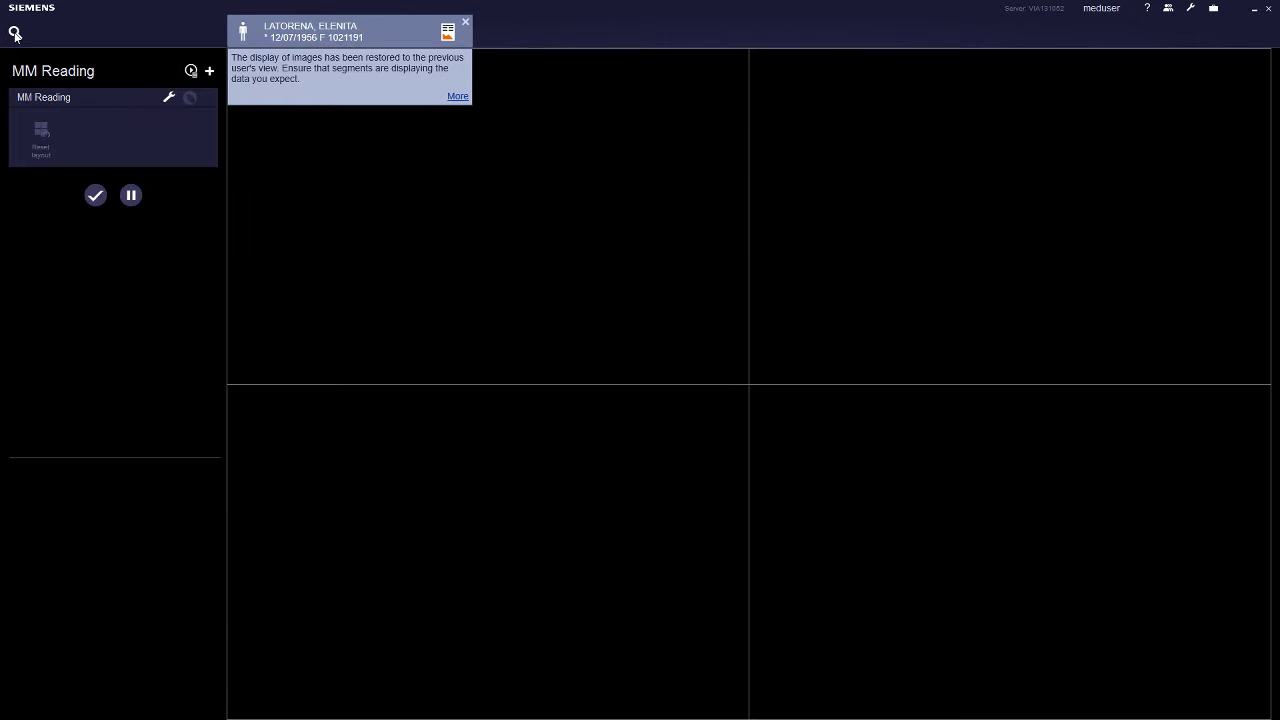
pyautogui.click(15, 34)
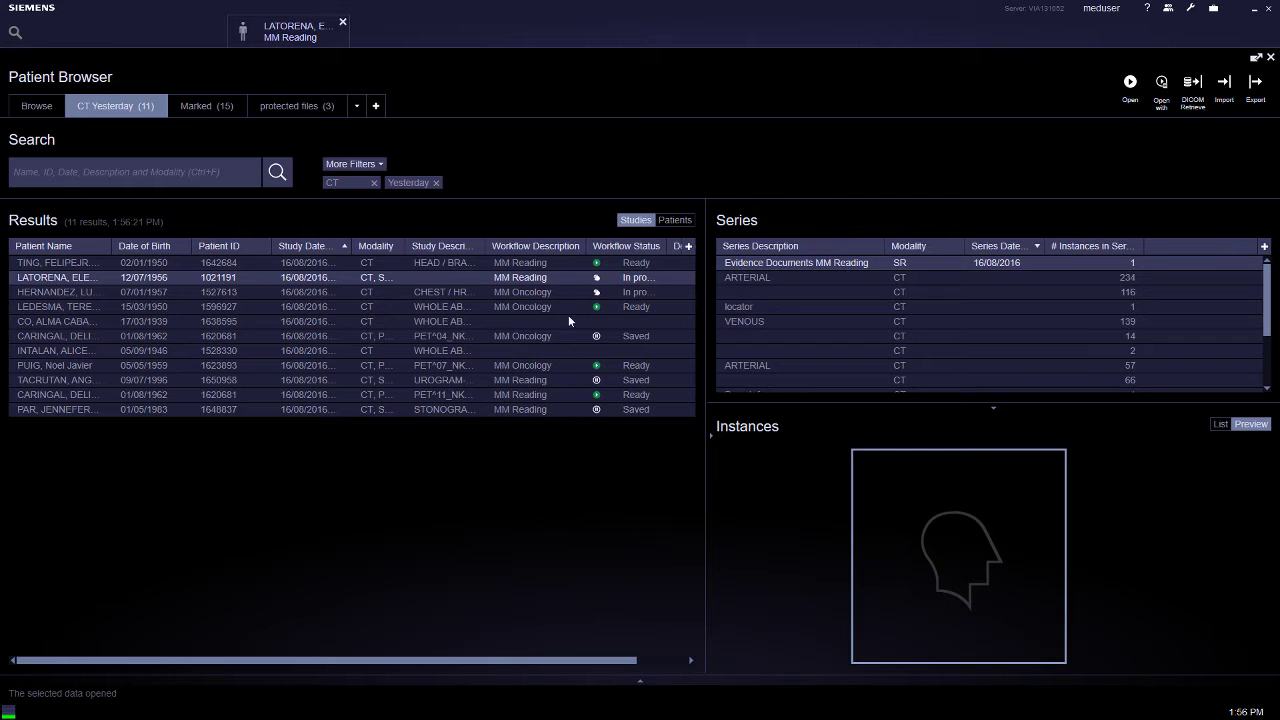
# - Remove MM Reading from the study's Open with favorites and mark it as a favorite again
pyautogui.rightClick(516, 279)
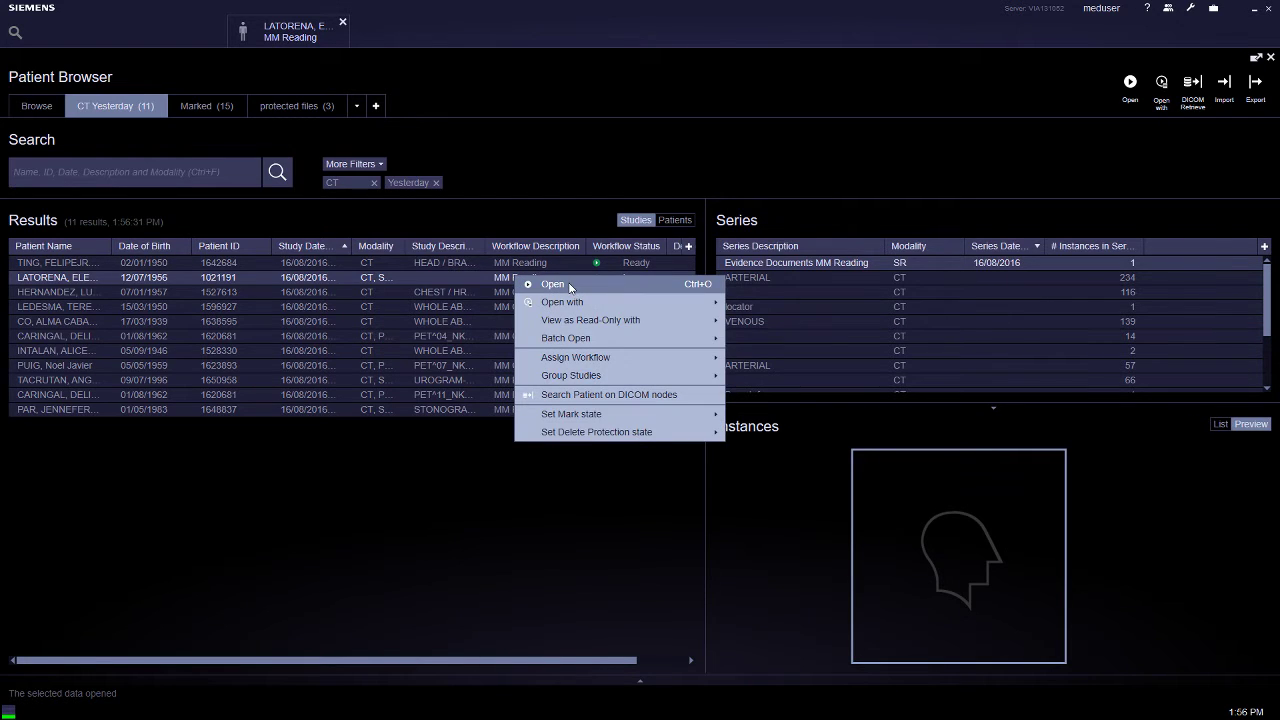
pyautogui.moveTo(574, 305)
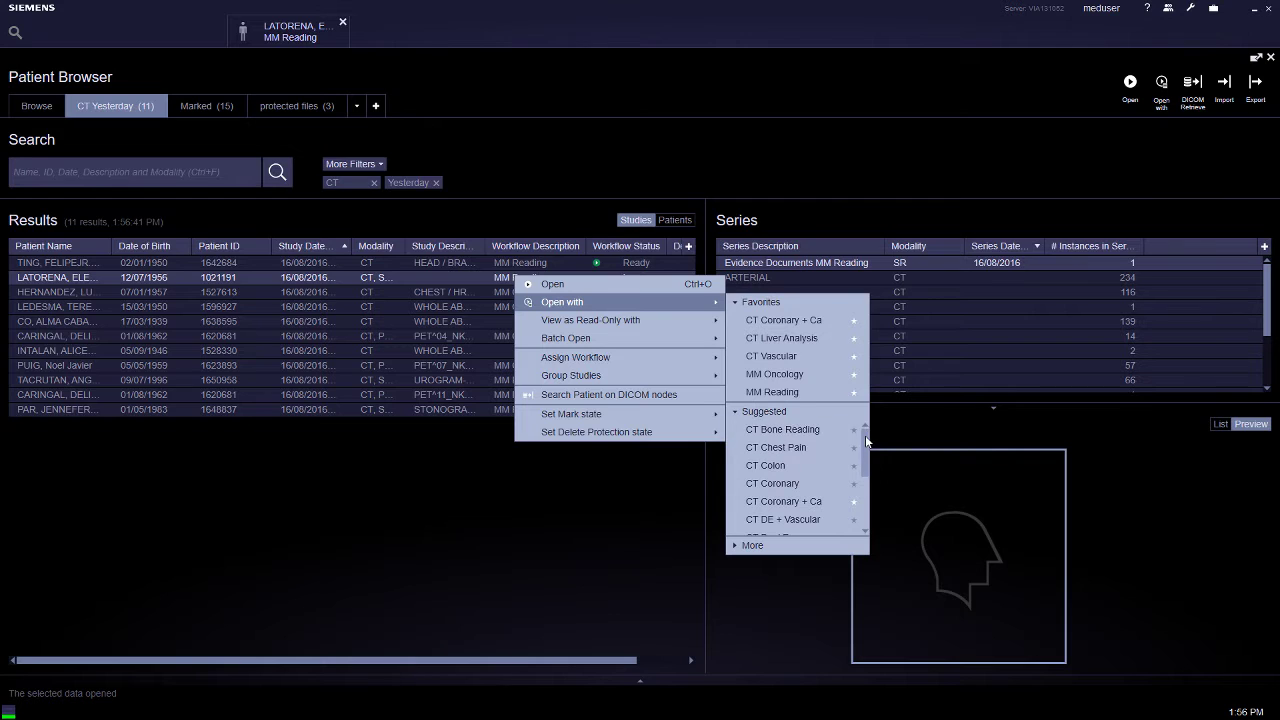
pyautogui.moveTo(862, 442); pyautogui.dragTo(866, 493)
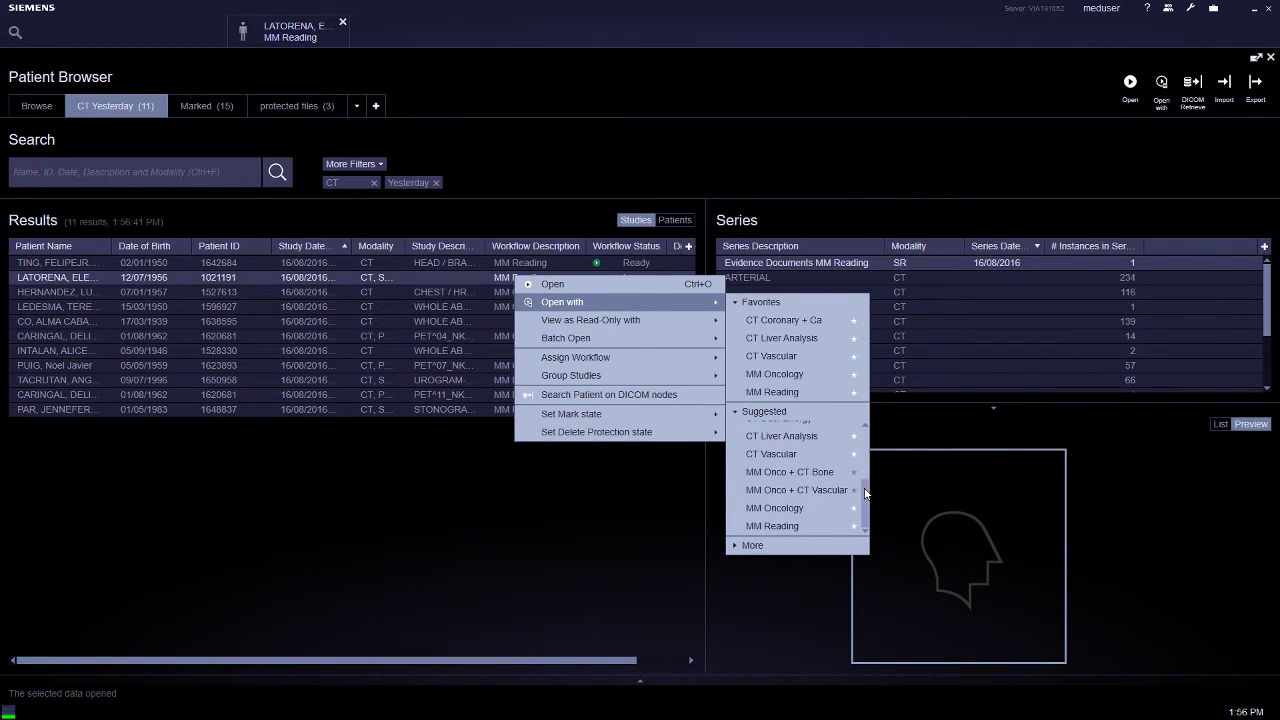
pyautogui.click(854, 393)
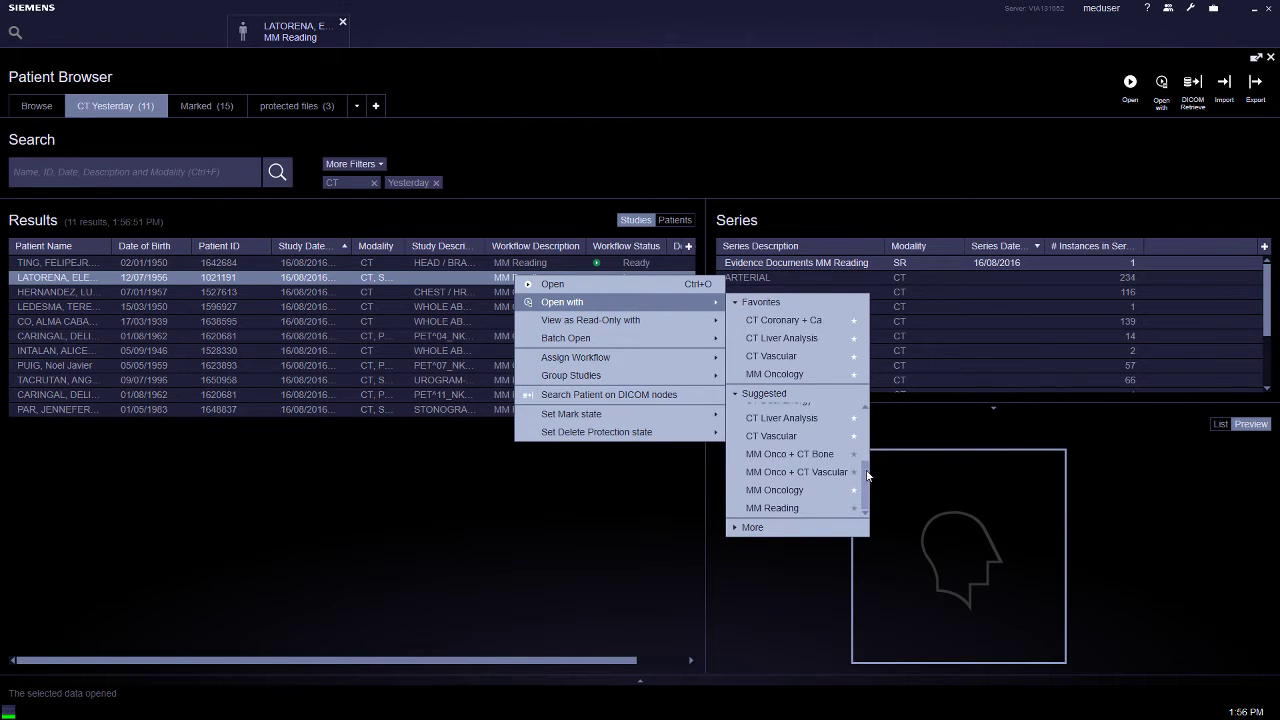
pyautogui.click(854, 508)
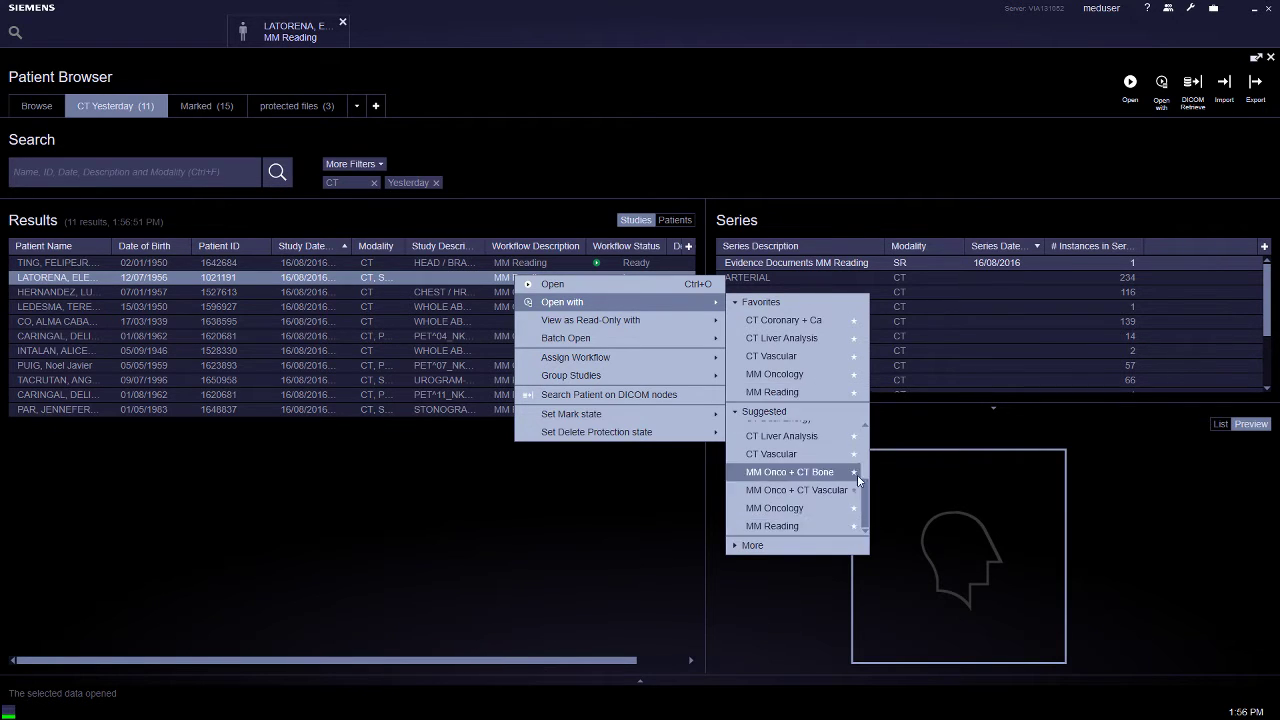
pyautogui.scroll(3, 866, 487)
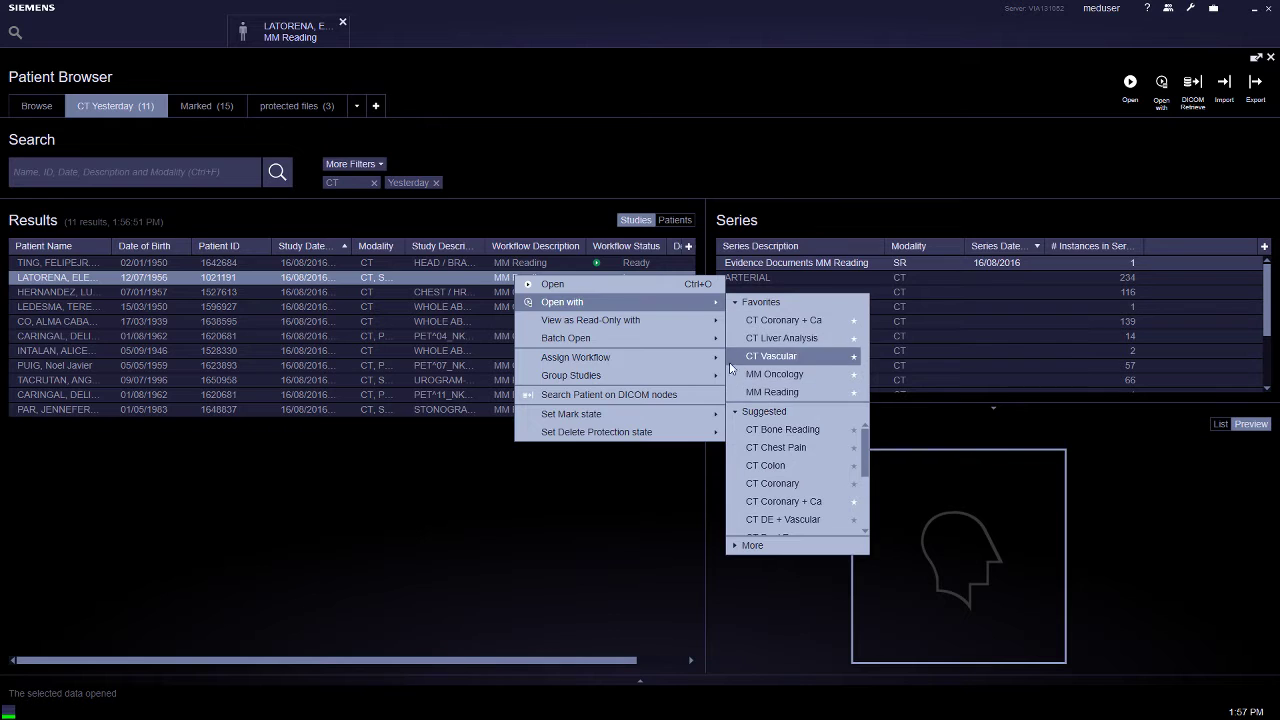
# - Review the study's read-only viewing, mark state and delete protection options, and return to its MM Reading workflow
pyautogui.moveTo(603, 331)
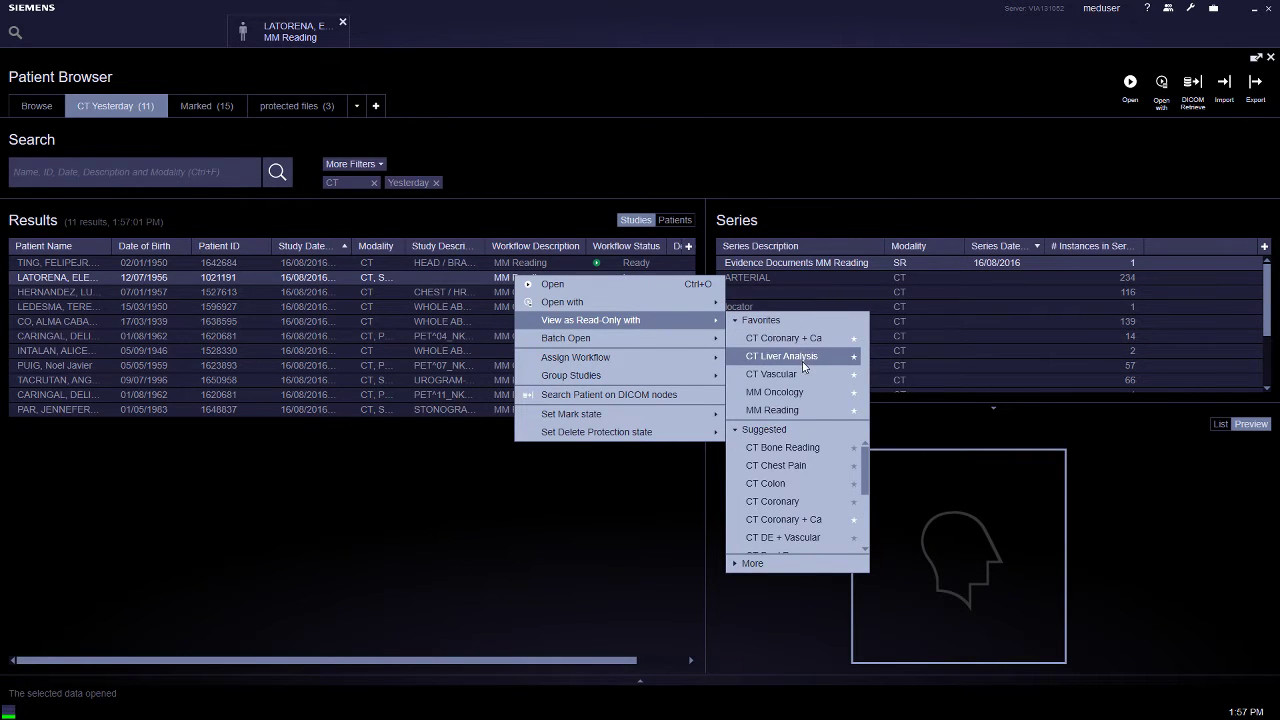
pyautogui.moveTo(643, 365)
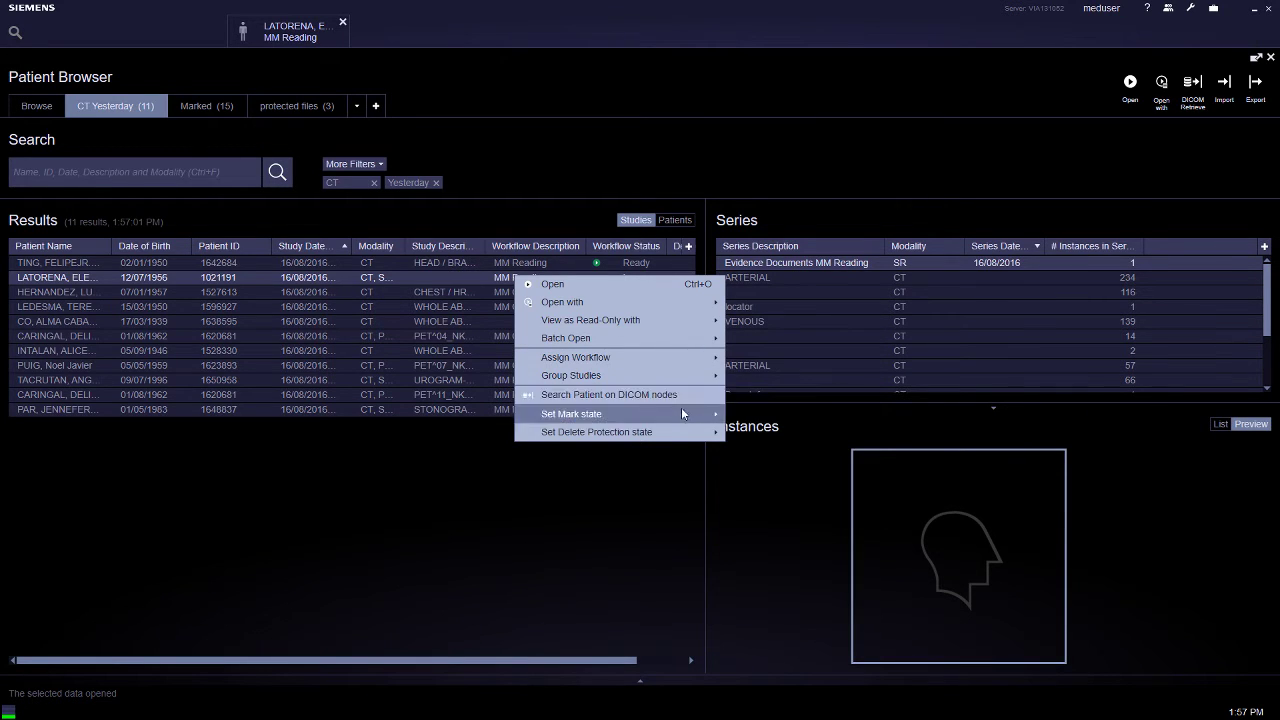
pyautogui.moveTo(681, 416)
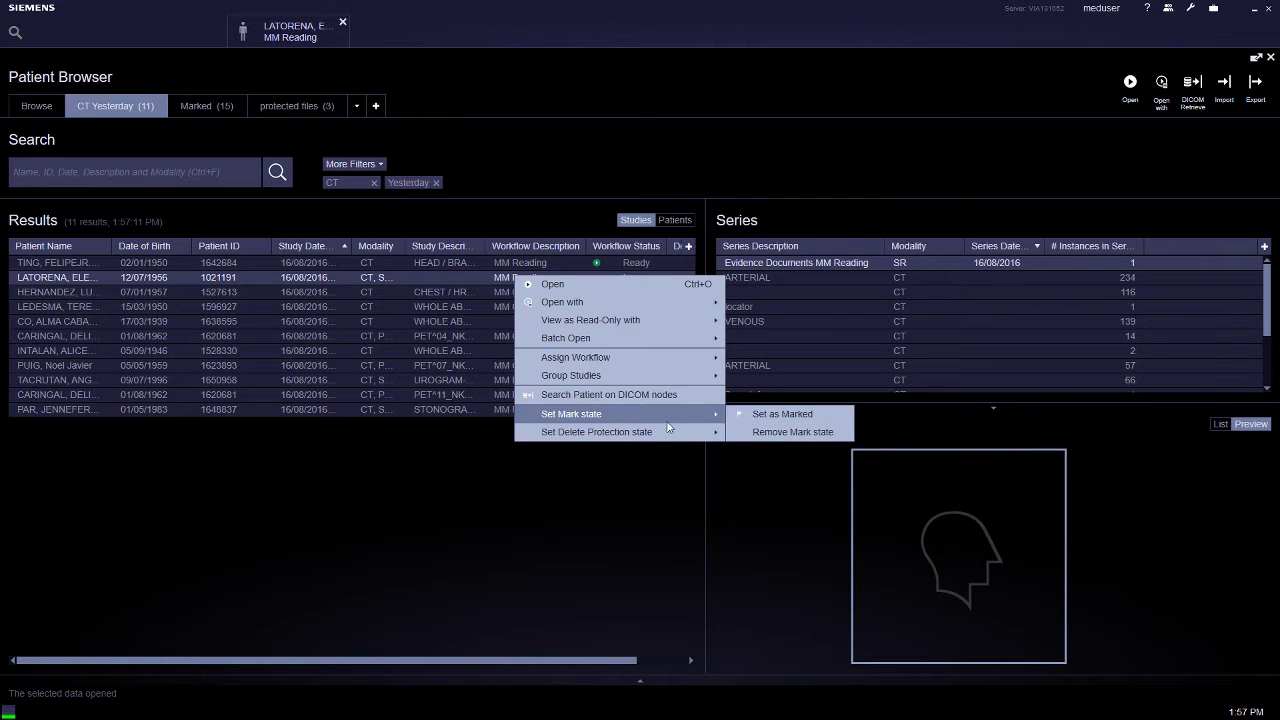
pyautogui.moveTo(658, 438)
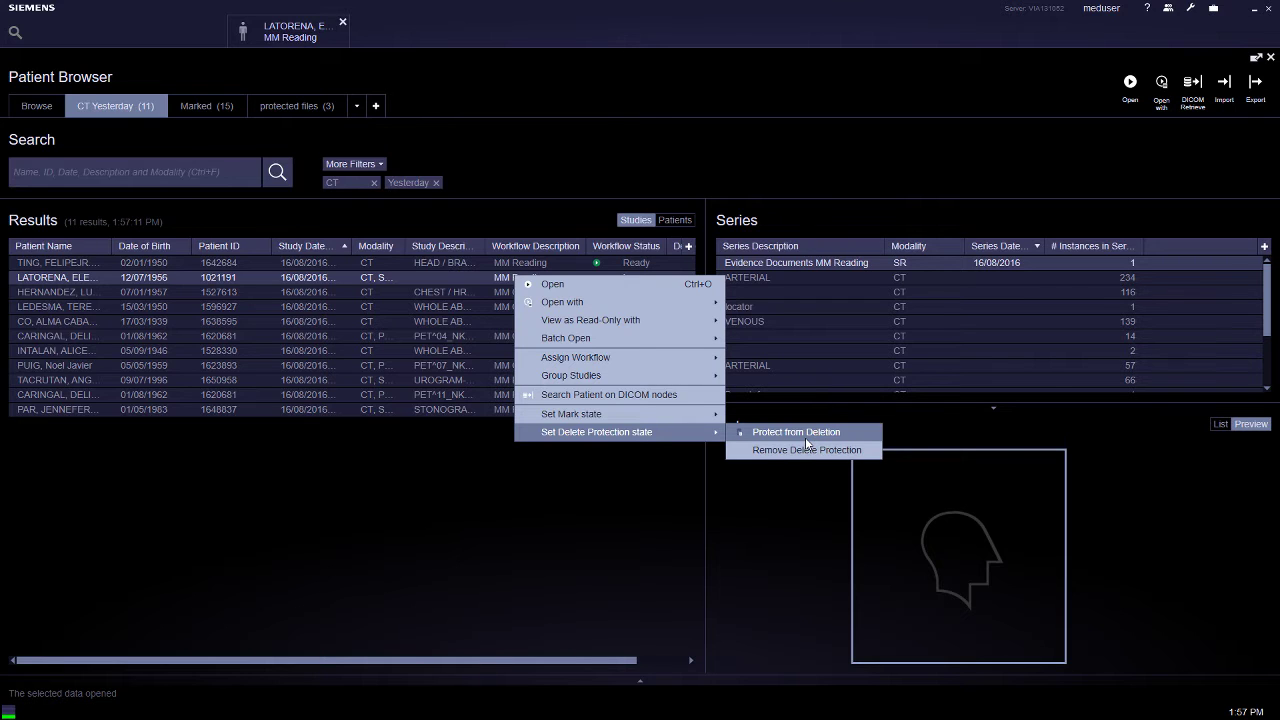
pyautogui.click(480, 277)
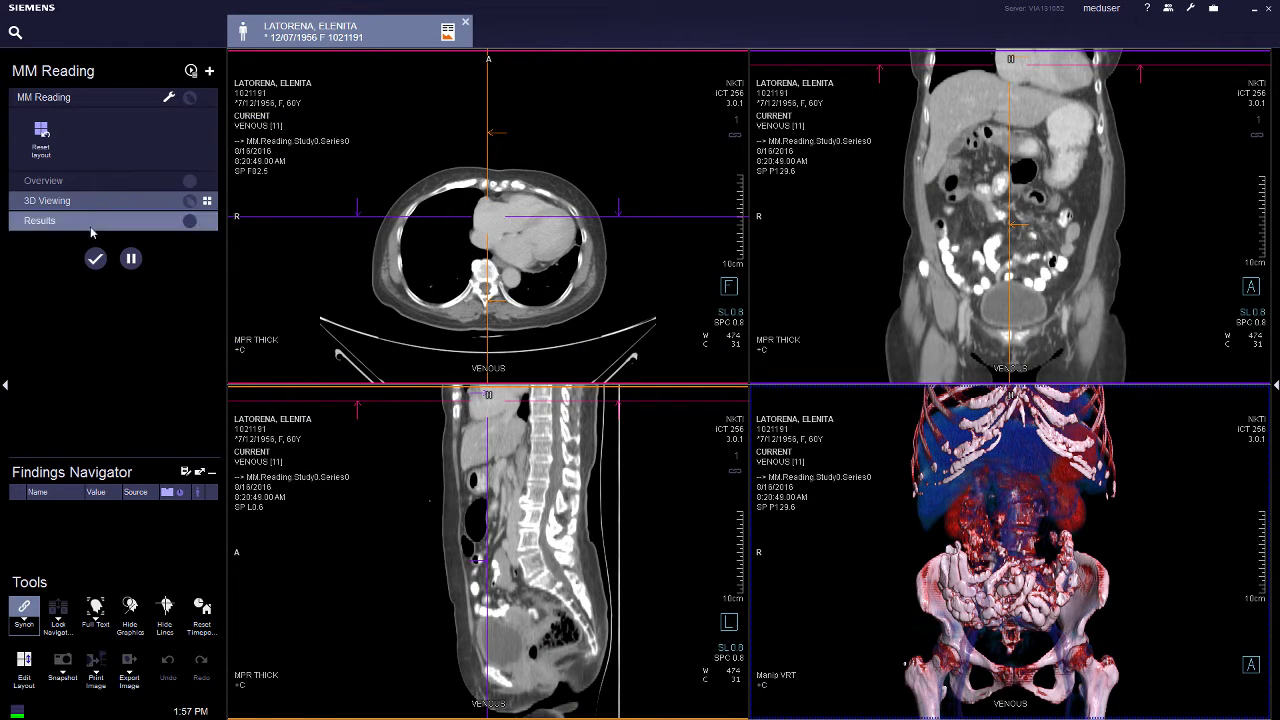
# - Show the Overview of all series and browse through the synchronized axial slices
pyautogui.click(108, 184)
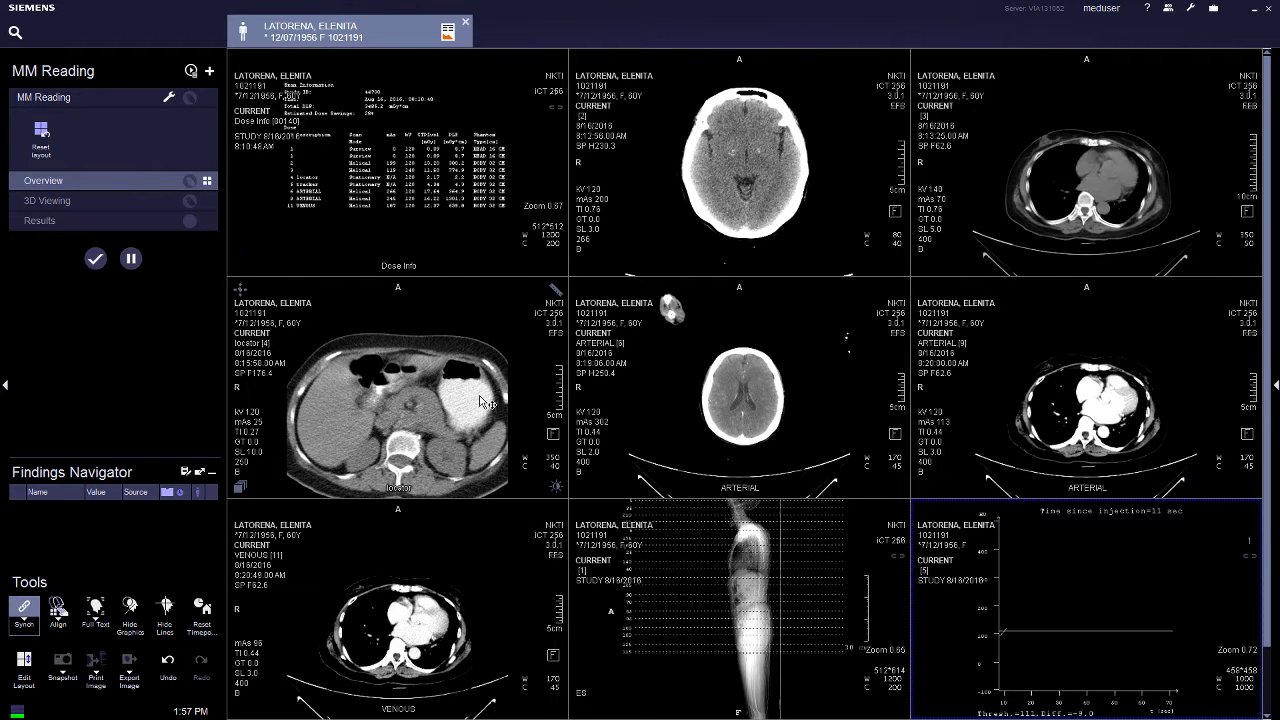
pyautogui.moveTo(834, 371); pyautogui.dragTo(834, 445)
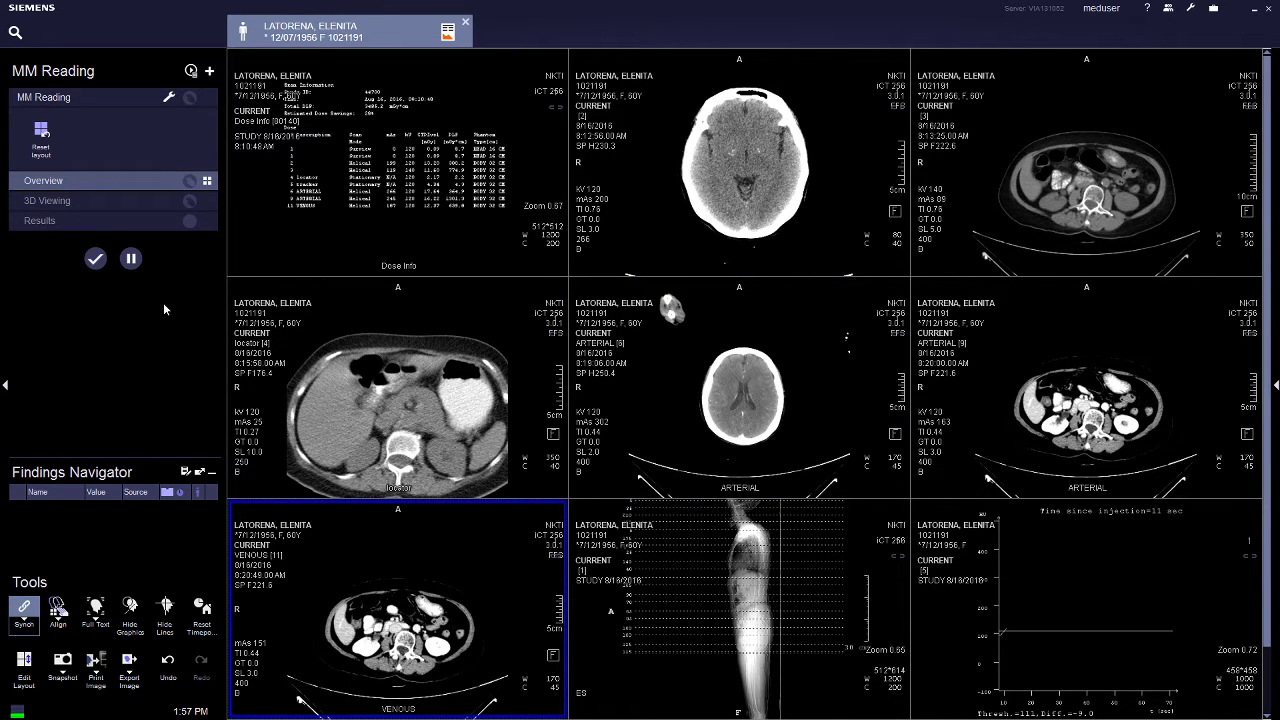
# - Switch to 3D Viewing, move the coronal reference line back toward the spine, and browse the axial slices
pyautogui.click(117, 200)
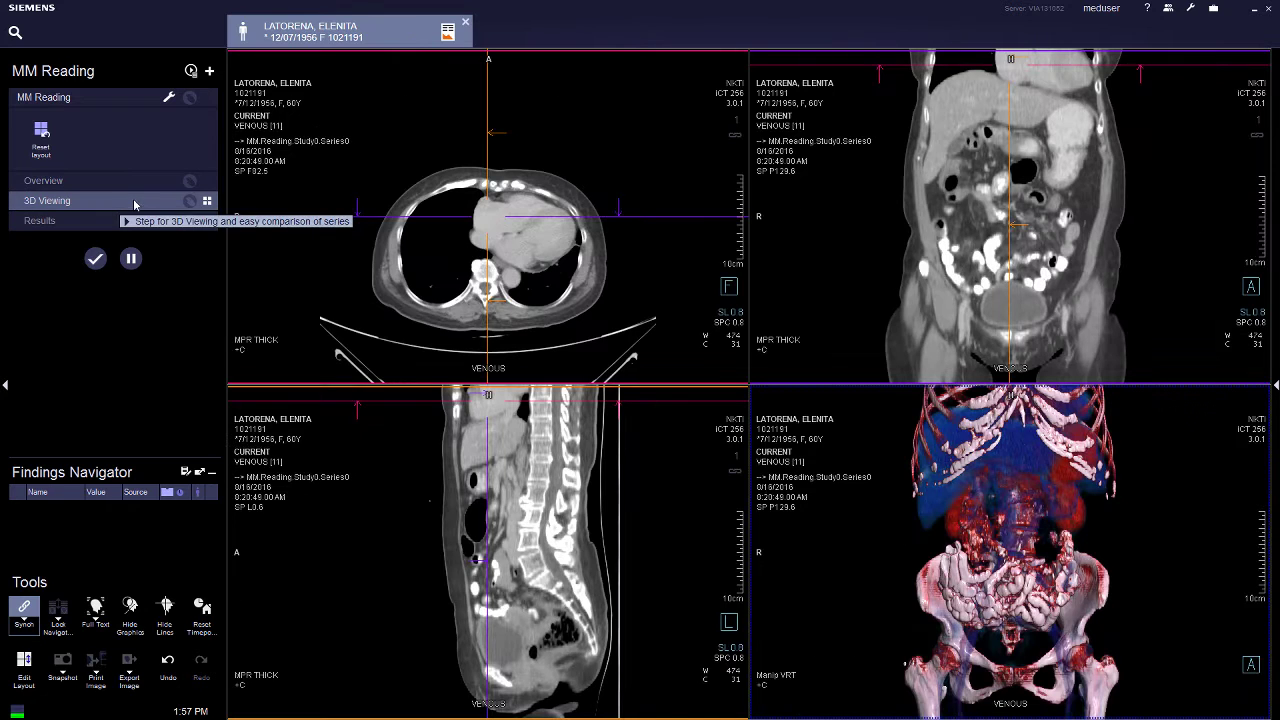
pyautogui.moveTo(489, 213); pyautogui.dragTo(490, 258)
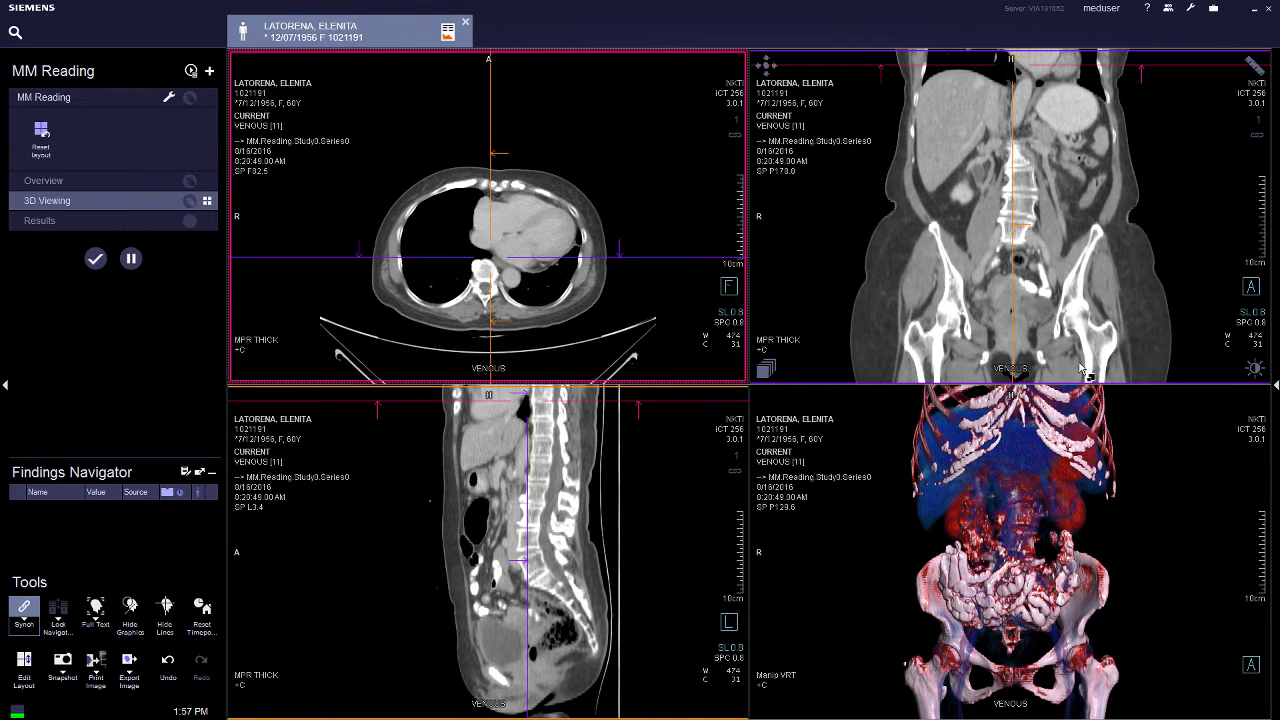
pyautogui.moveTo(612, 214); pyautogui.dragTo(612, 370)
pyautogui.scroll(14, 488, 215)
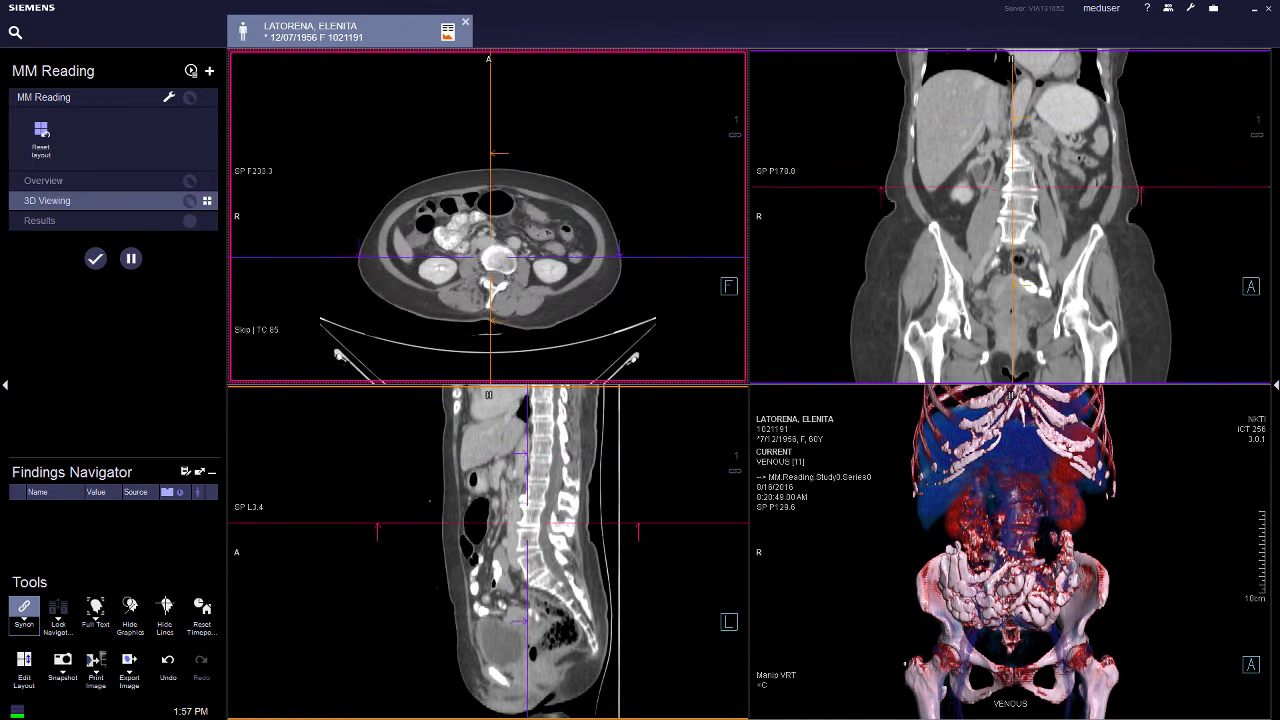
pyautogui.scroll(-10, 541, 482)
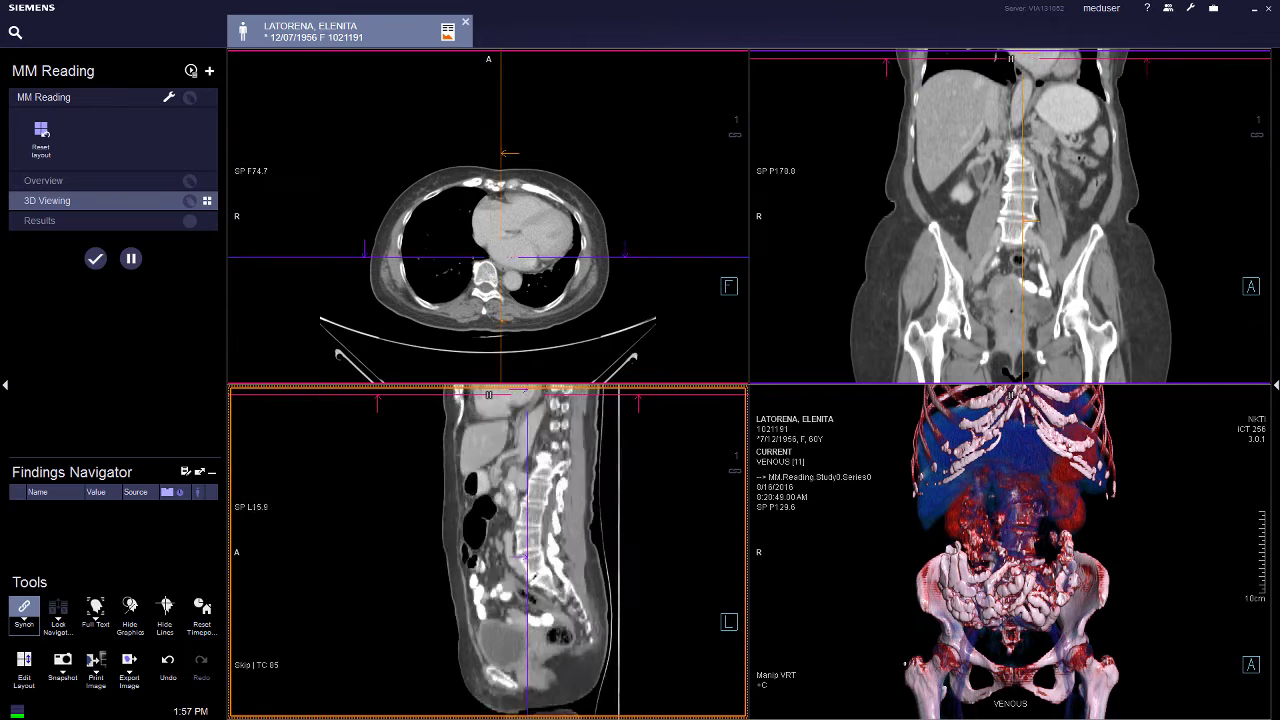
# - Page through the sagittal, coronal and axial slices to examine the spine and abdominal organs
pyautogui.moveTo(447, 666); pyautogui.dragTo(447, 648)
pyautogui.moveTo(843, 317); pyautogui.dragTo(843, 358)
pyautogui.scroll(9, 1010, 215)
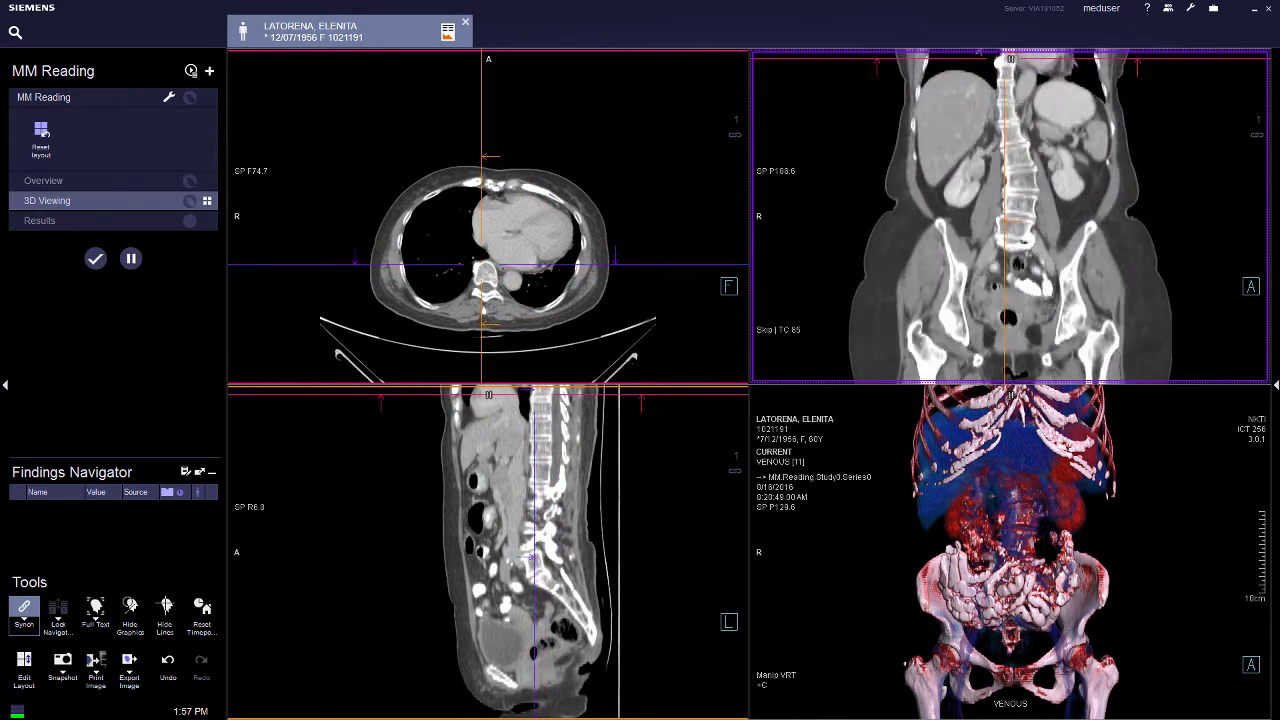
pyautogui.scroll(-12, 548, 305)
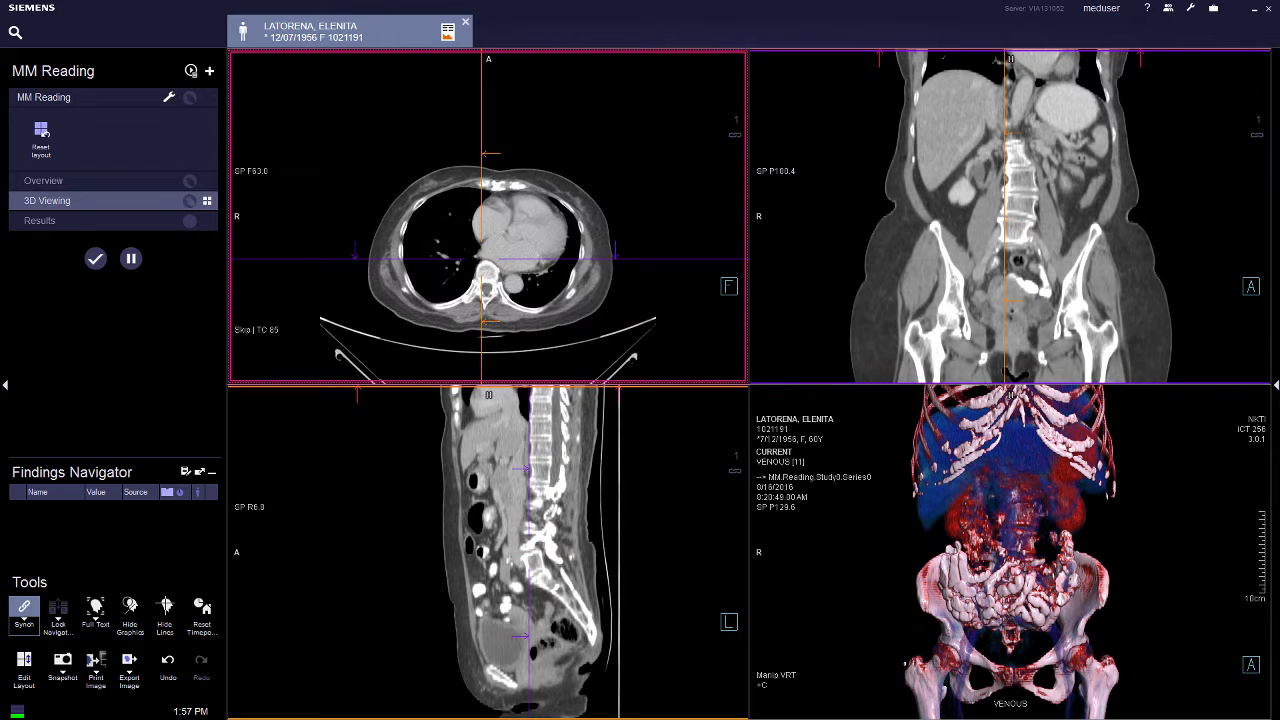
pyautogui.scroll(13, 488, 216)
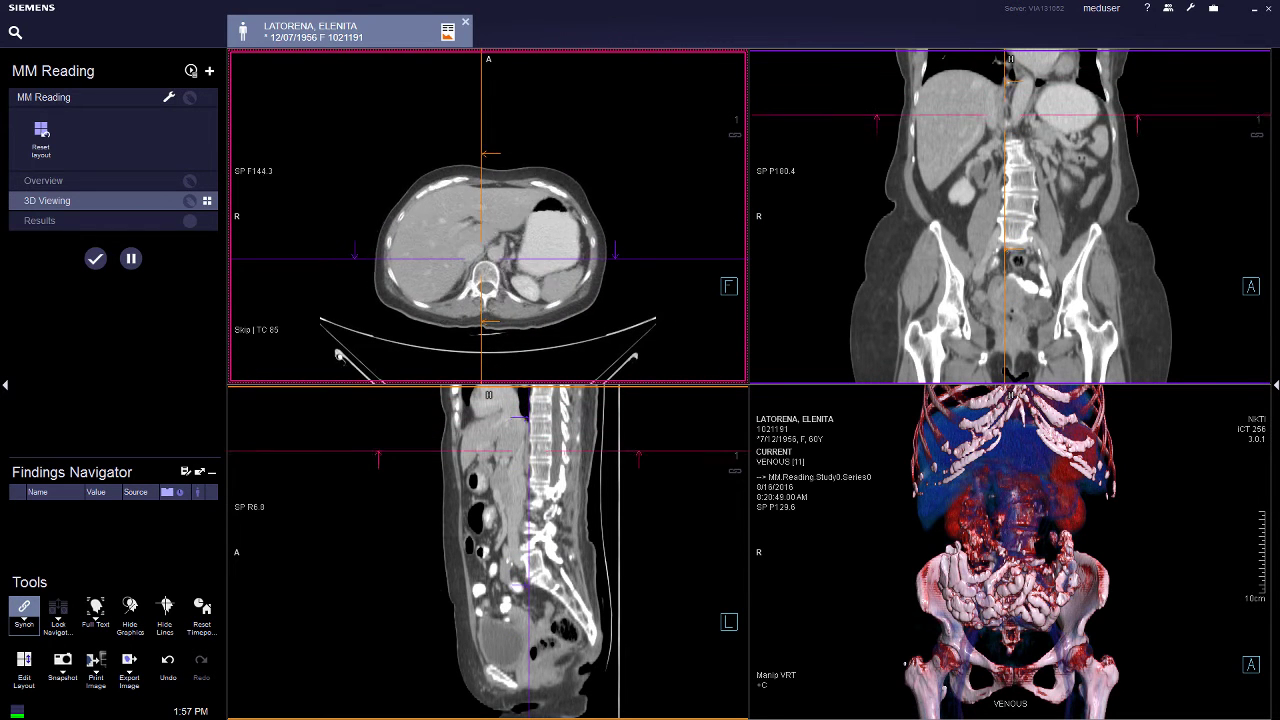
pyautogui.scroll(-20, 528, 241)
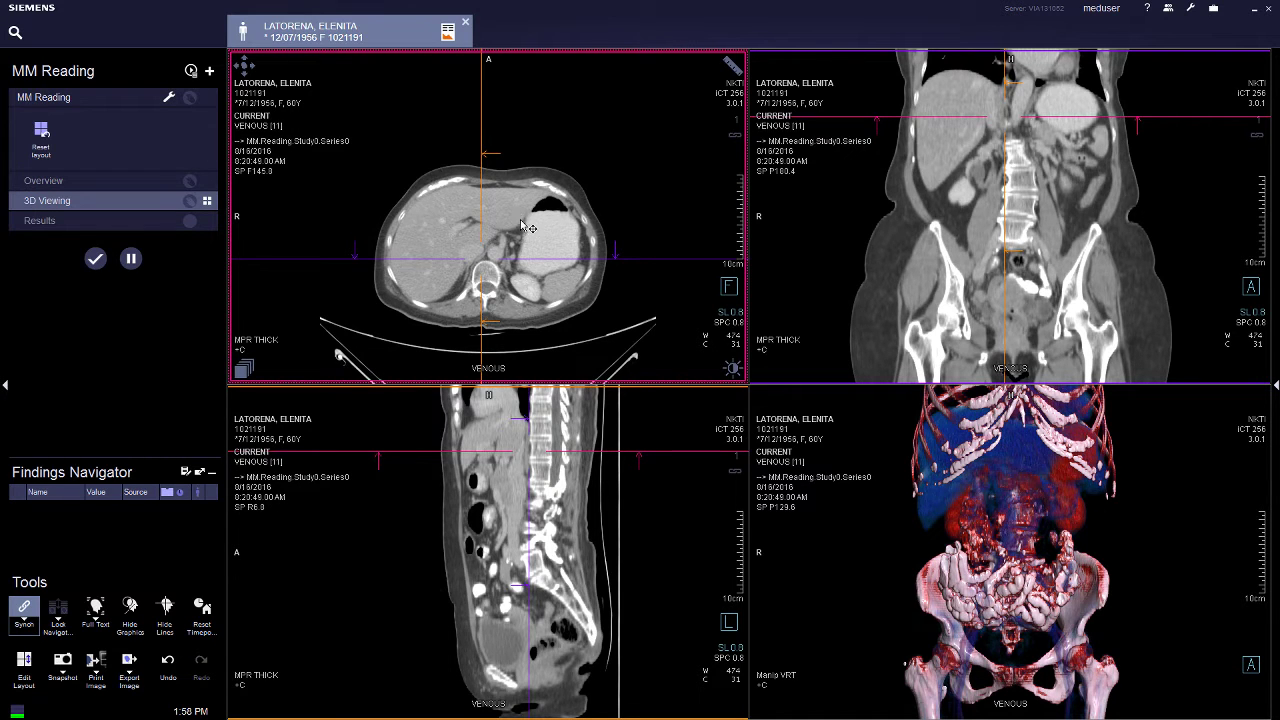
# - Pan and enlarge the axial image, and move the reference line intersection into the liver
pyautogui.moveTo(527, 228); pyautogui.dragTo(520, 203)
pyautogui.moveTo(650, 185); pyautogui.dragTo(650, 142)
pyautogui.moveTo(646, 162); pyautogui.dragTo(646, 206, button='right')
pyautogui.moveTo(470, 236); pyautogui.dragTo(406, 221)
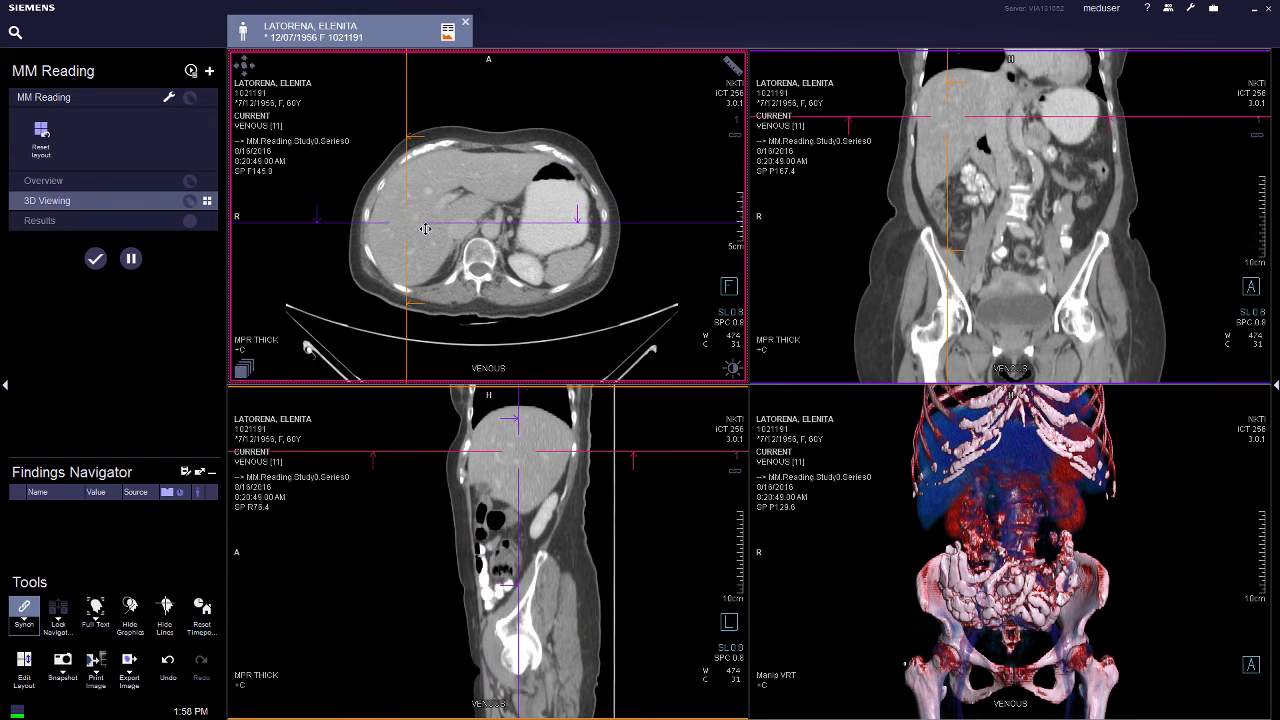
# - Maximize the axial view, review its navigation, measurement and rendering tools, and restore the four-view layout
pyautogui.doubleClick(334, 103)
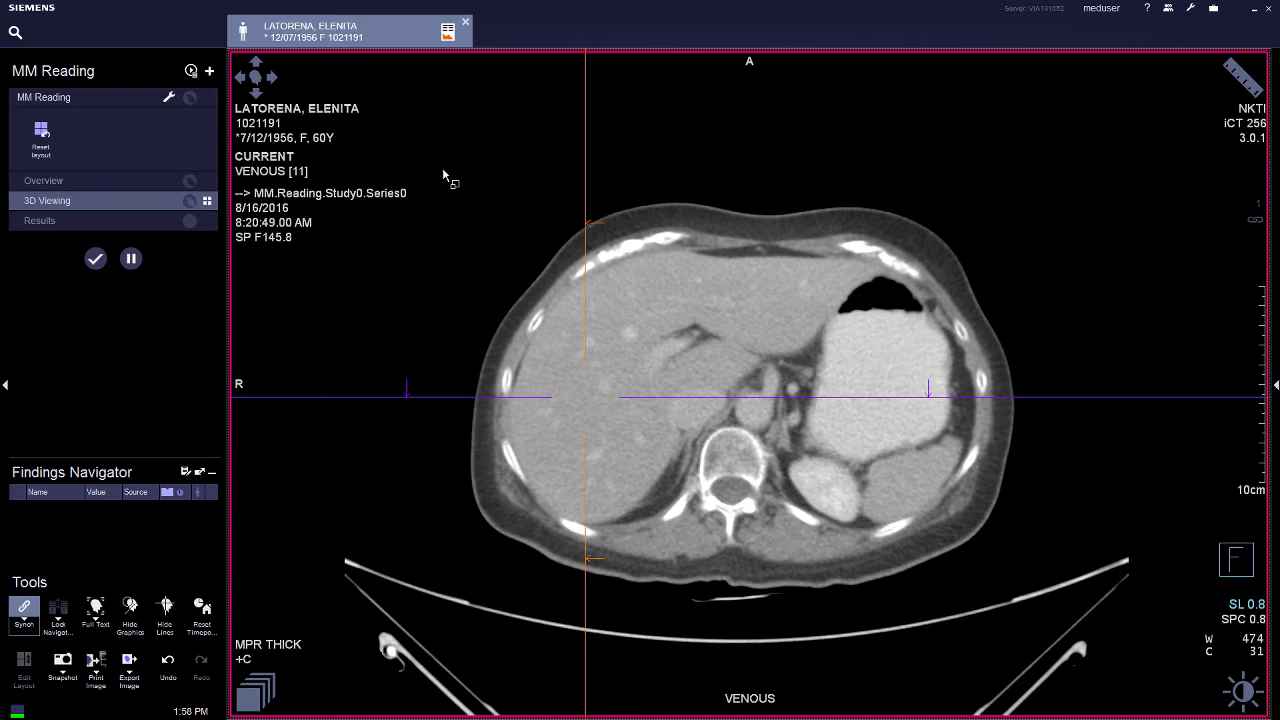
pyautogui.moveTo(265, 80)
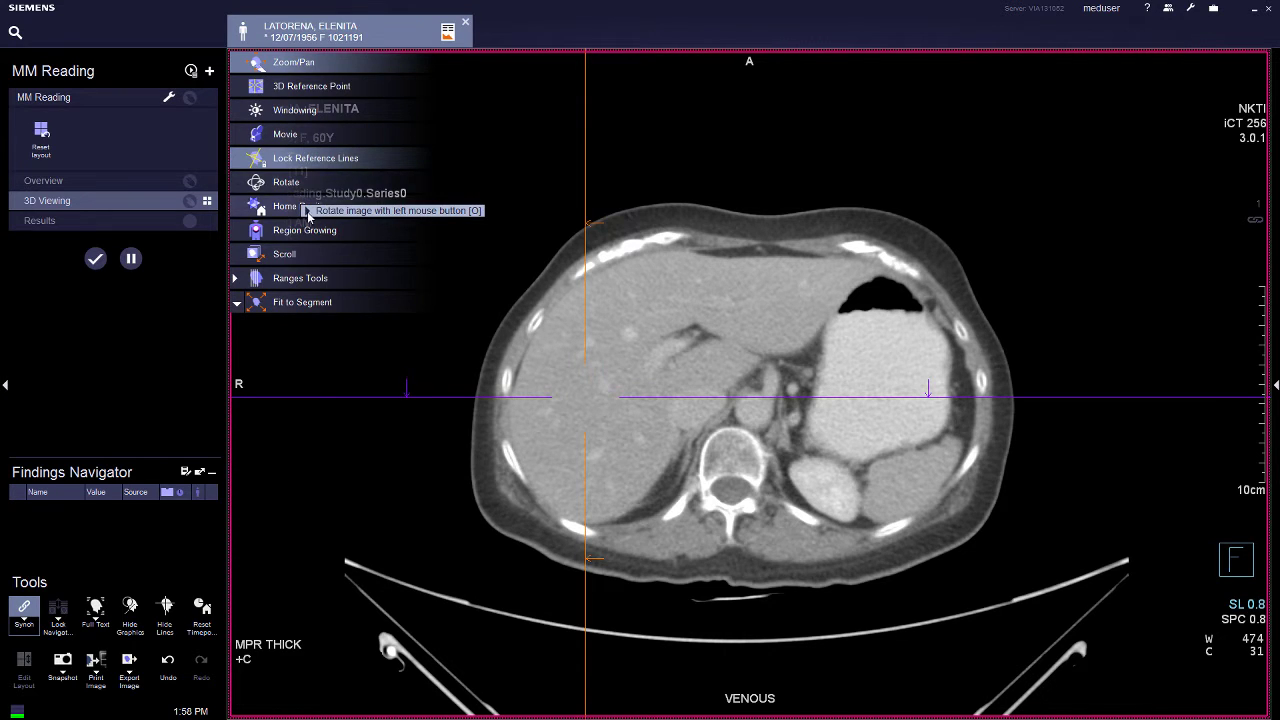
pyautogui.moveTo(308, 216)
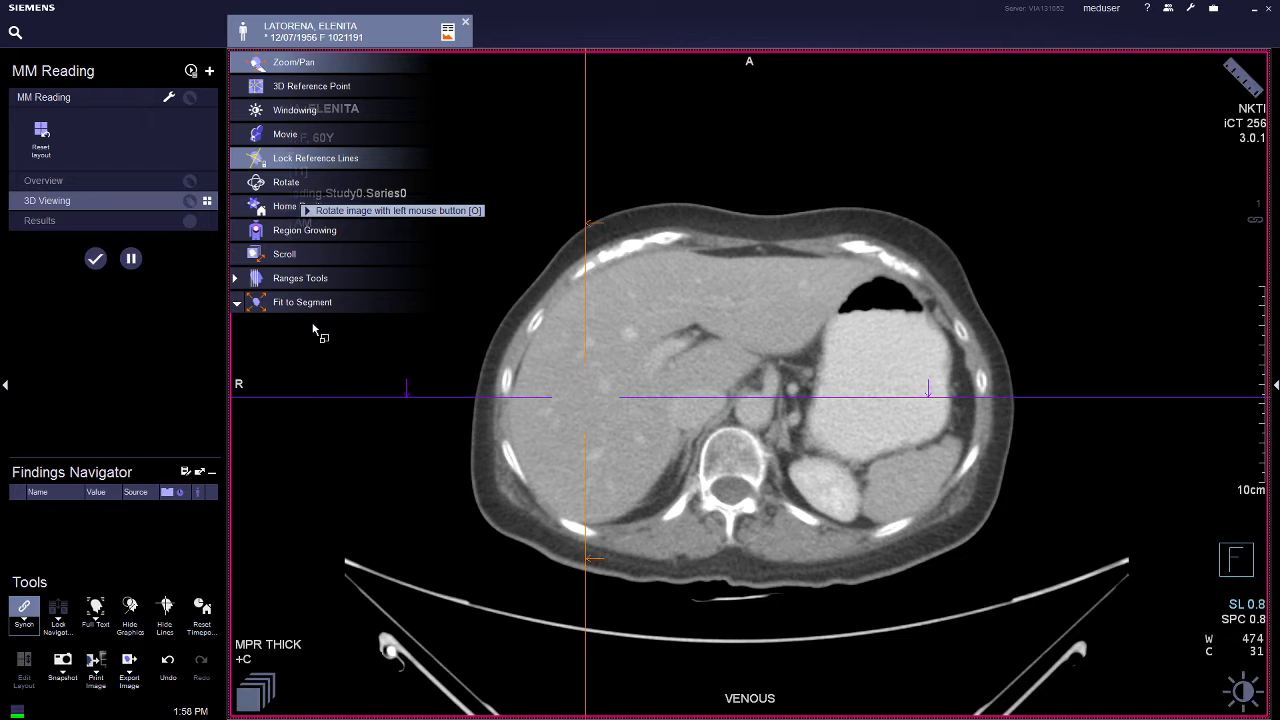
pyautogui.moveTo(1236, 74)
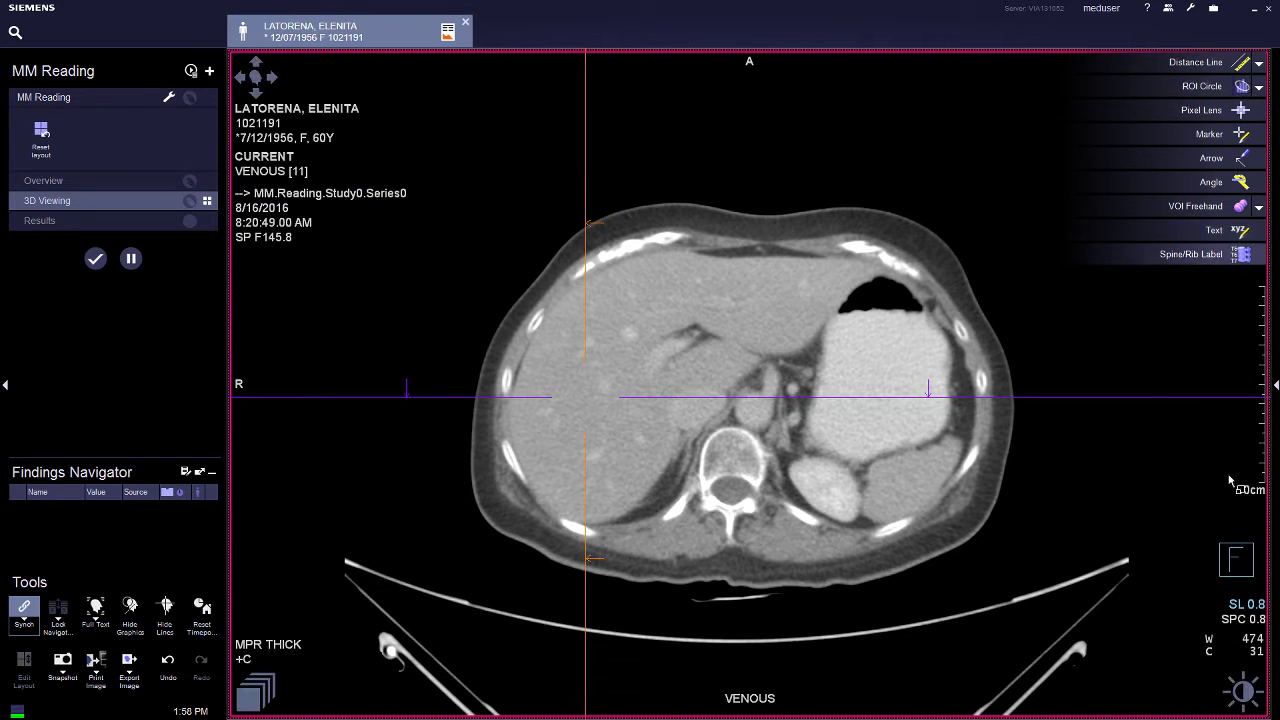
pyautogui.moveTo(1262, 707)
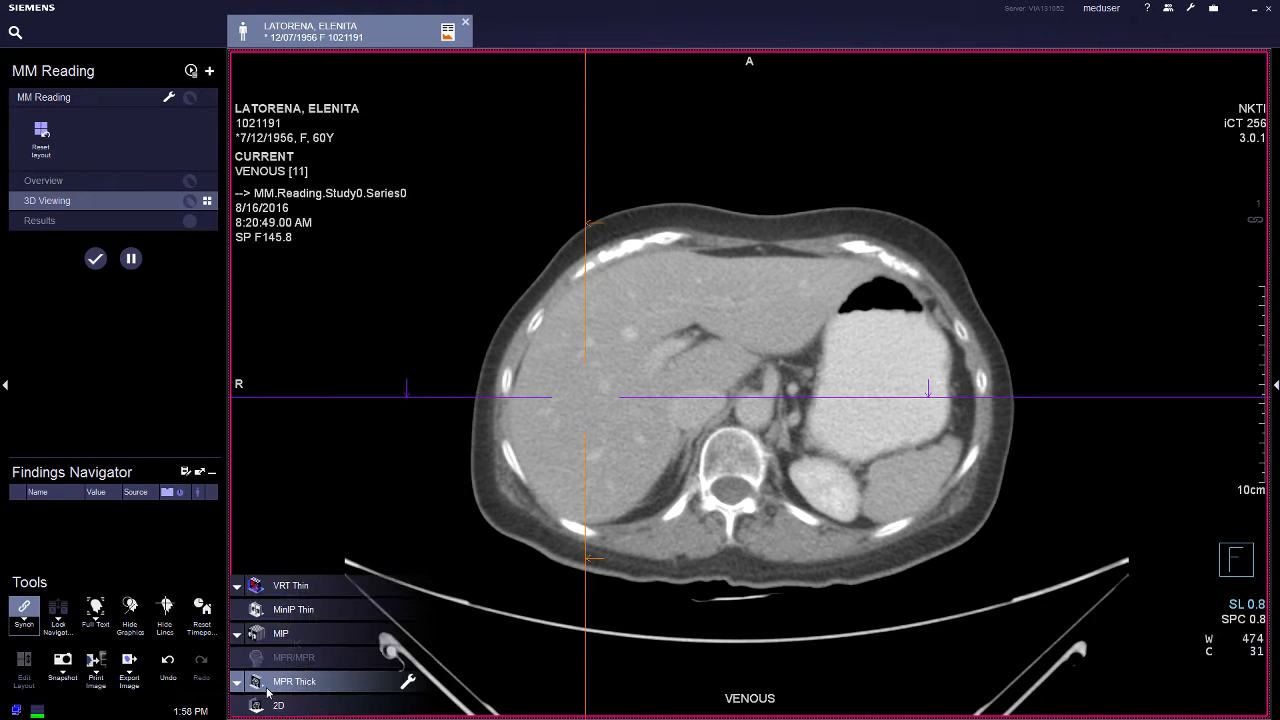
pyautogui.doubleClick(394, 447)
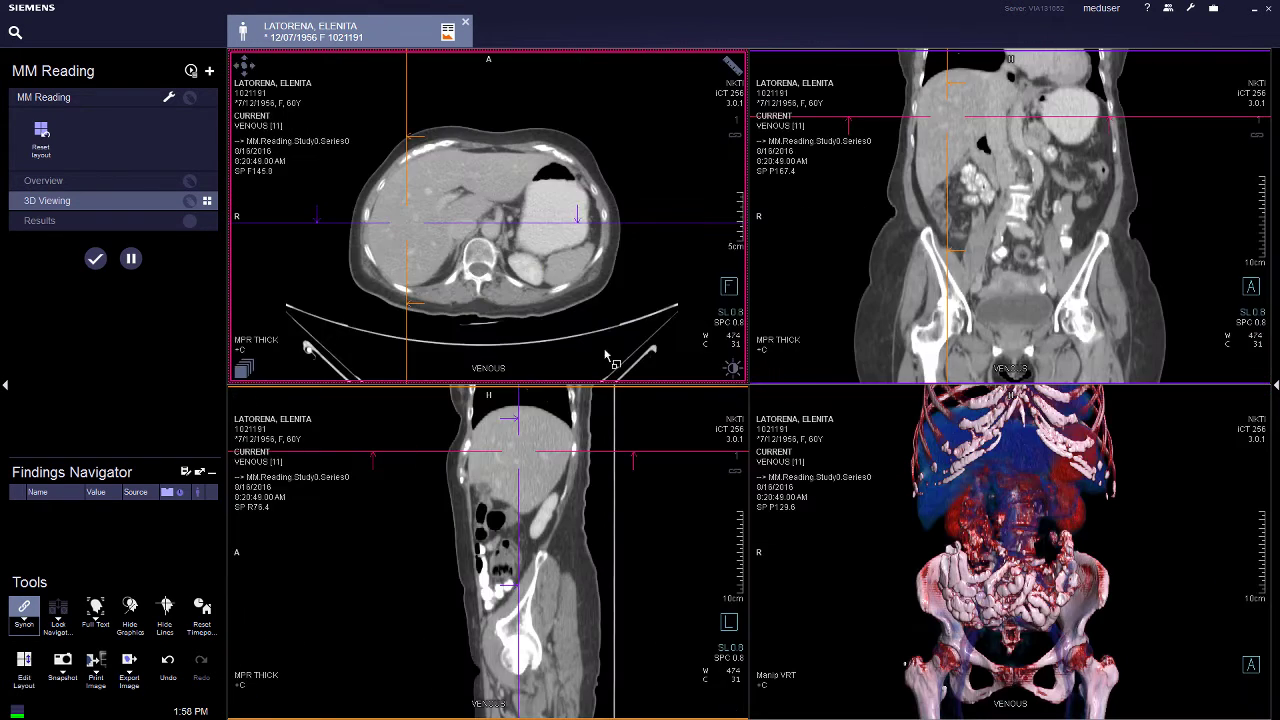
# - Move the sagittal reference line in the axial view onto the spine and start the automatic Spine/Rib Label
pyautogui.moveTo(406, 226); pyautogui.dragTo(479, 225)
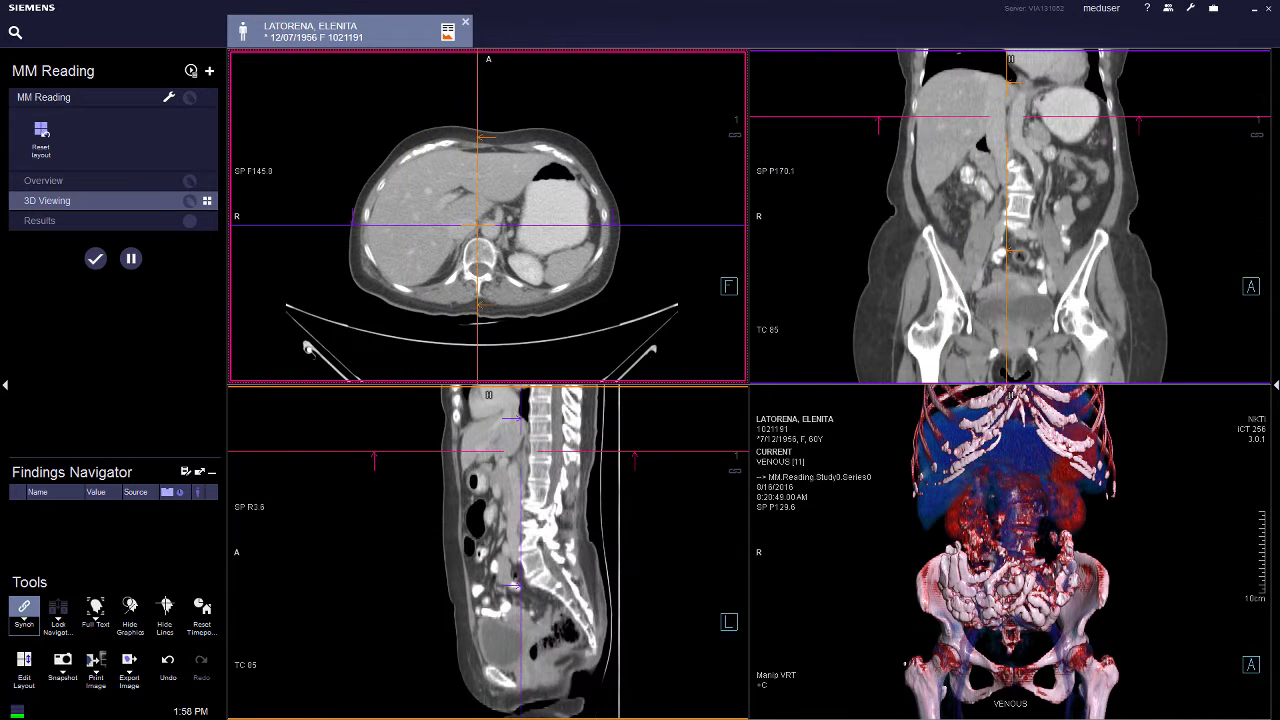
pyautogui.moveTo(730, 68)
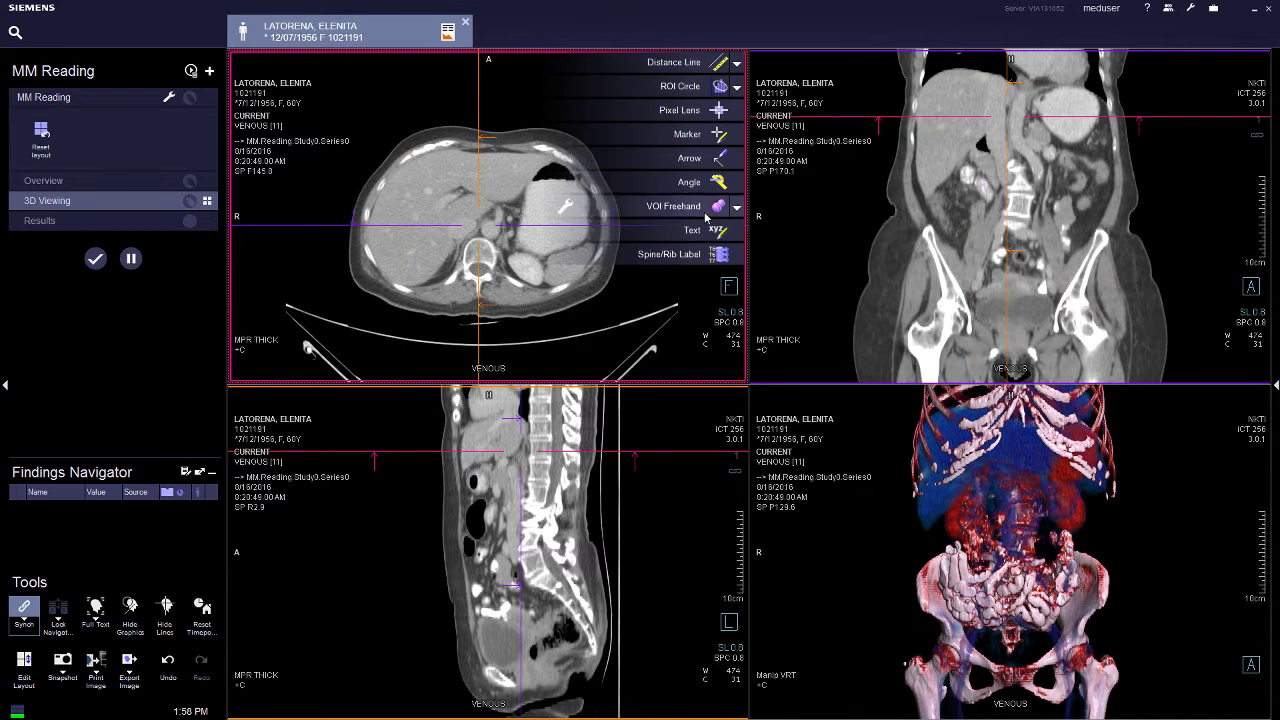
pyautogui.click(677, 256)
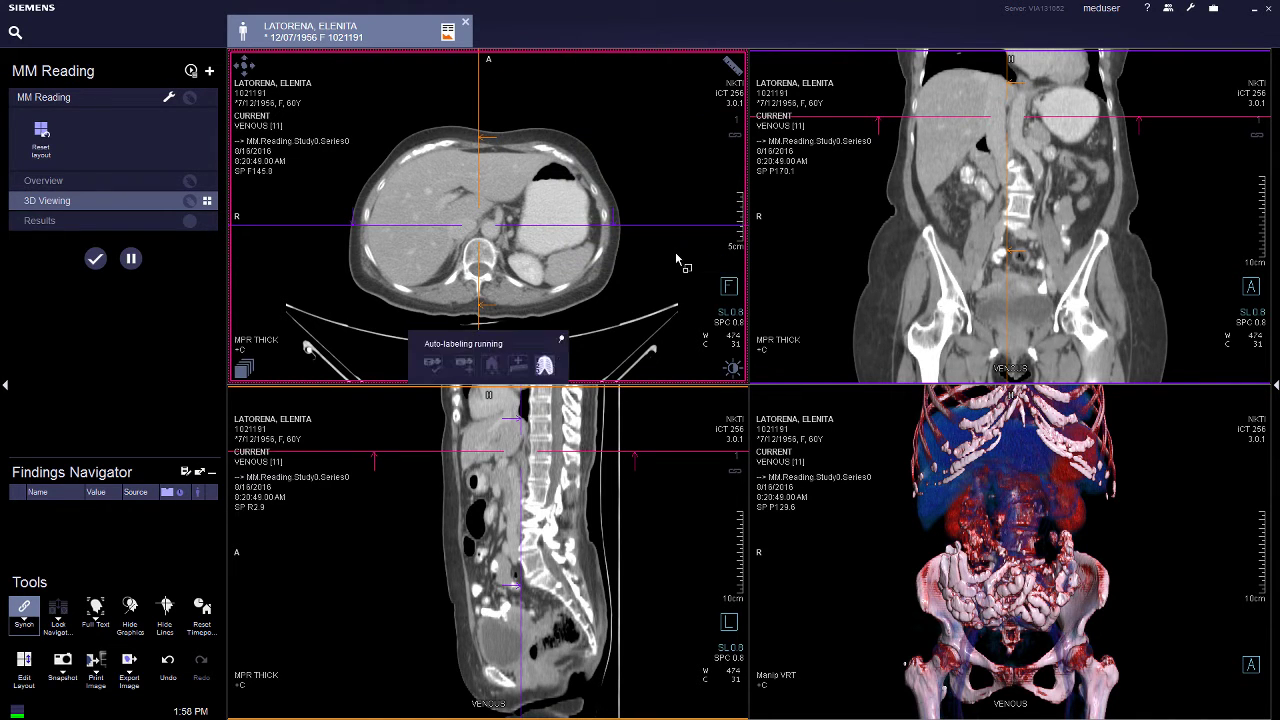
# - Page through the sagittal slices to check the automatic vertebra labels and confirm the spine labels
pyautogui.moveTo(570, 530); pyautogui.dragTo(570, 495)
pyautogui.scroll(2, 530, 523)
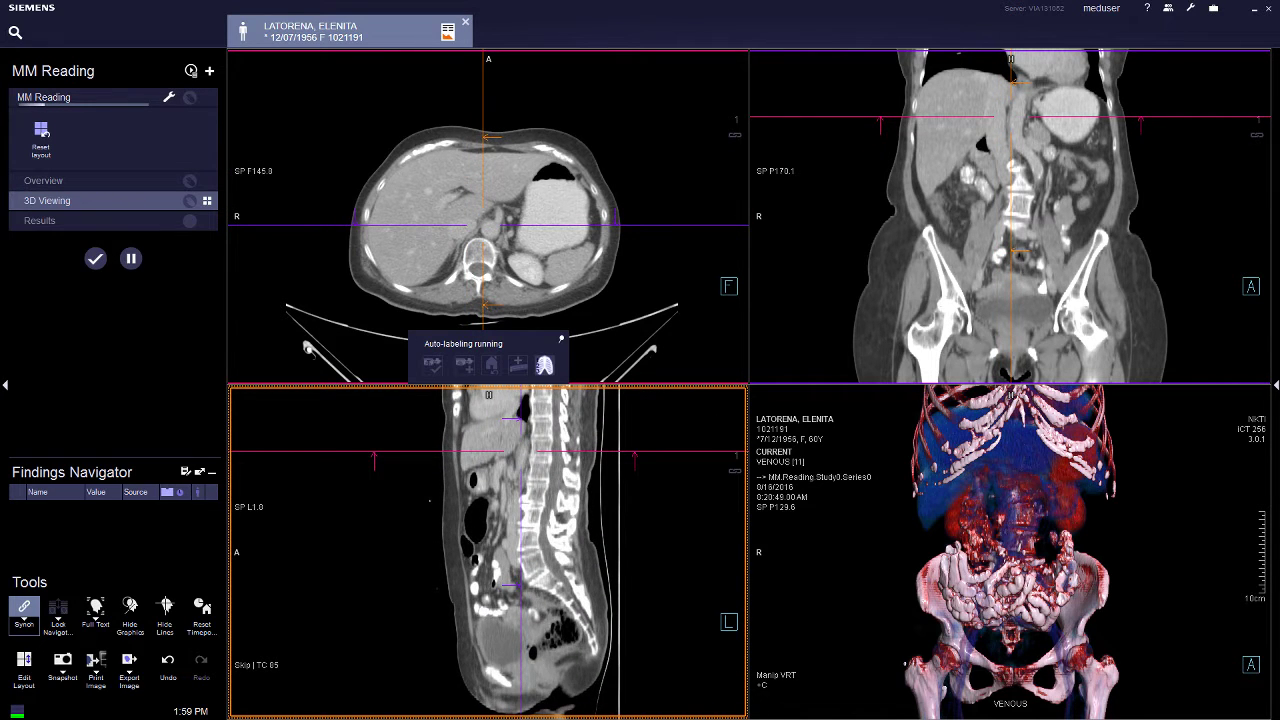
pyautogui.scroll(2, 530, 523)
pyautogui.scroll(-4, 578, 536)
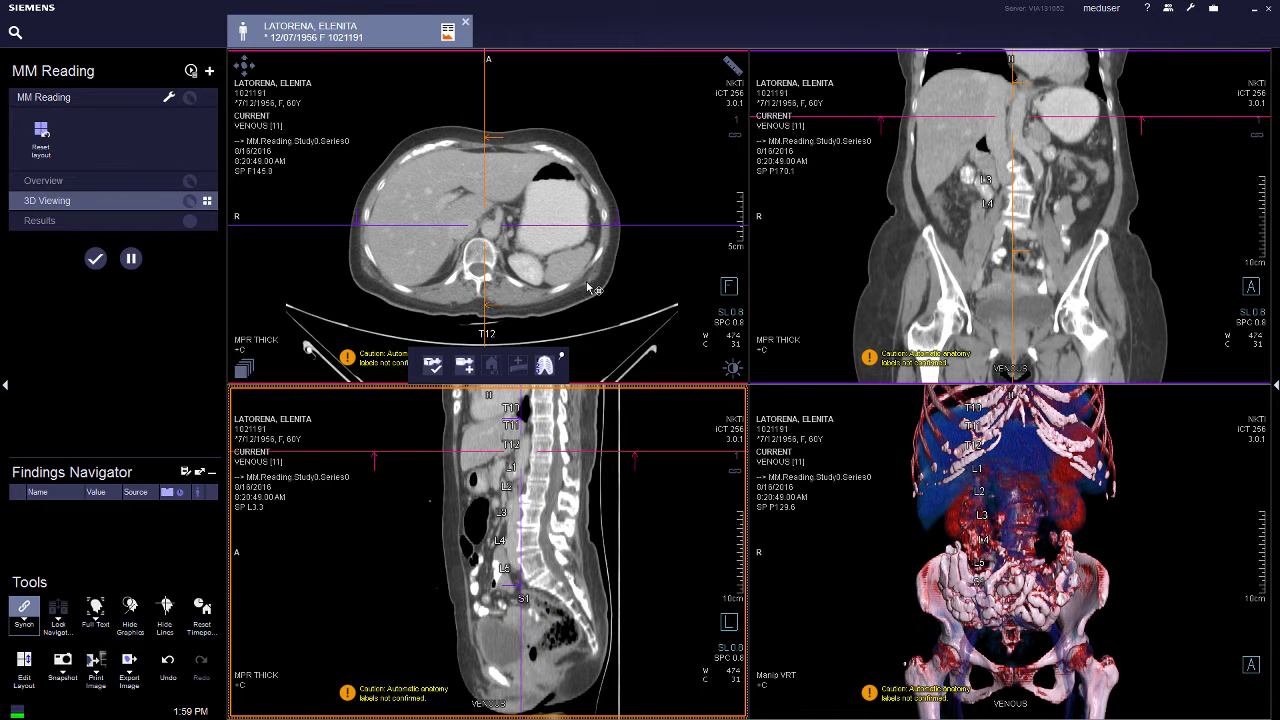
pyautogui.scroll(5, 530, 540)
pyautogui.scroll(-5, 530, 540)
pyautogui.scroll(2, 530, 540)
pyautogui.scroll(15, 530, 540)
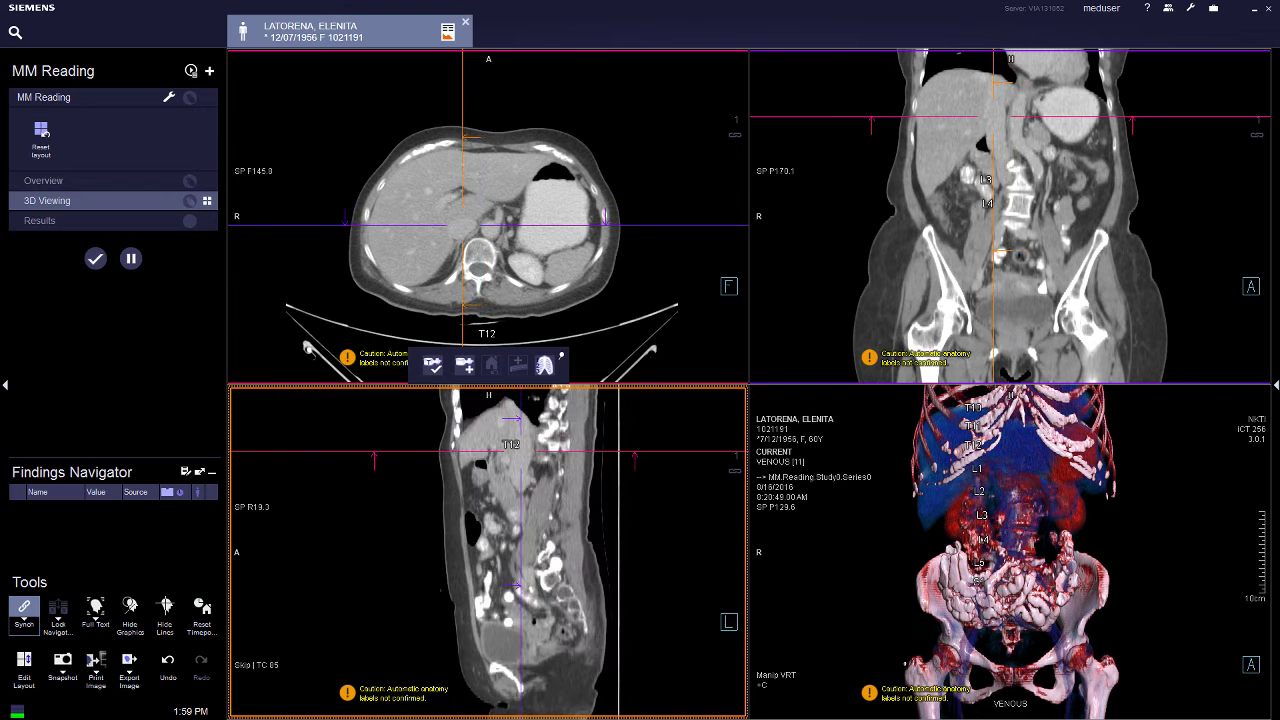
pyautogui.scroll(-14, 530, 540)
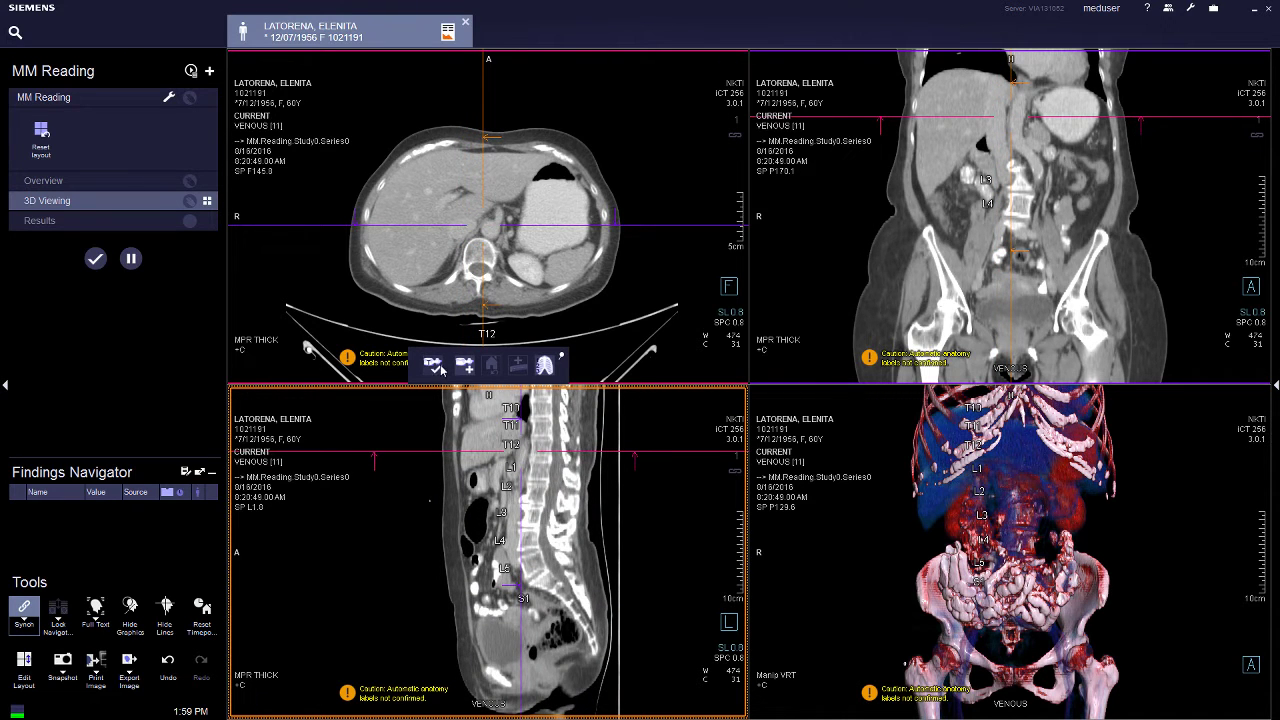
pyautogui.click(433, 365)
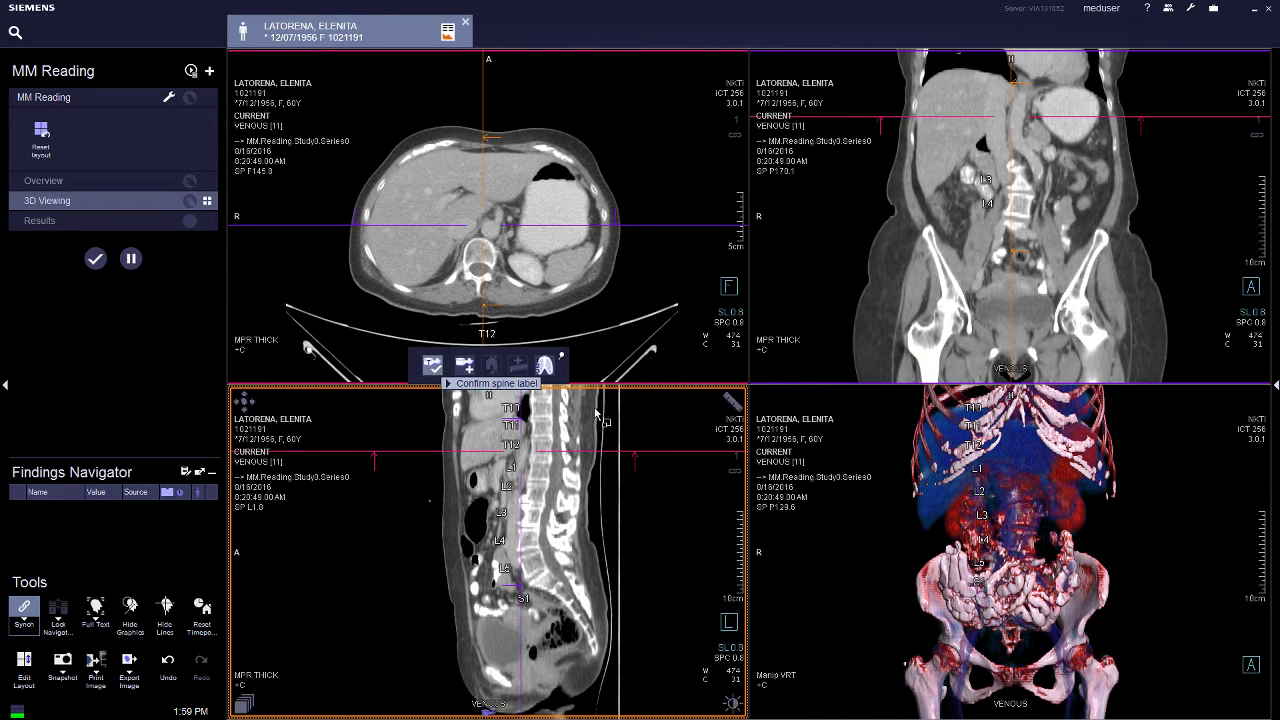
# - Start the automatic rib labeling calculation and tilt the volume rendering slightly while it runs
pyautogui.scroll(3, 614, 461)
pyautogui.moveTo(614, 464); pyautogui.dragTo(604, 418)
pyautogui.click(546, 366)
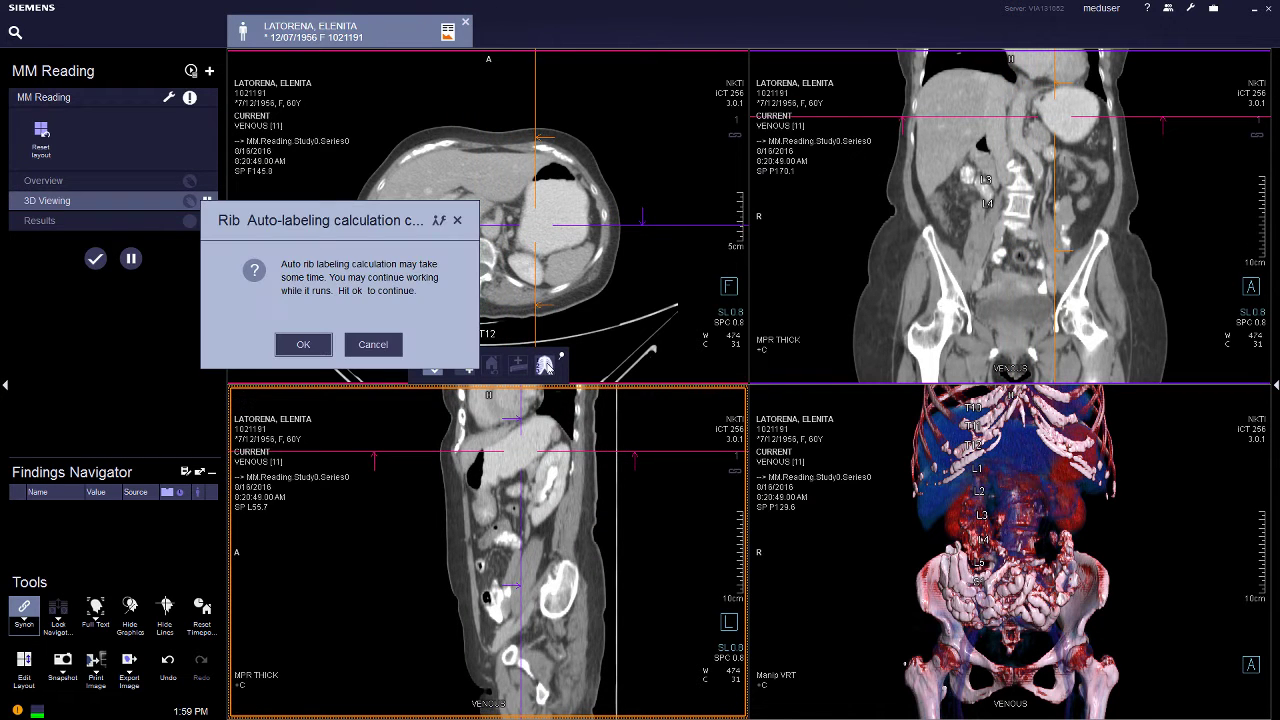
pyautogui.click(315, 344)
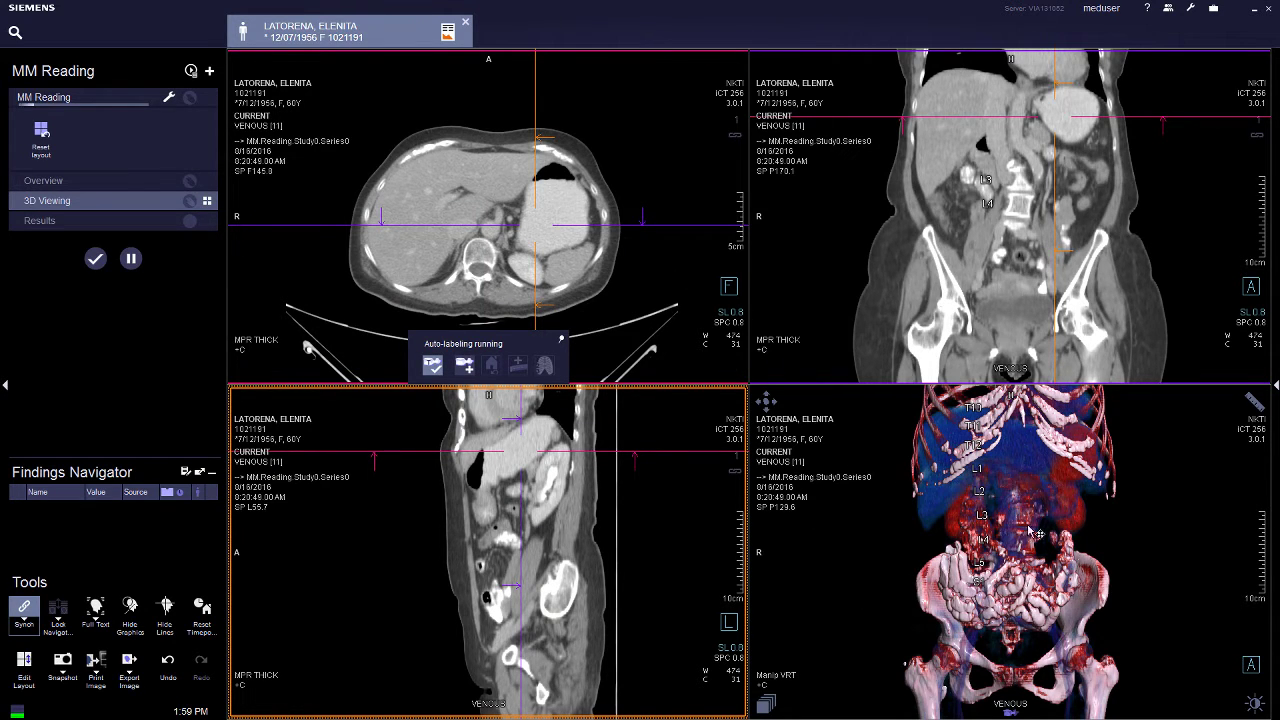
pyautogui.moveTo(1133, 589)
pyautogui.mouseDown()
pyautogui.moveTo(1035, 600)
pyautogui.moveTo(1022, 580)
pyautogui.moveTo(1110, 582)
pyautogui.moveTo(1122, 568)
pyautogui.mouseUp()
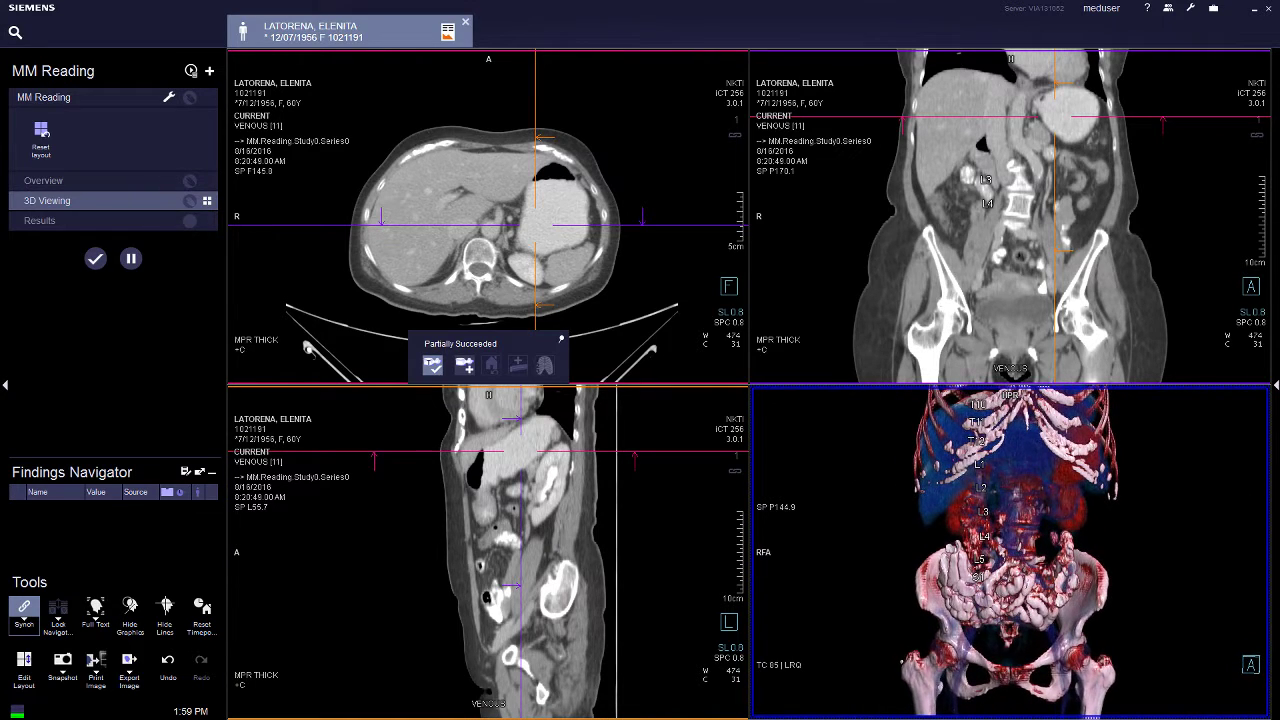
# - Preview the Bone Fractures and Metal, Soft tissue and AAA Body presets on the volume rendering, and discard the preset change
pyautogui.moveTo(1253, 705)
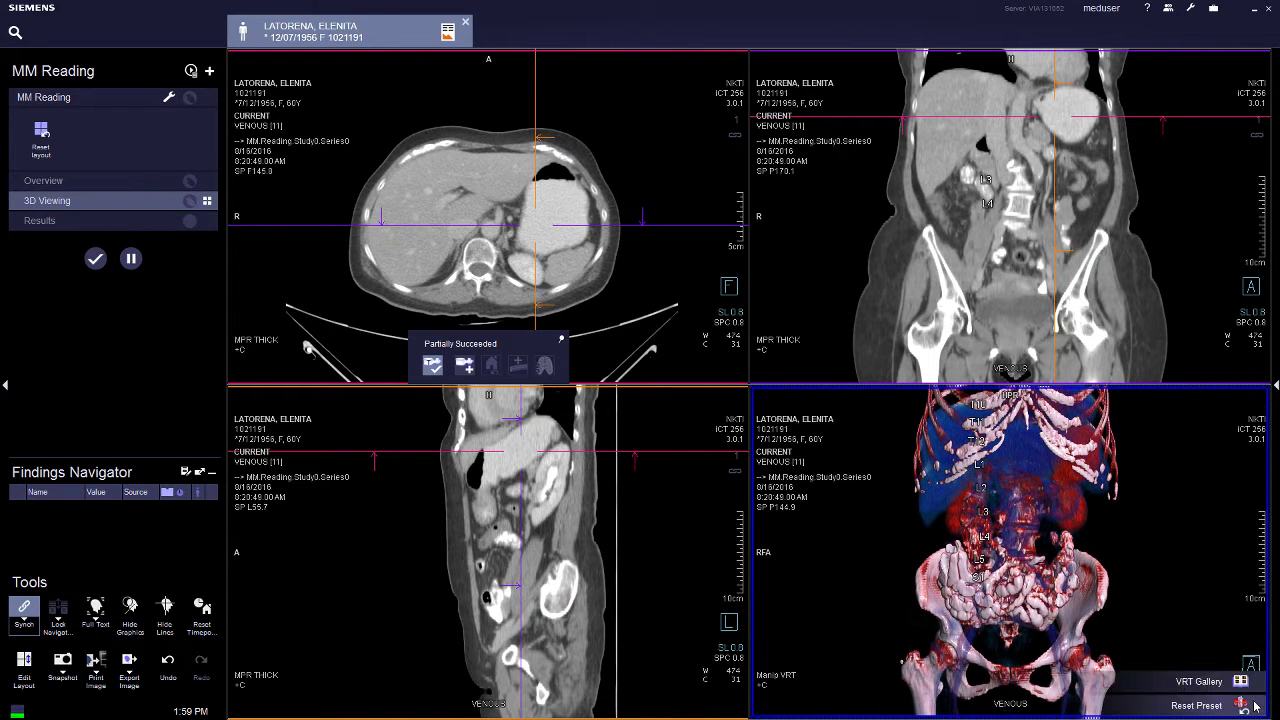
pyautogui.click(1236, 685)
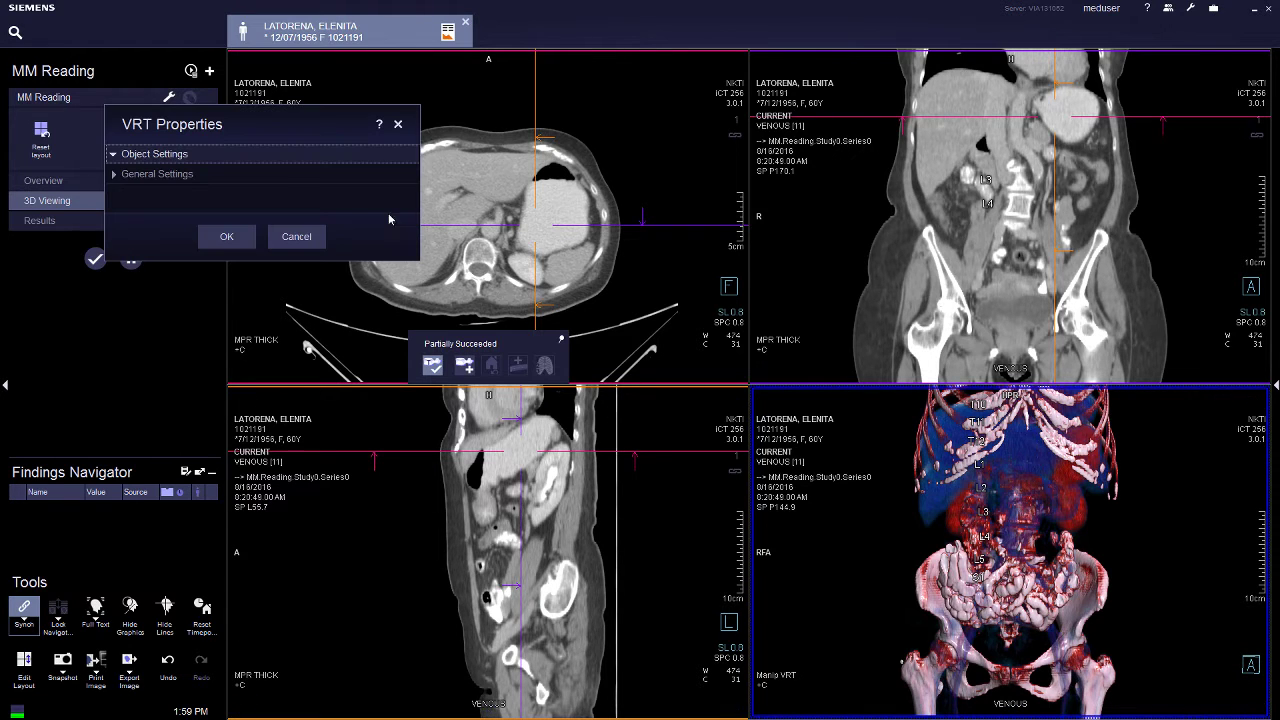
pyautogui.moveTo(313, 130); pyautogui.dragTo(593, 209)
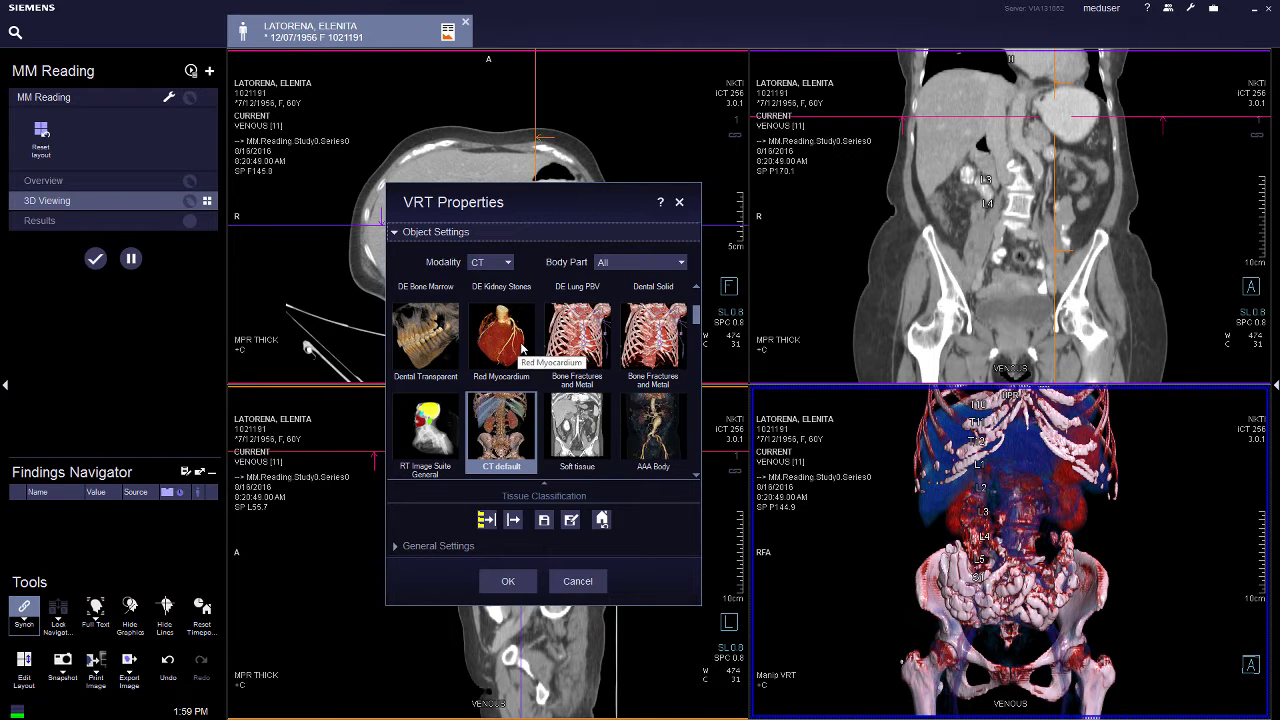
pyautogui.click(580, 343)
pyautogui.click(627, 345)
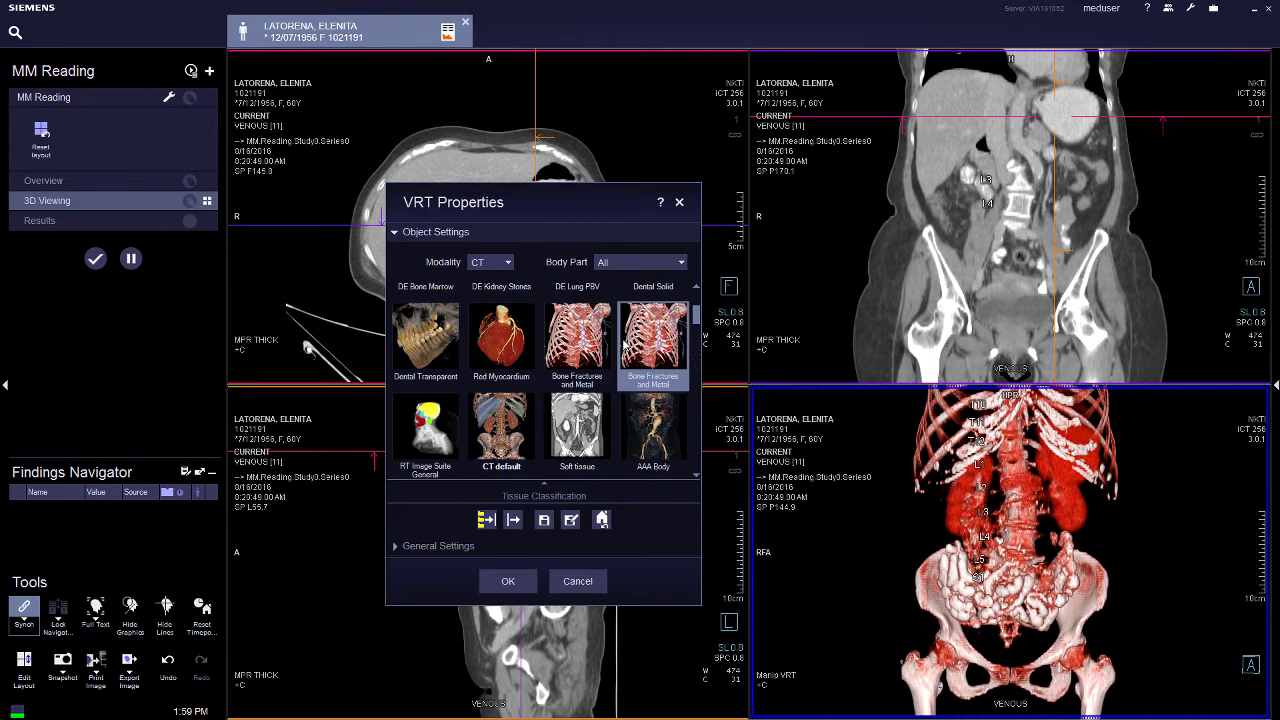
pyautogui.click(572, 421)
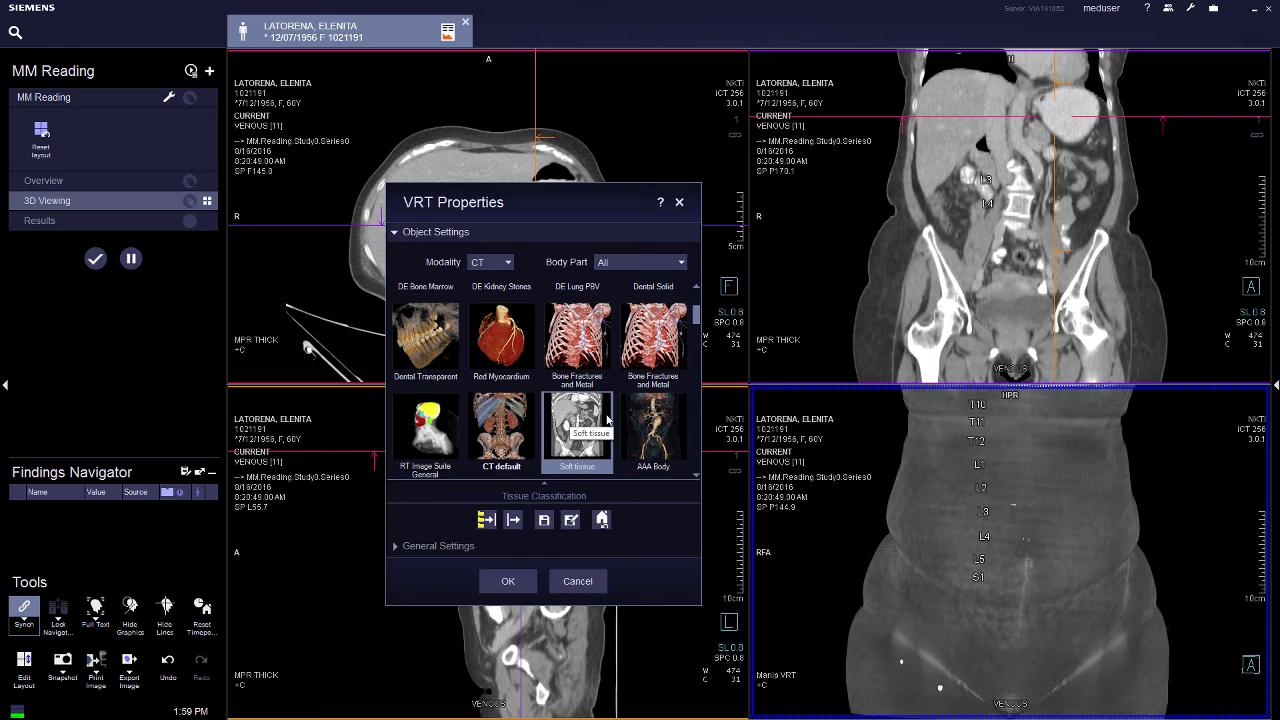
pyautogui.click(647, 425)
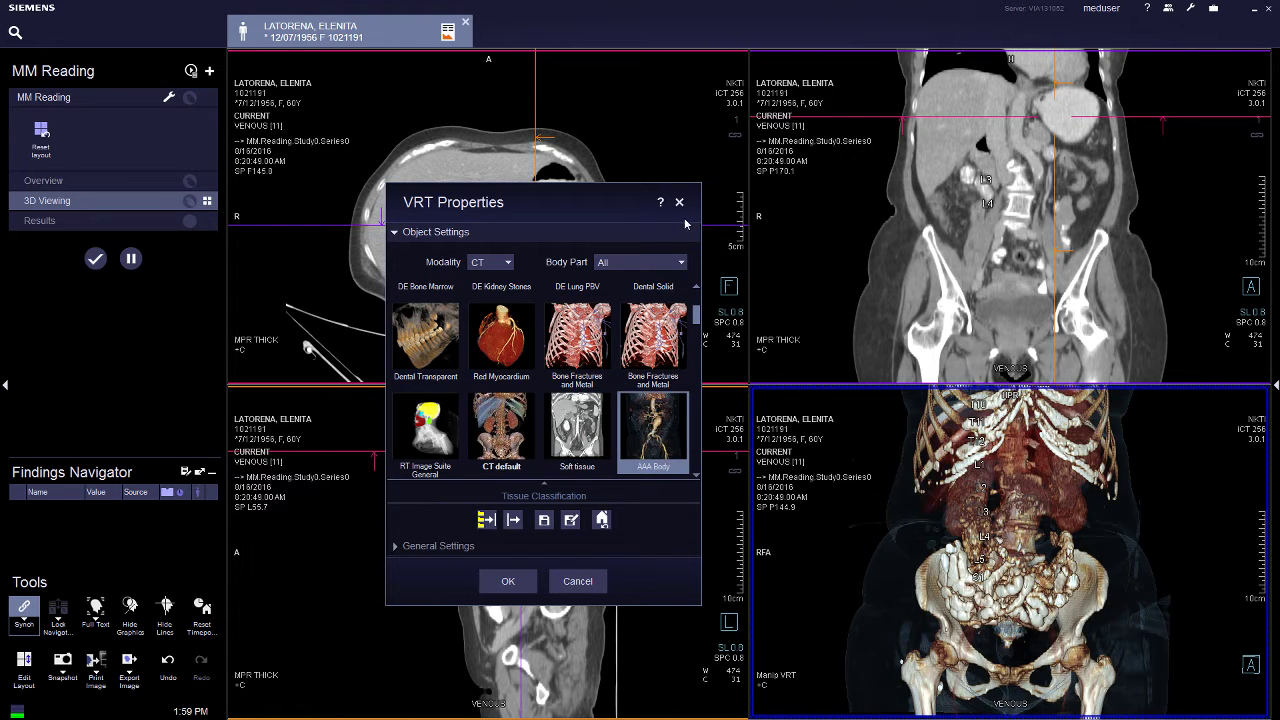
pyautogui.click(679, 204)
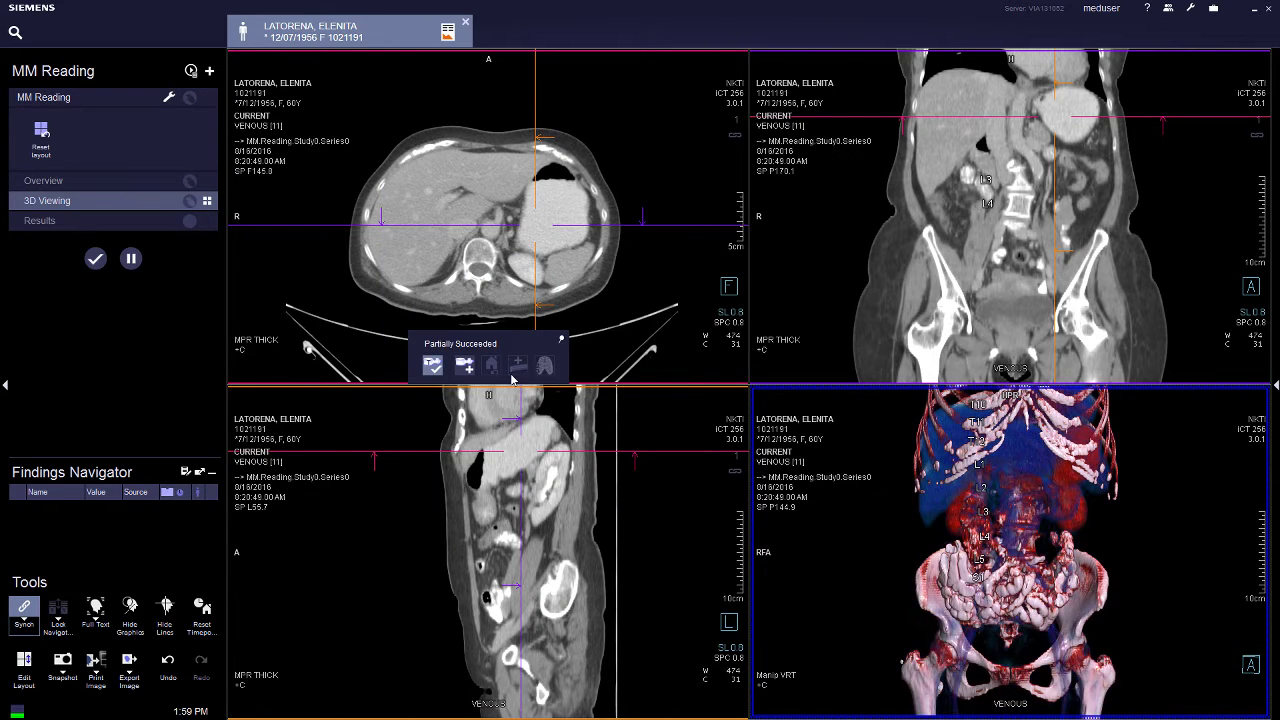
# - Page through the sagittal, coronal and axial slices to examine the abdomen and chest
pyautogui.scroll(-10, 585, 485)
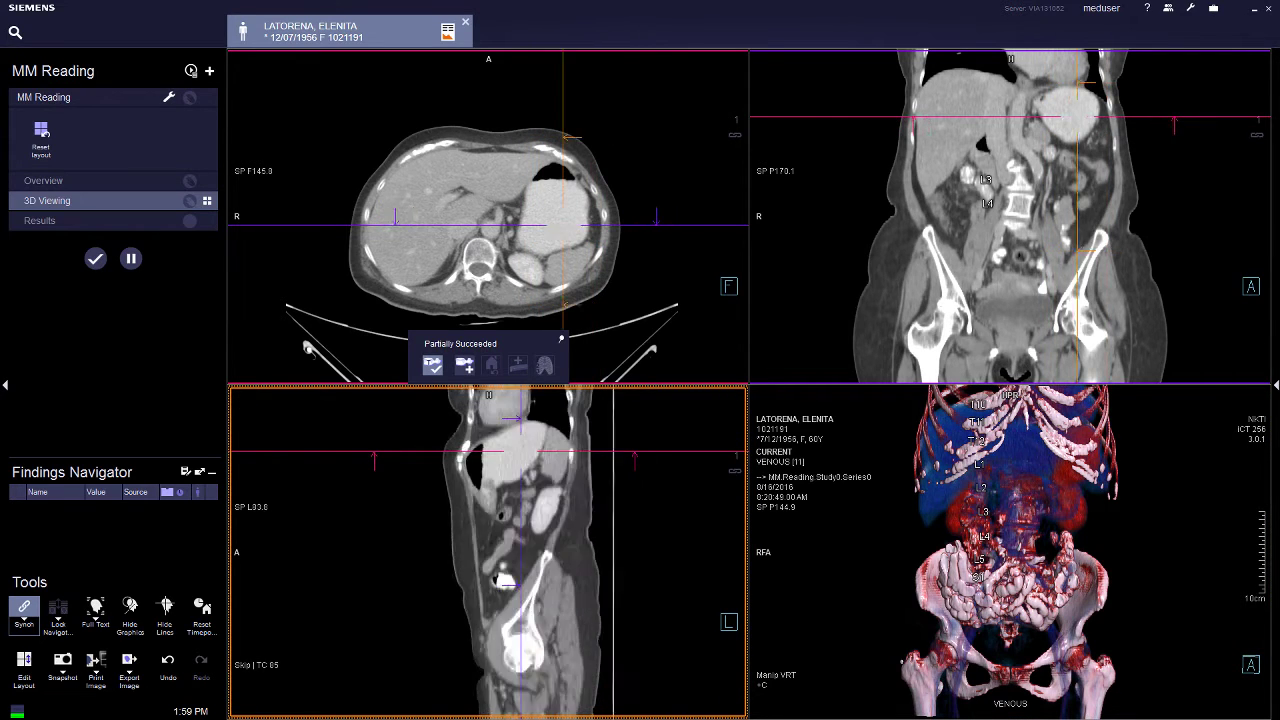
pyautogui.scroll(-15, 991, 136)
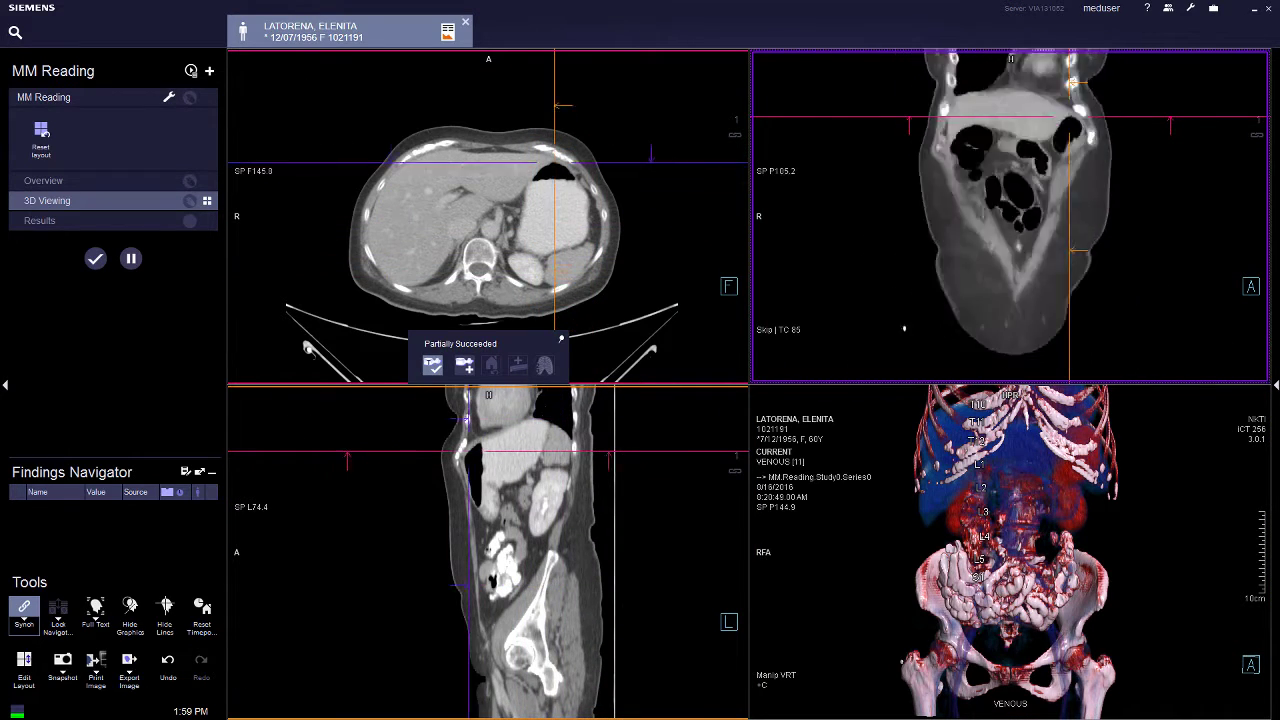
pyautogui.scroll(15, 520, 190)
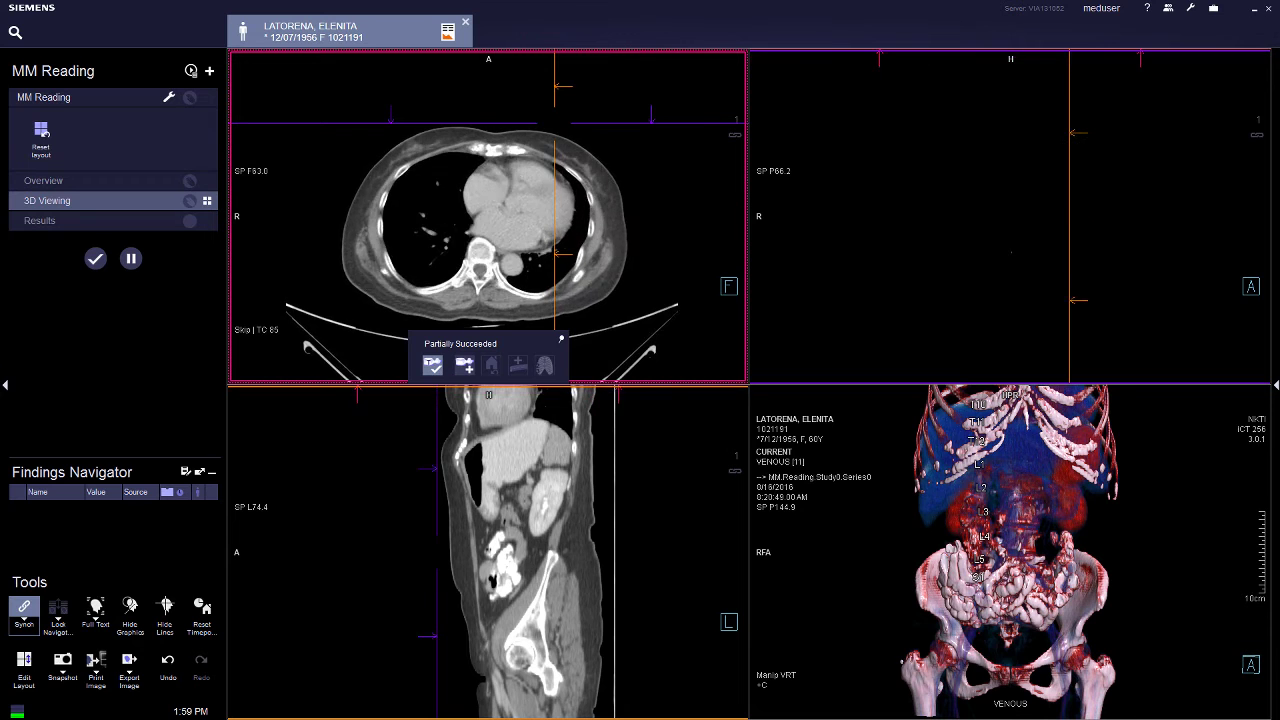
pyautogui.scroll(-10, 520, 190)
pyautogui.scroll(-20, 488, 215)
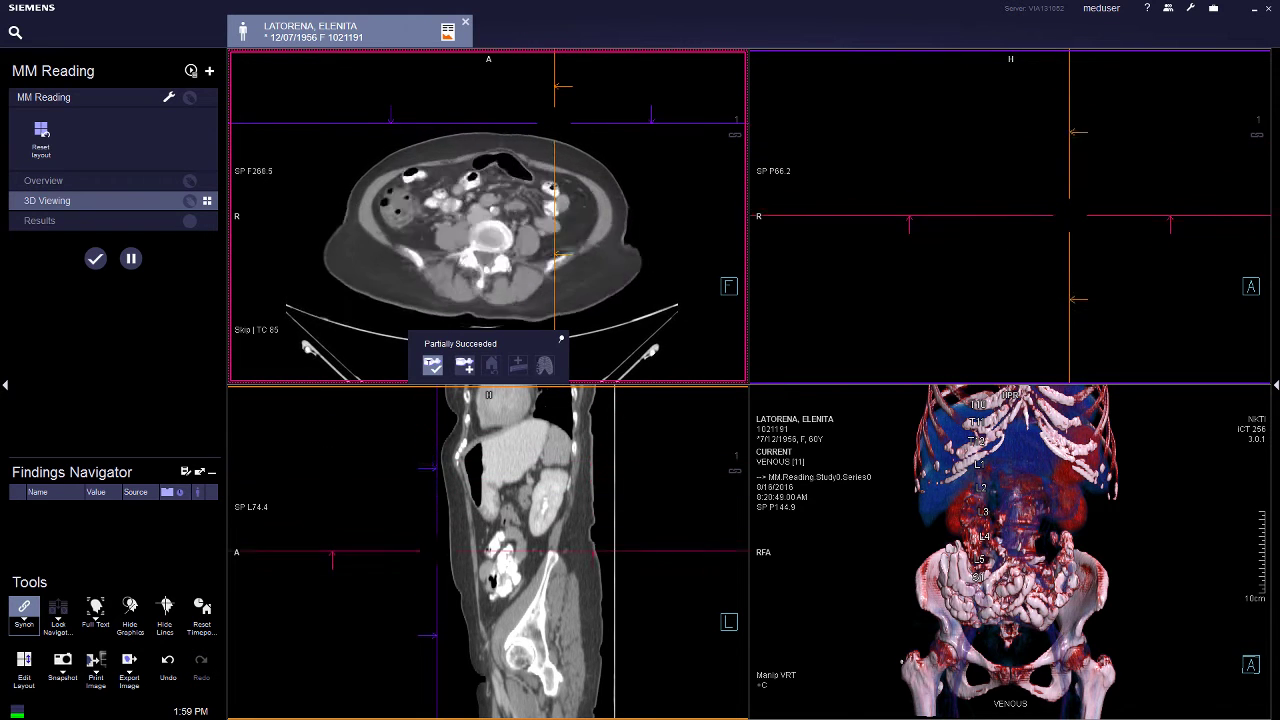
pyautogui.scroll(20, 488, 215)
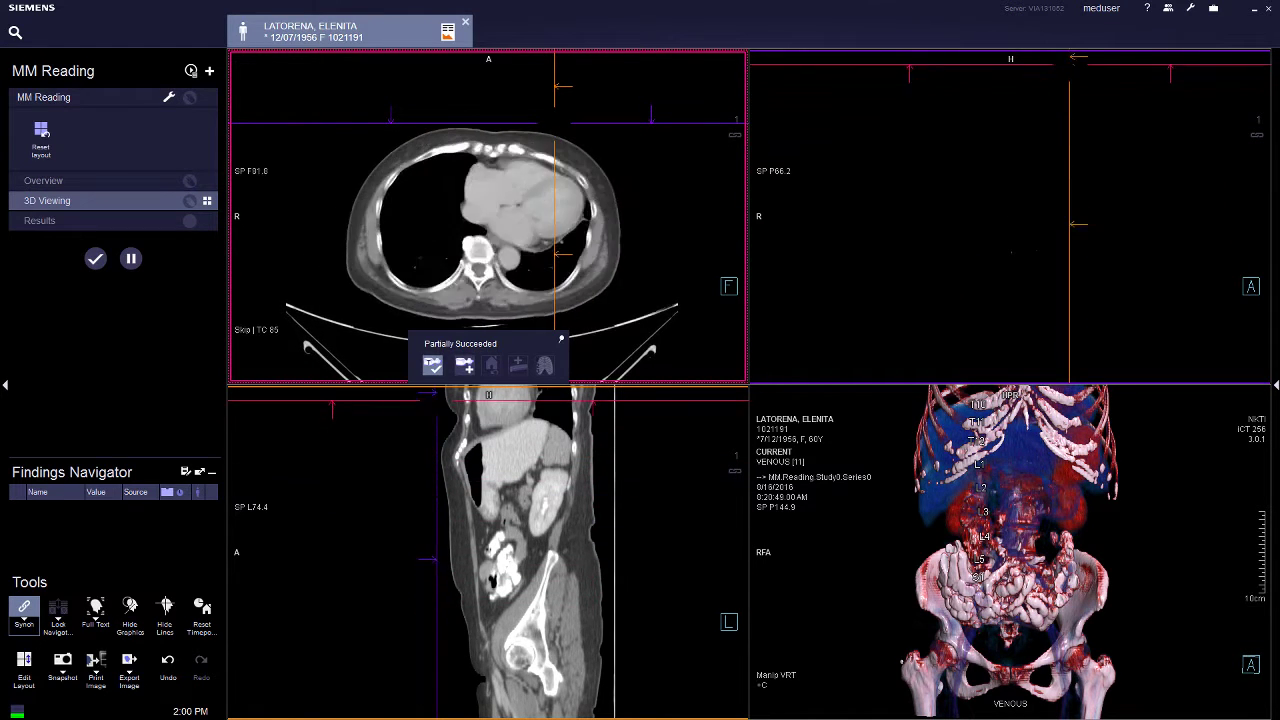
# - Withdraw the spine label confirmation, rotate the volume rendering slightly, and confirm the labels again
pyautogui.click(433, 369)
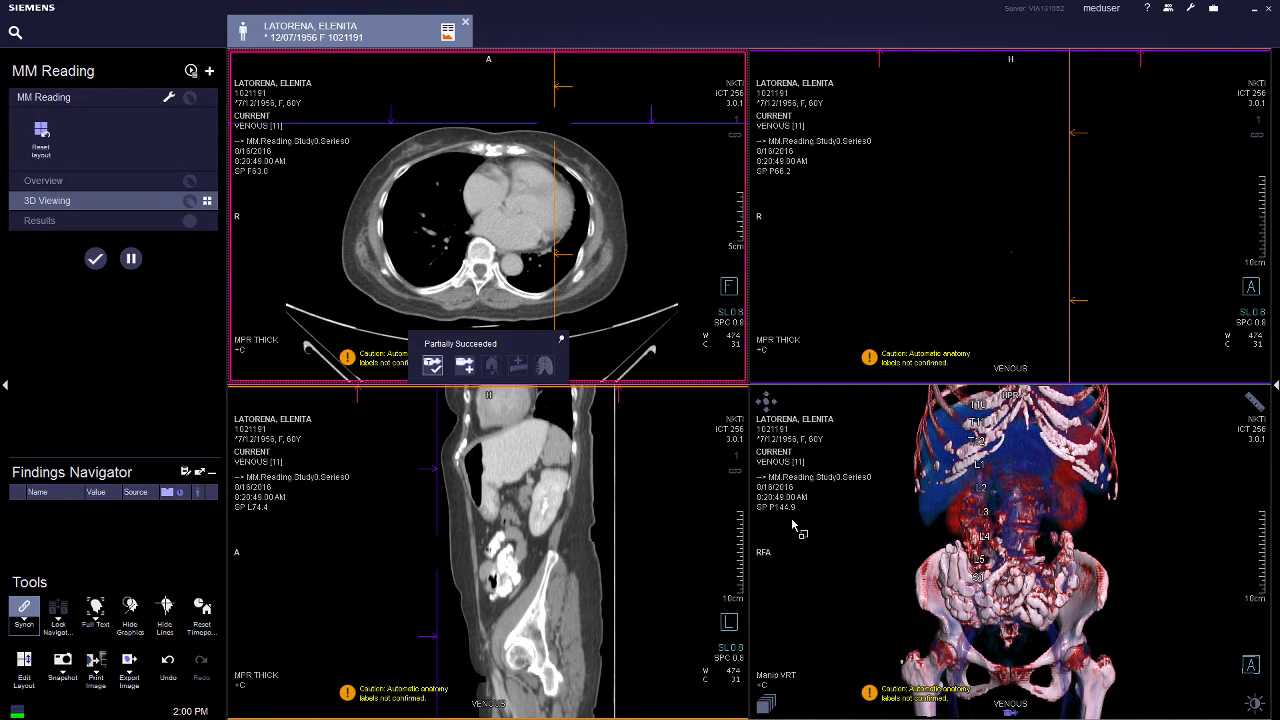
pyautogui.moveTo(1067, 588)
pyautogui.mouseDown()
pyautogui.moveTo(1020, 590)
pyautogui.moveTo(1072, 586)
pyautogui.mouseUp()
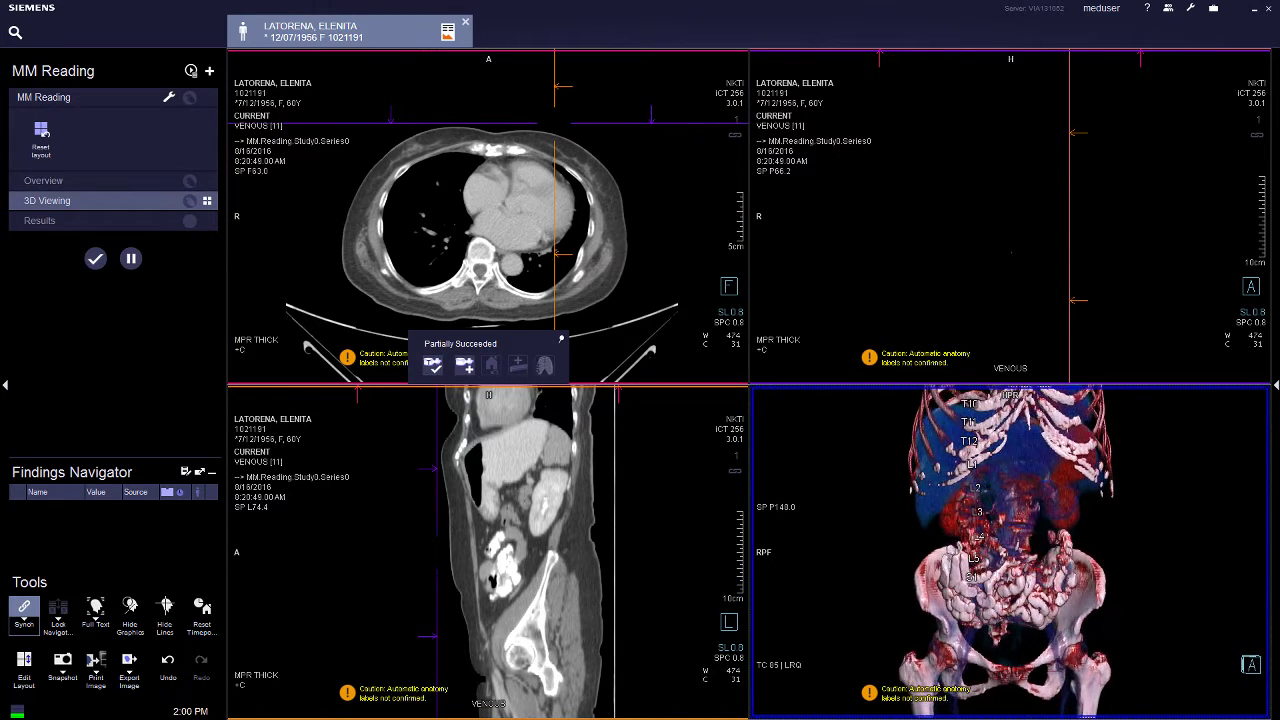
pyautogui.click(447, 368)
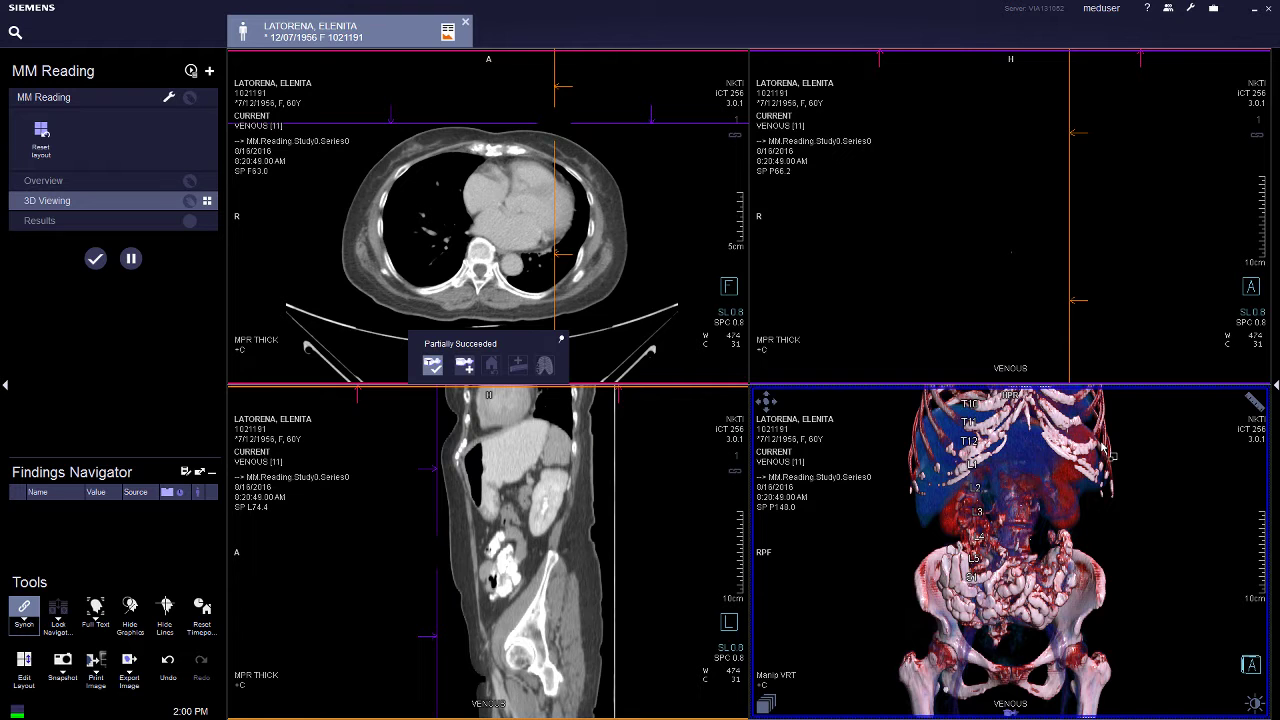
# - Bring the coronal plane back into the abdomen and move the axial reference line intersection toward the spine
pyautogui.scroll(-20, 1078, 300)
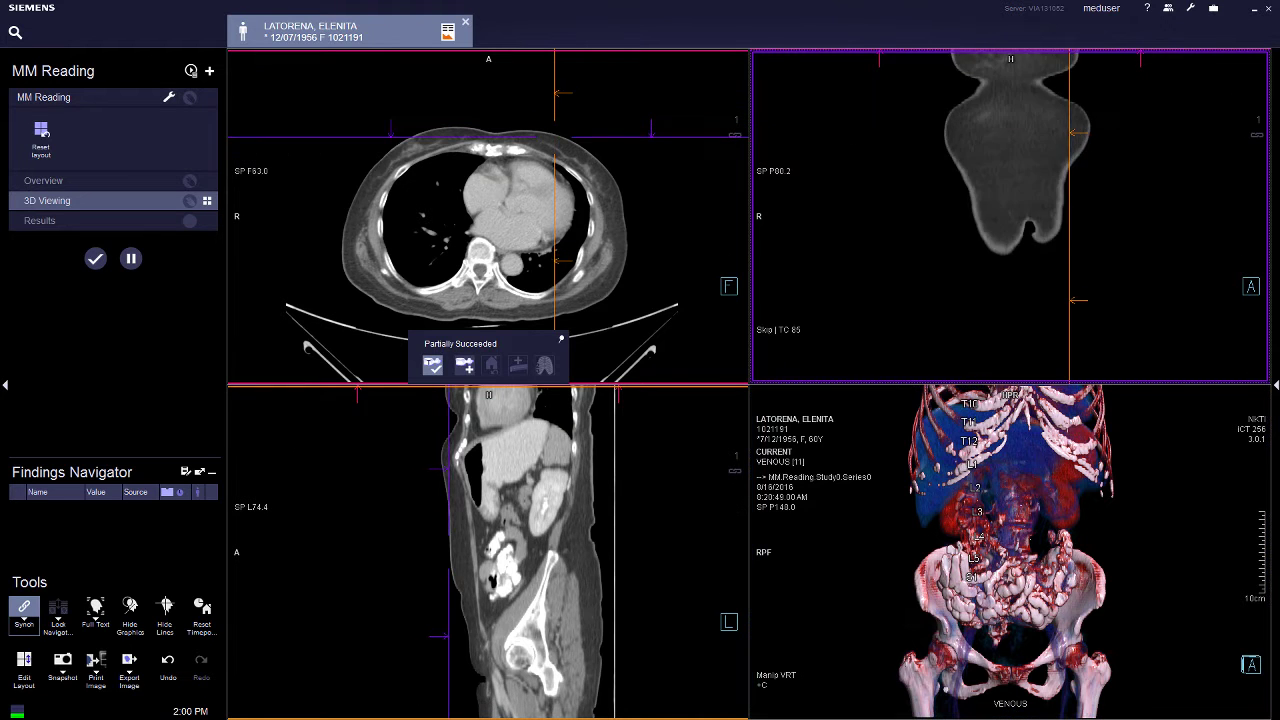
pyautogui.moveTo(555, 198); pyautogui.dragTo(501, 217)
pyautogui.scroll(-8, 820, 266)
pyautogui.moveTo(1110, 364); pyautogui.dragTo(1116, 344)
# - Show the study's data groups and add the ARTERIAL [6] series beside the venous series for comparison
pyautogui.click(1276, 386)
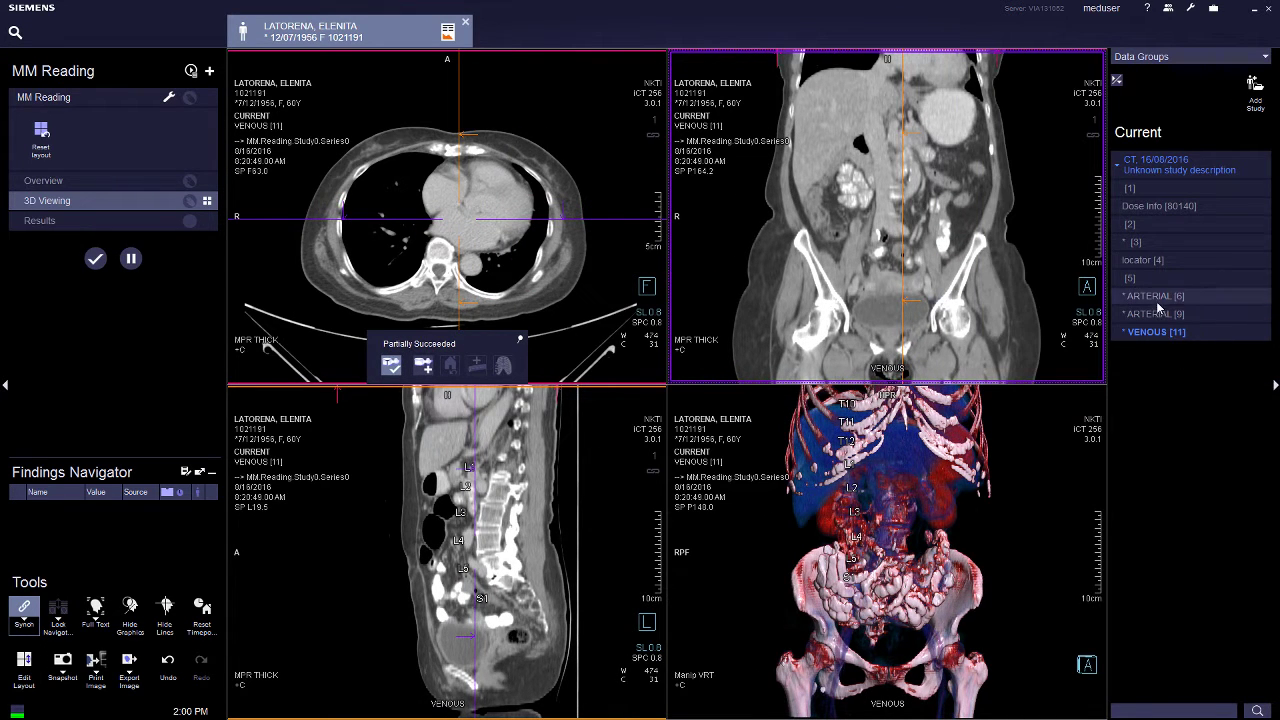
pyautogui.click(1160, 299)
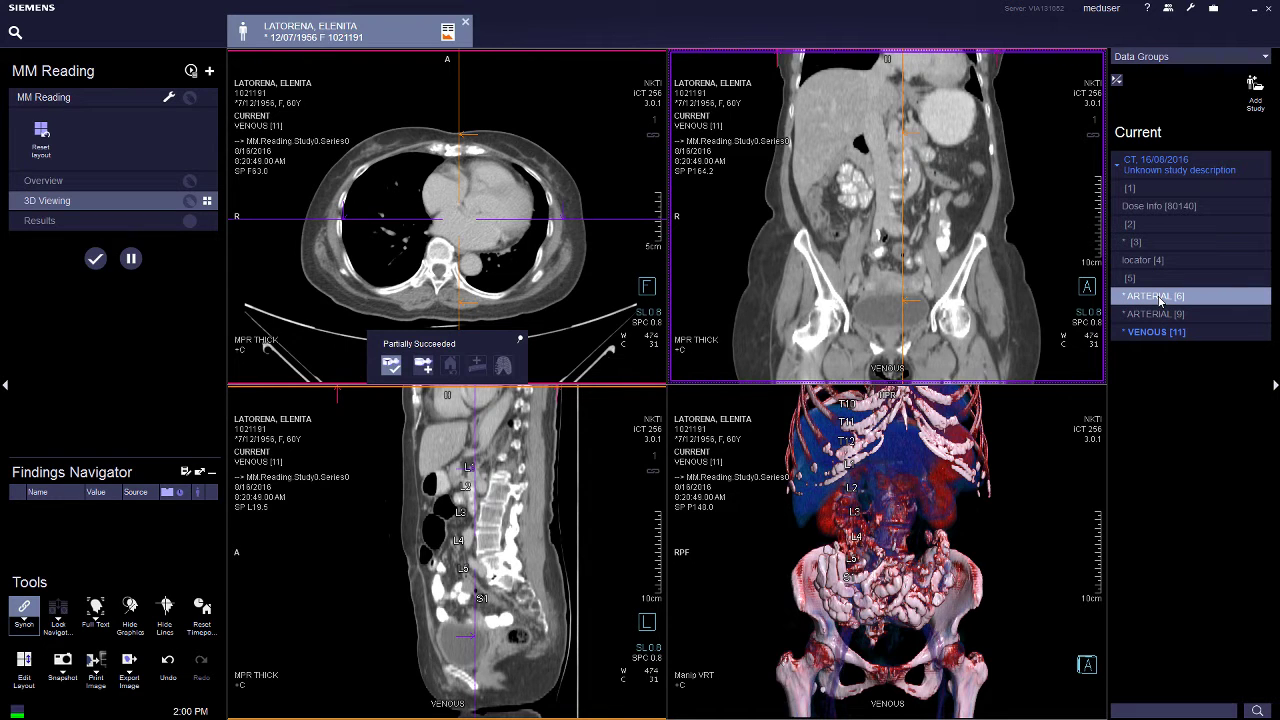
pyautogui.moveTo(1160, 300); pyautogui.dragTo(1034, 284)
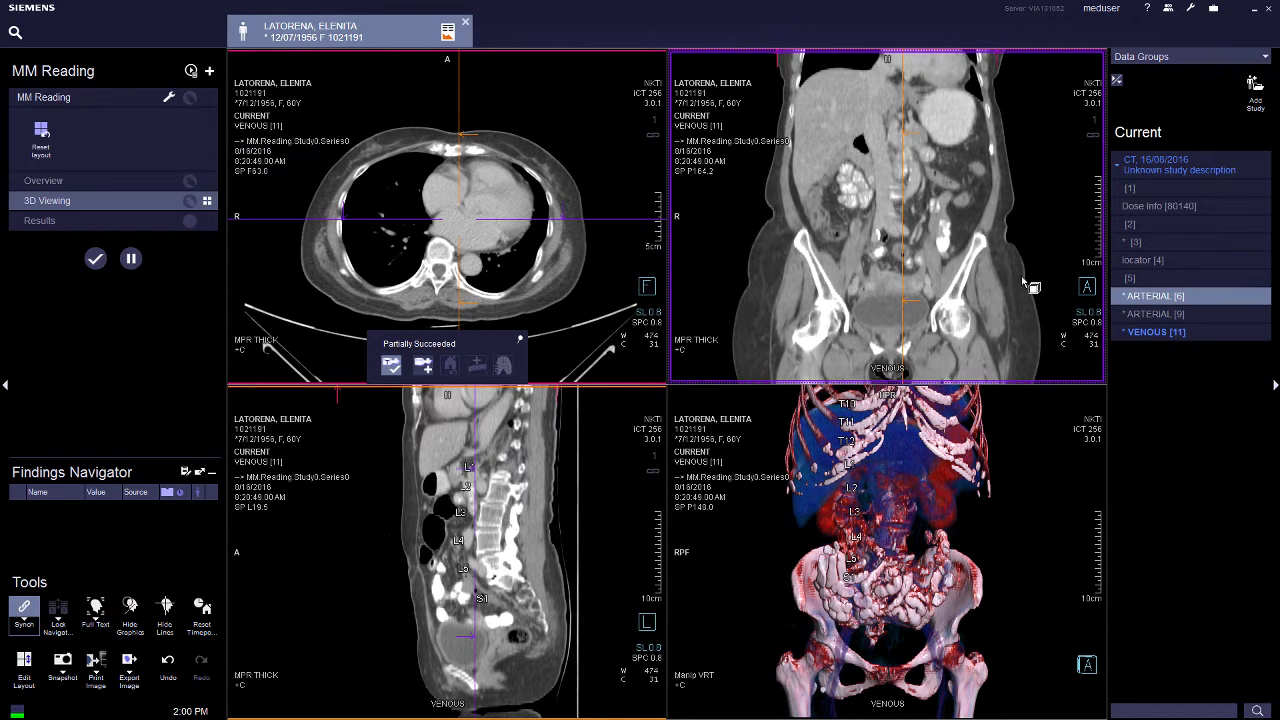
pyautogui.moveTo(1014, 276); pyautogui.dragTo(1014, 276, button='right')
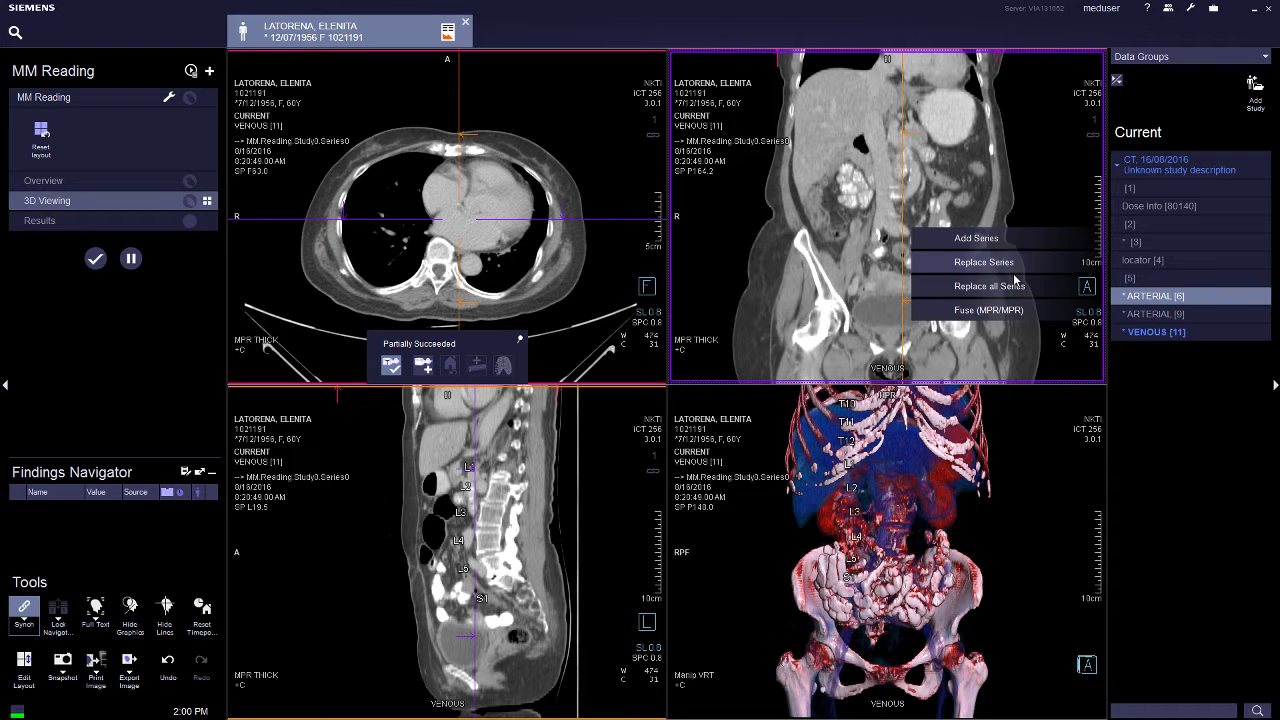
pyautogui.moveTo(978, 238); pyautogui.dragTo(978, 237)
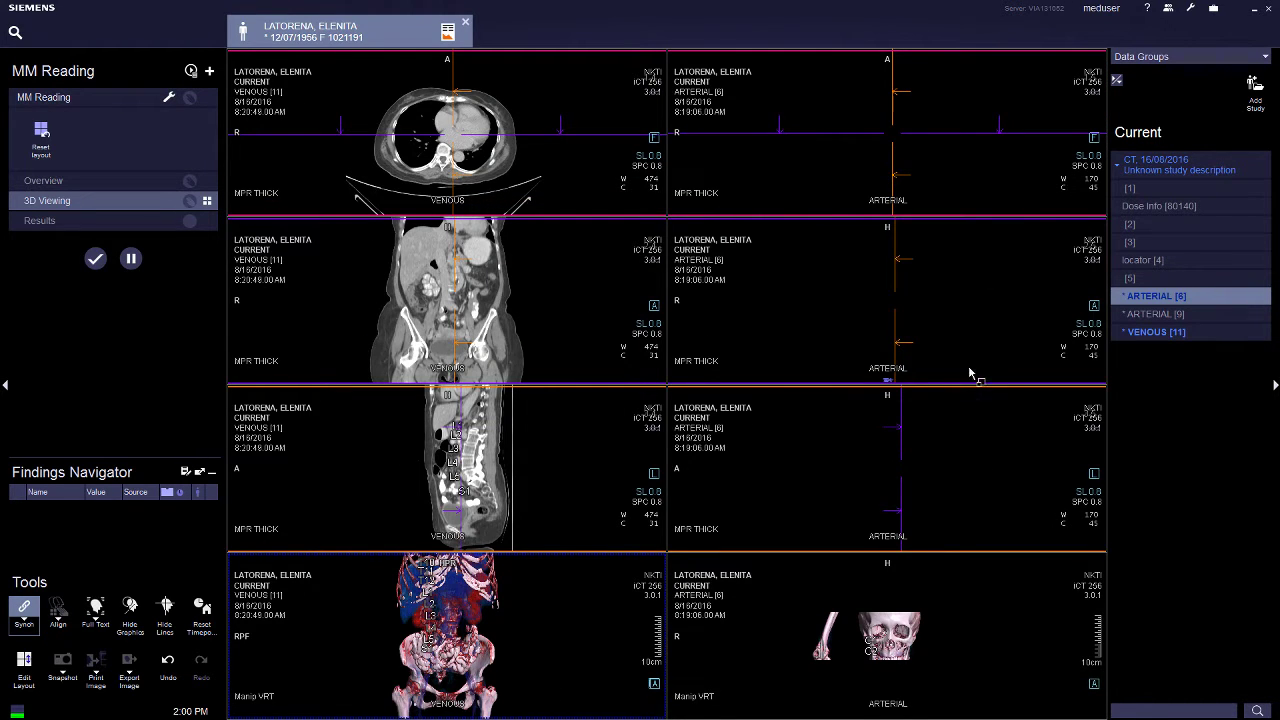
# - Replace the ARTERIAL [6] series with ARTERIAL [9] in the comparison layout and check its coronal slices
pyautogui.moveTo(464, 449); pyautogui.dragTo(465, 472)
pyautogui.moveTo(1143, 316); pyautogui.dragTo(1016, 295)
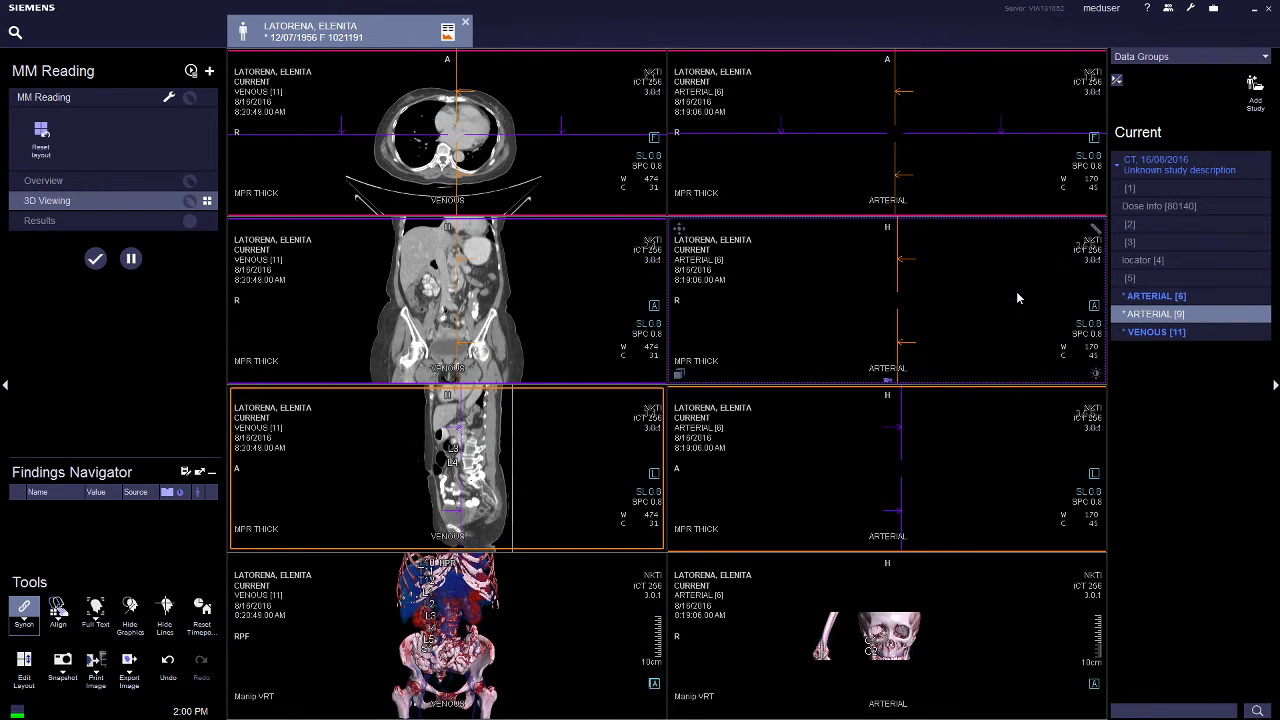
pyautogui.moveTo(880, 300); pyautogui.dragTo(880, 290)
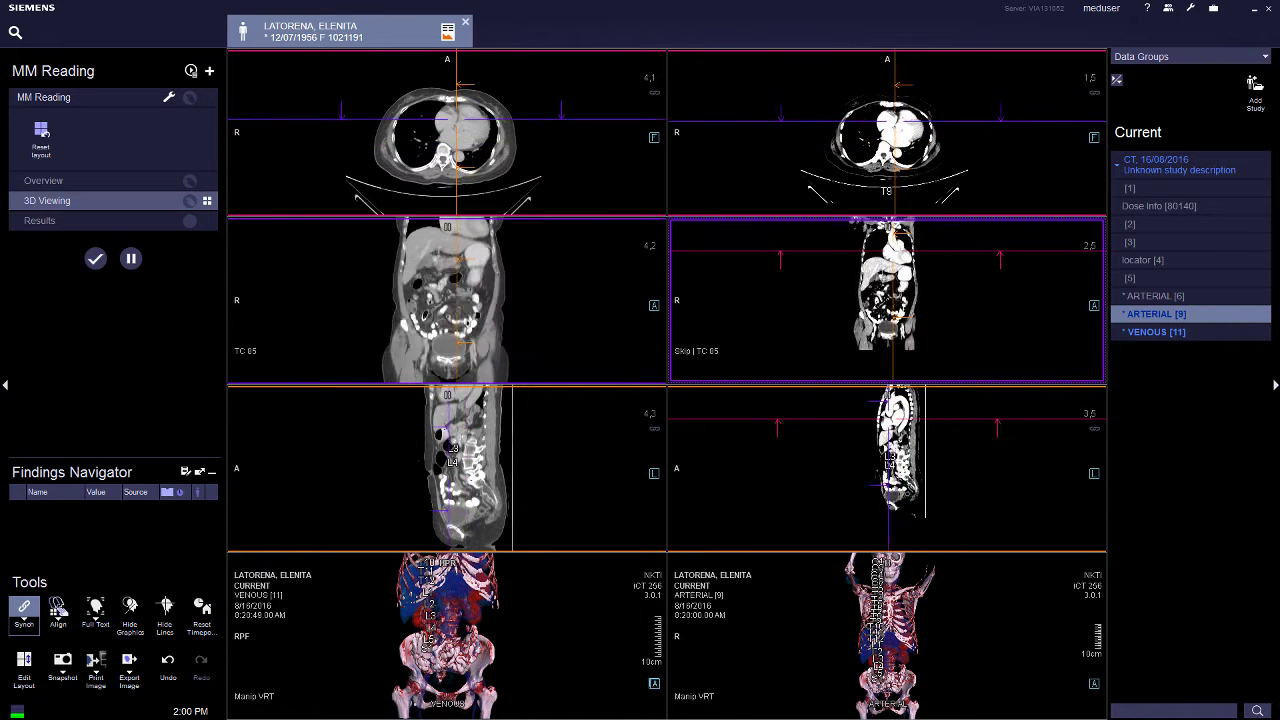
# - Page through the arterial series' coronal and sagittal slices alongside the venous series, and maximize the arterial volume rendering
pyautogui.scroll(-10, 887, 300)
pyautogui.scroll(15, 887, 300)
pyautogui.scroll(-5, 887, 300)
pyautogui.moveTo(888, 334); pyautogui.dragTo(888, 344)
pyautogui.moveTo(890, 480)
pyautogui.mouseDown()
pyautogui.moveTo(890, 454)
pyautogui.moveTo(890, 470)
pyautogui.mouseUp()
pyautogui.scroll(-3, 887, 468)
pyautogui.doubleClick(806, 660)
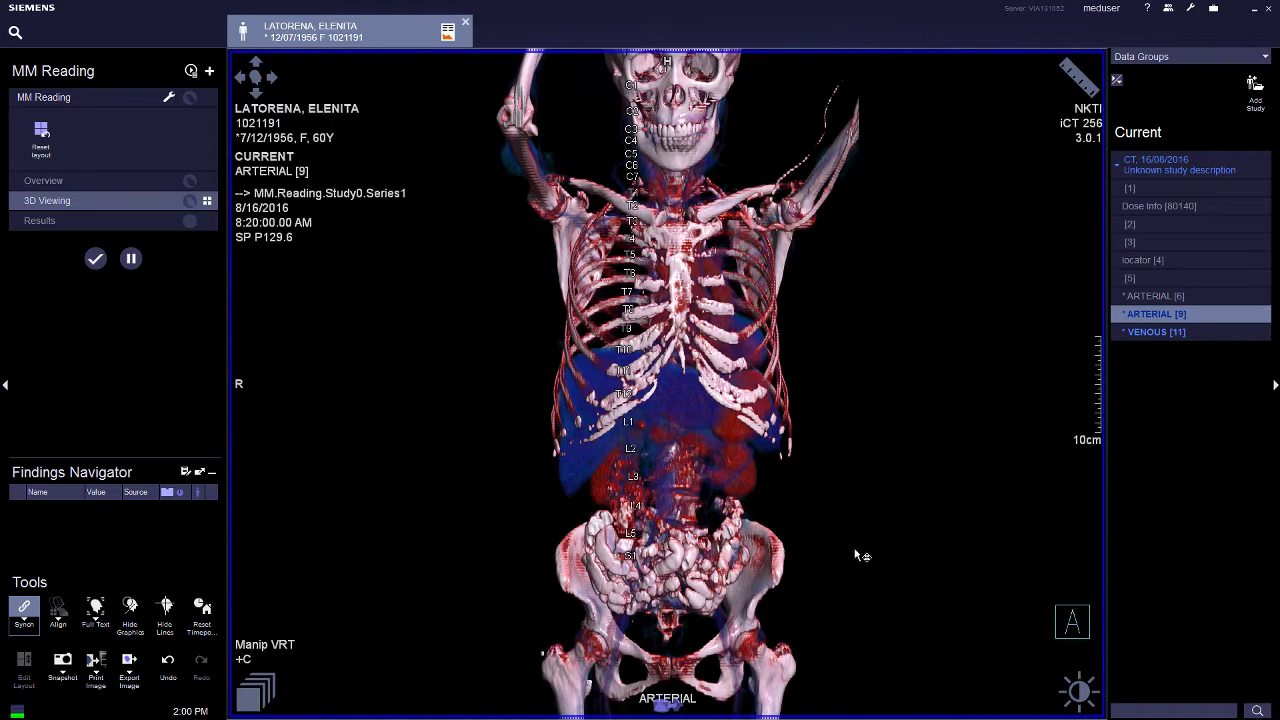
# - Tilt the arterial volume rendering in 3D and return to the side-by-side comparison layout
pyautogui.moveTo(778, 383); pyautogui.dragTo(806, 389)
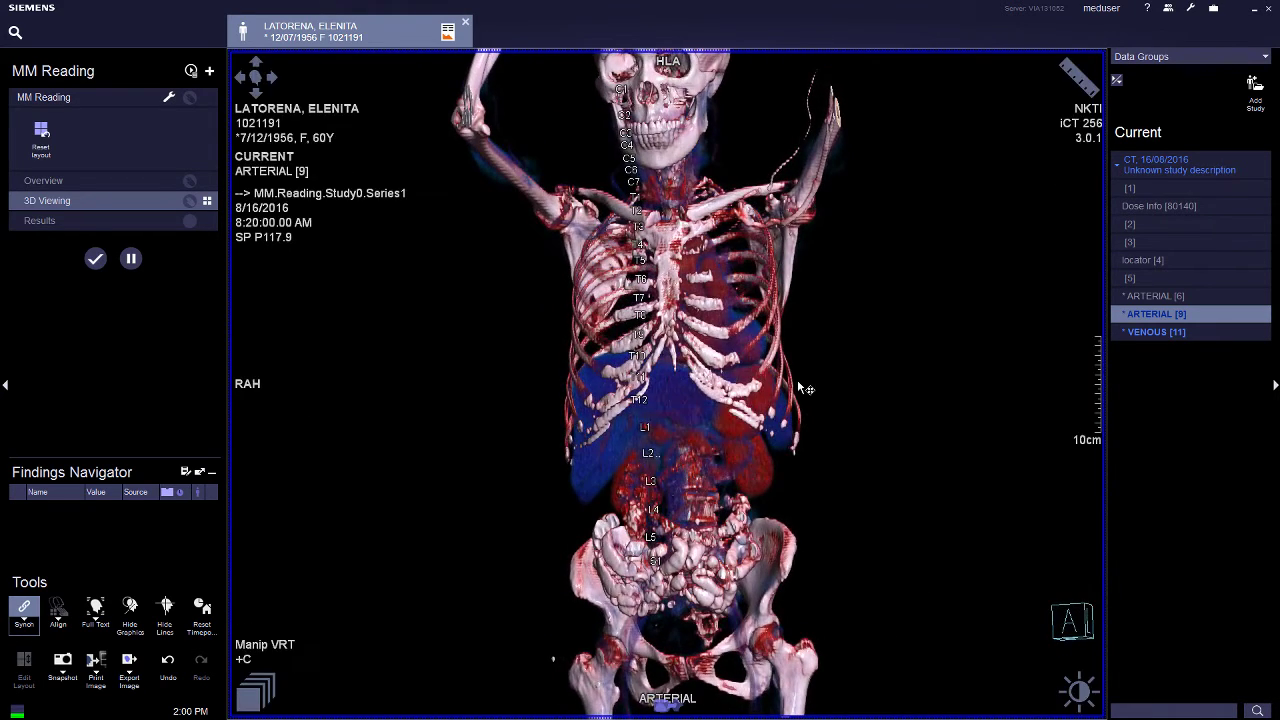
pyautogui.doubleClick(799, 382)
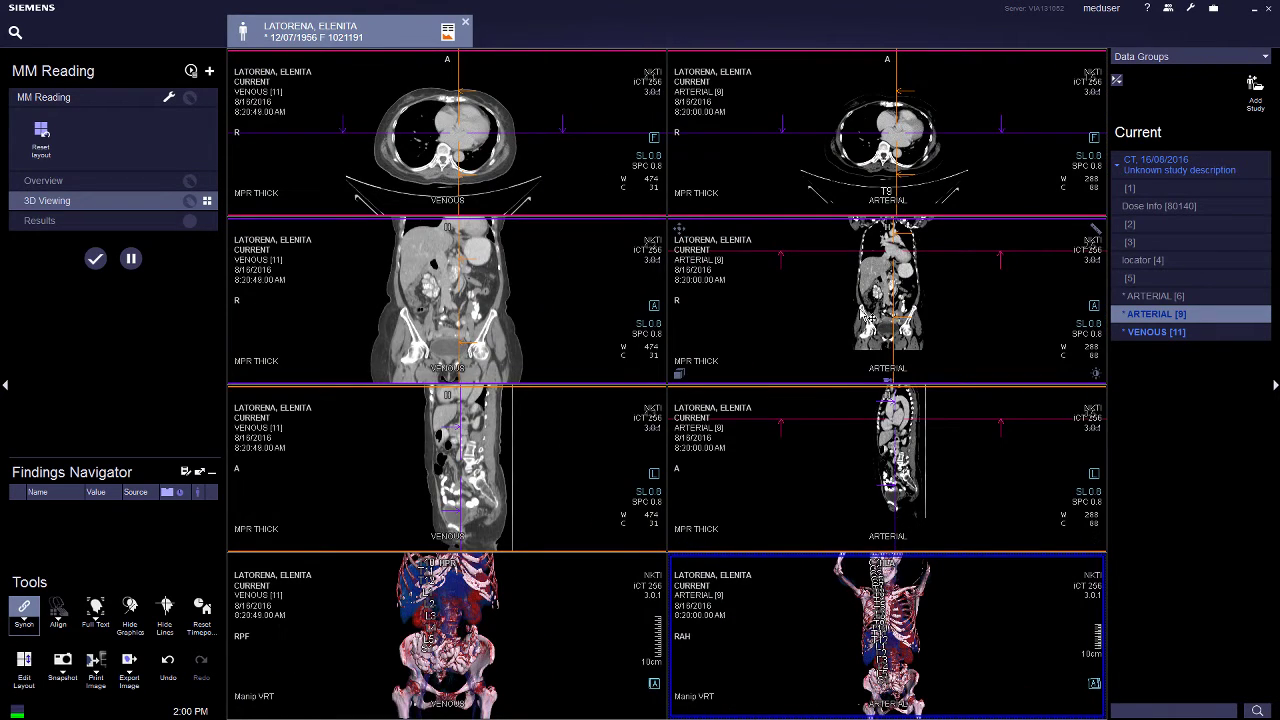
# - Enlarge the coronal orientation of both series side by side, examine their slices from abdomen to spine, and restore the full layout
pyautogui.click(811, 298)
pyautogui.click(755, 300)
pyautogui.rightClick(764, 312)
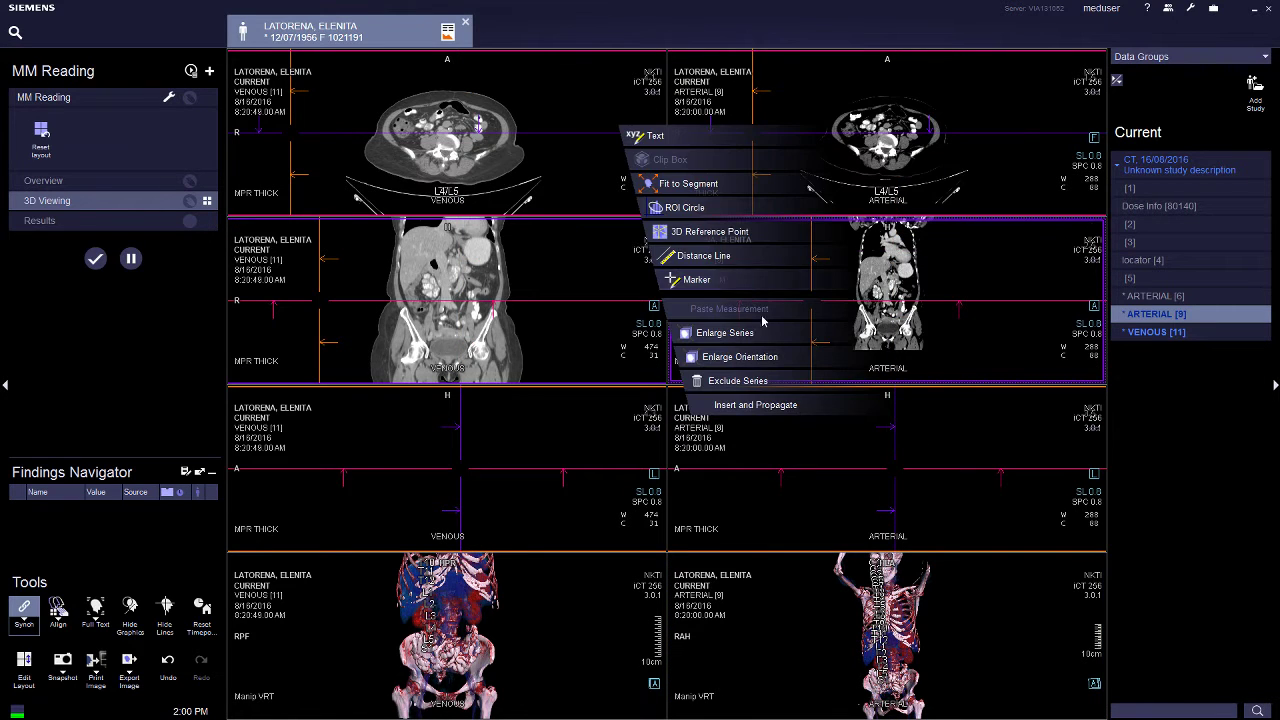
pyautogui.click(766, 357)
pyautogui.moveTo(866, 419)
pyautogui.mouseDown()
pyautogui.moveTo(866, 500)
pyautogui.moveTo(866, 405)
pyautogui.mouseUp()
pyautogui.scroll(-10, 742, 376)
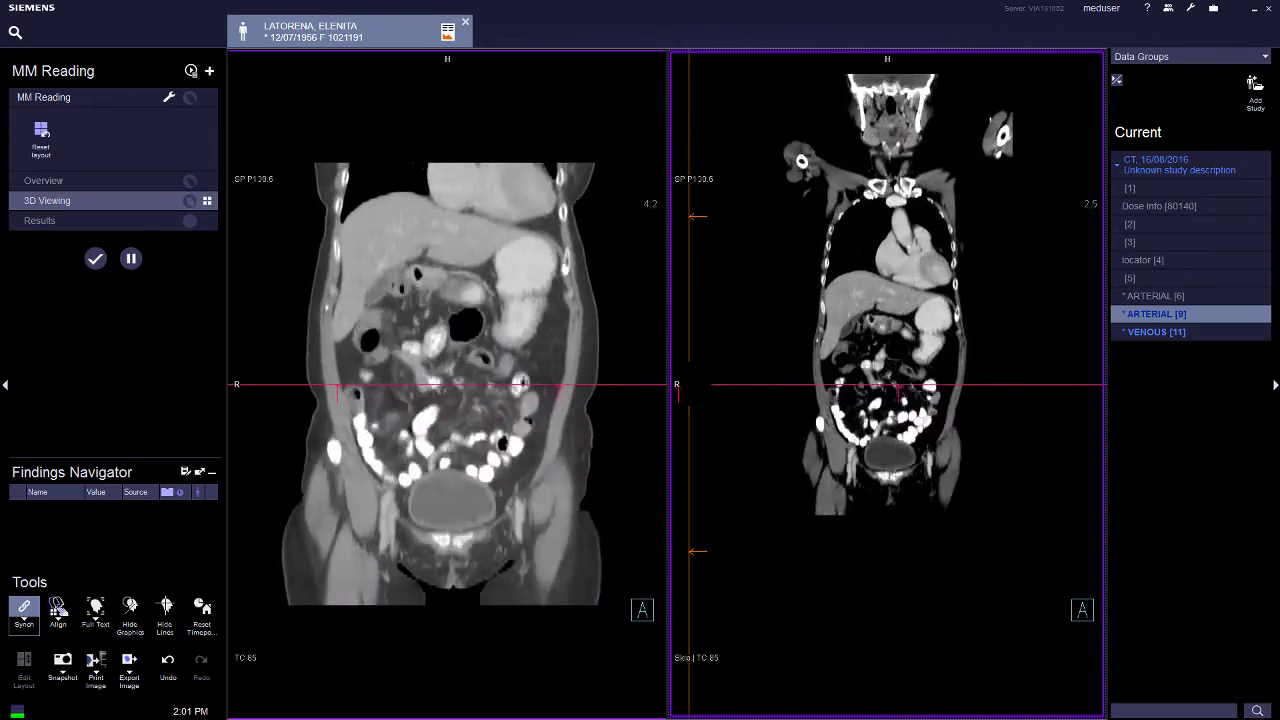
pyautogui.rightClick(735, 358)
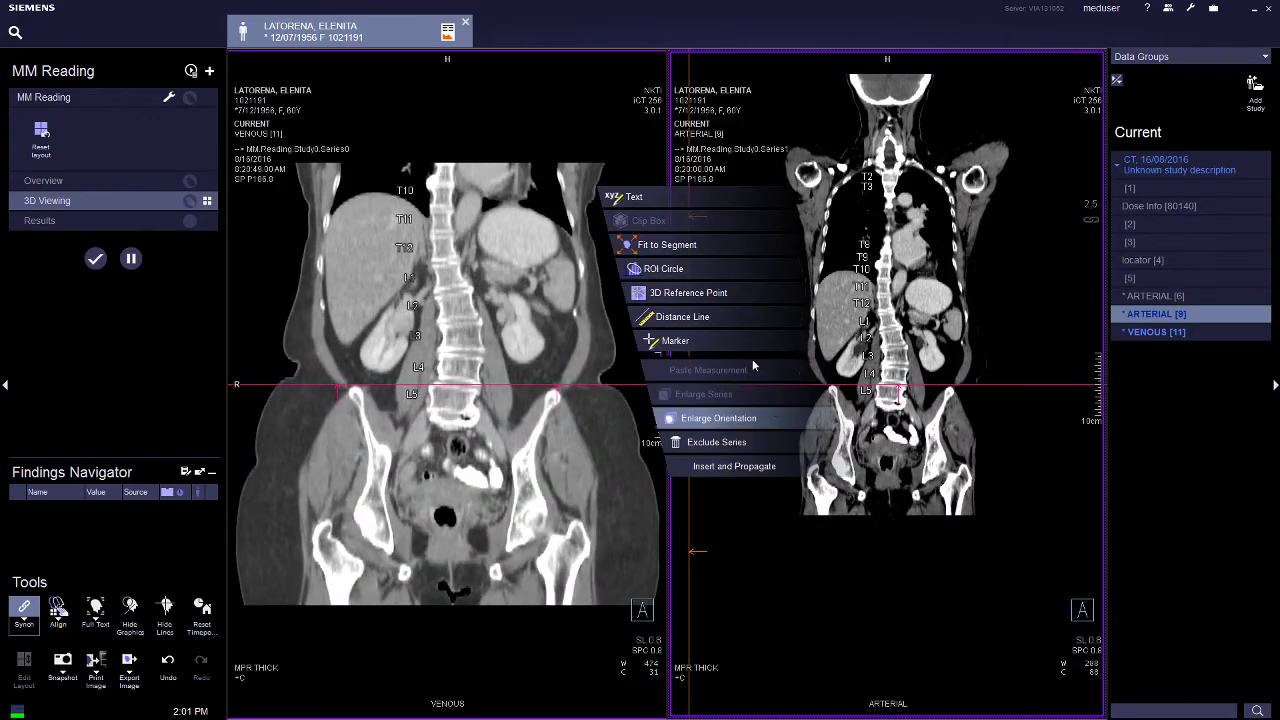
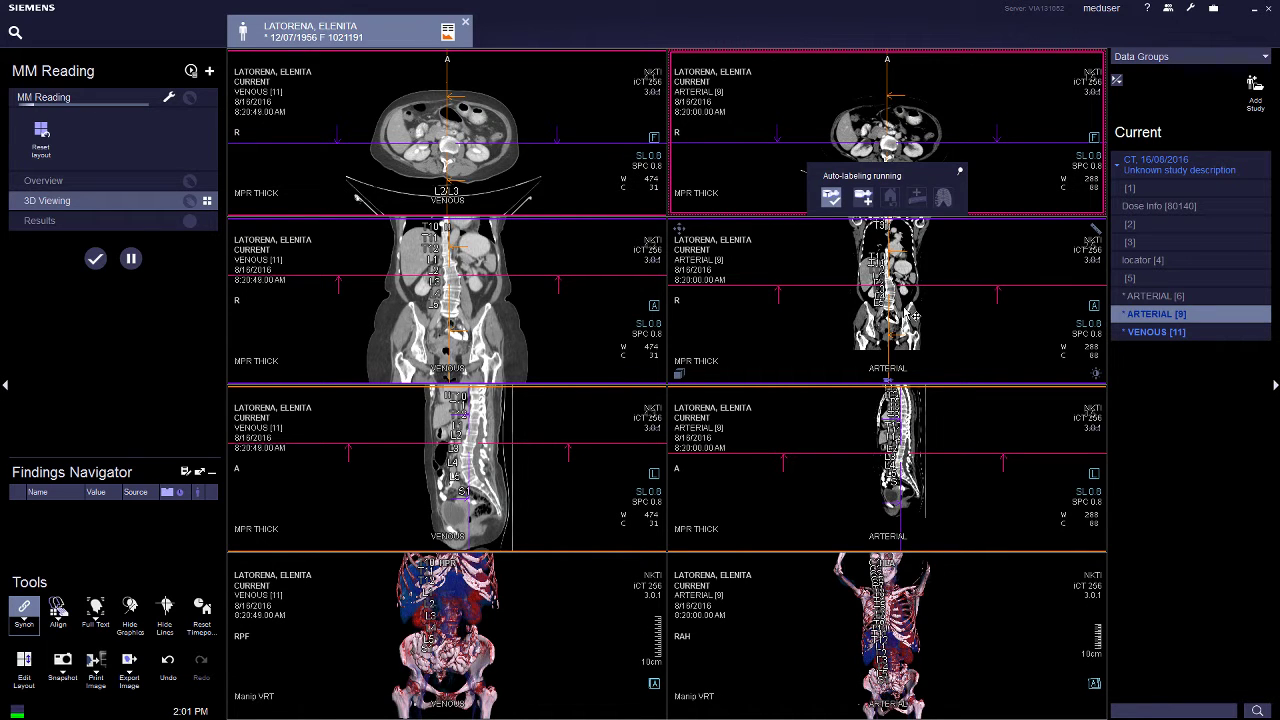
# - Maximize the arterial coronal view, examine its slices from the heart to the posterior spine, and restore the comparison layout
pyautogui.doubleClick(905, 318)
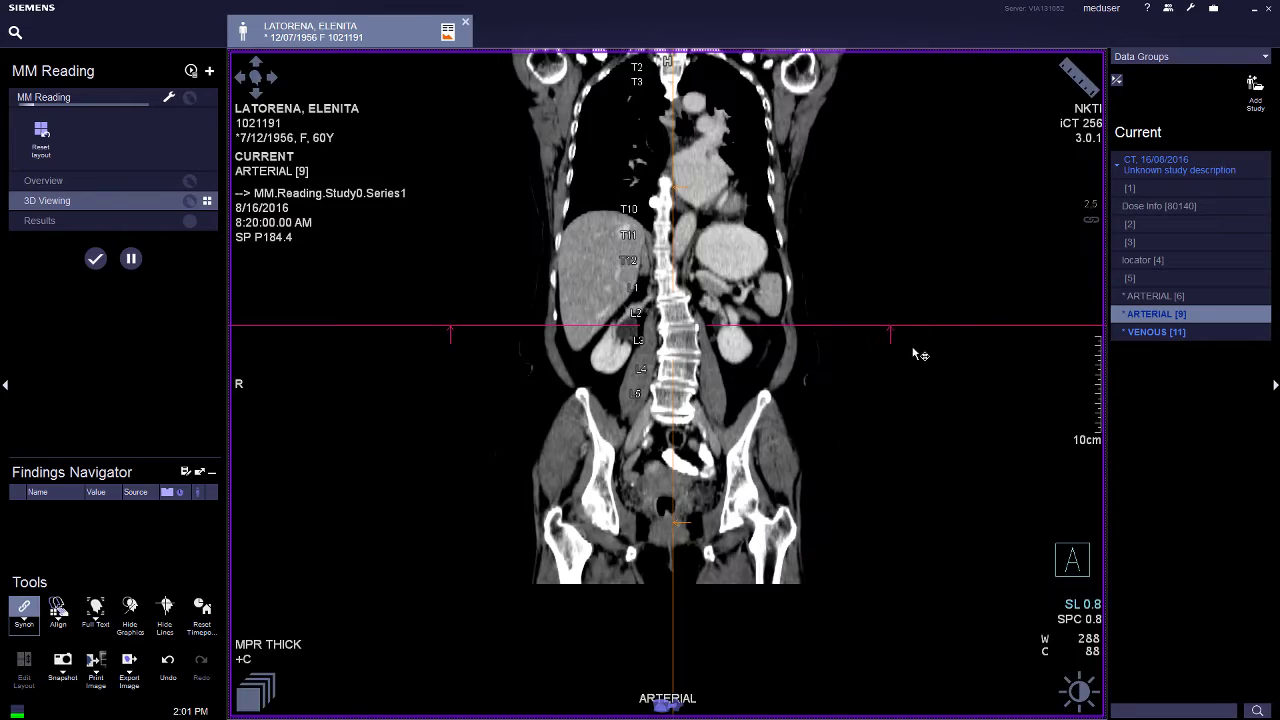
pyautogui.moveTo(773, 335); pyautogui.dragTo(773, 281)
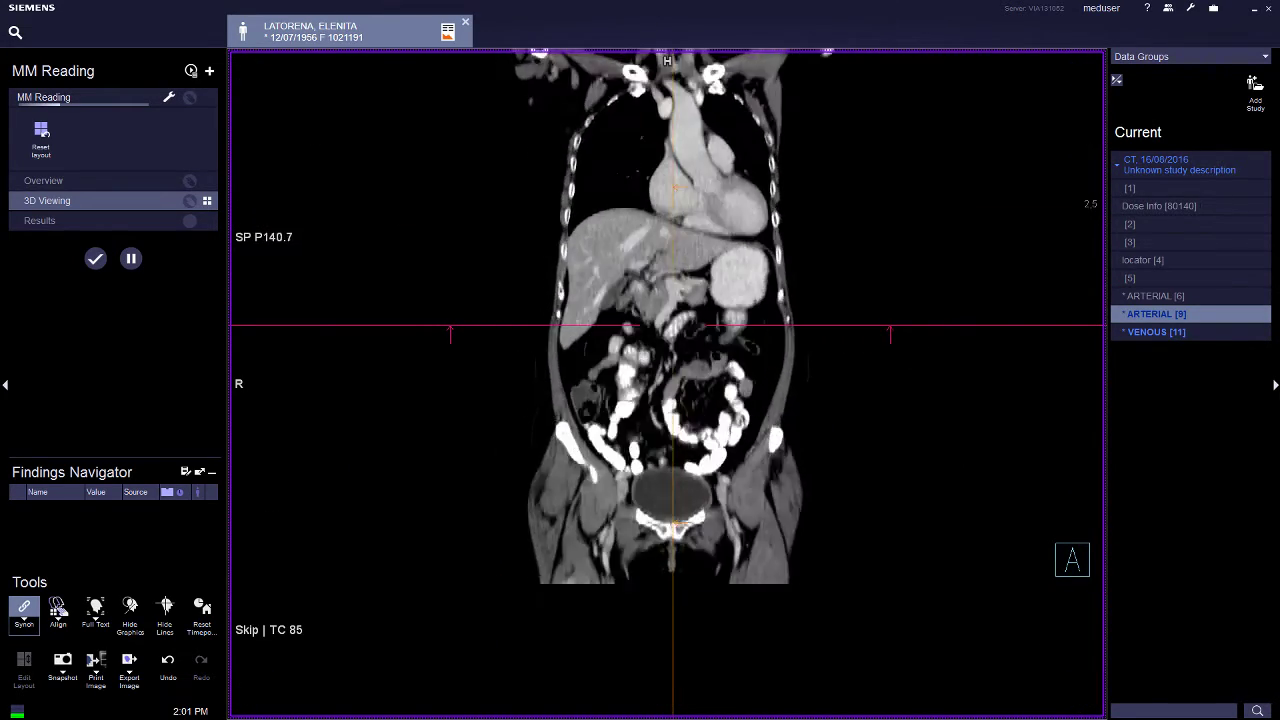
pyautogui.scroll(5, 633, 415)
pyautogui.scroll(-20, 633, 415)
pyautogui.scroll(1, 633, 415)
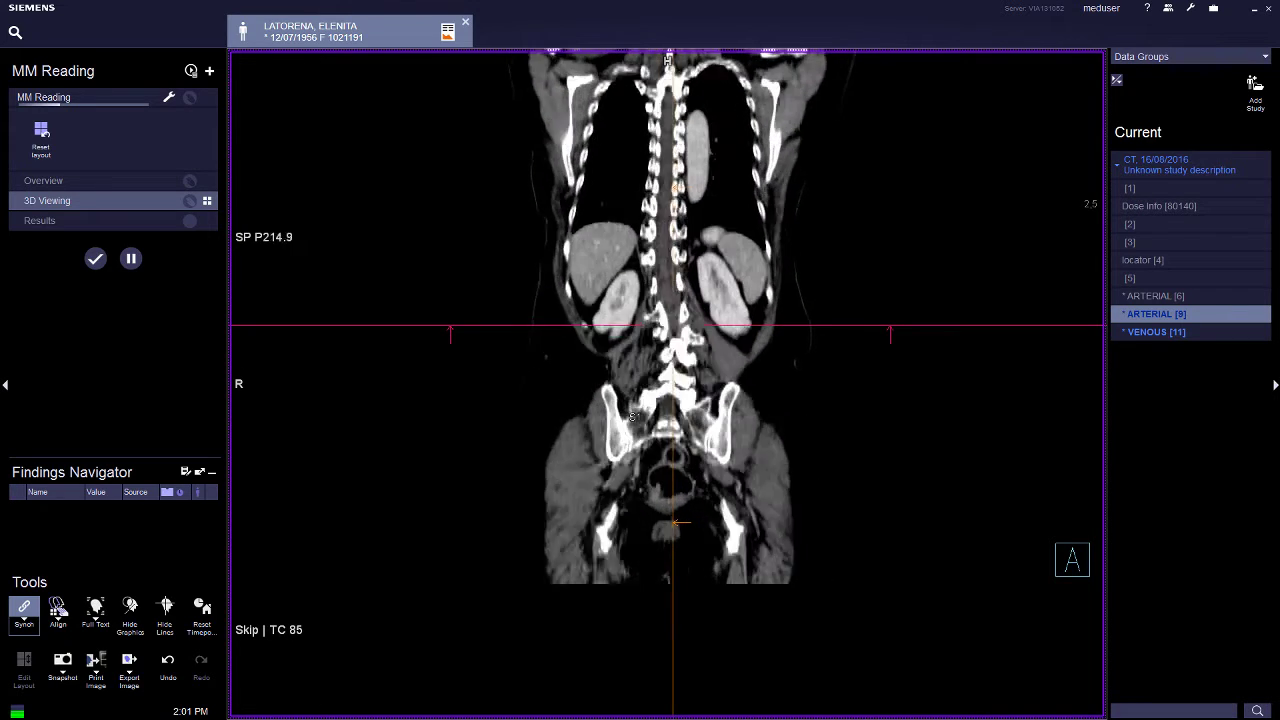
pyautogui.scroll(3, 633, 415)
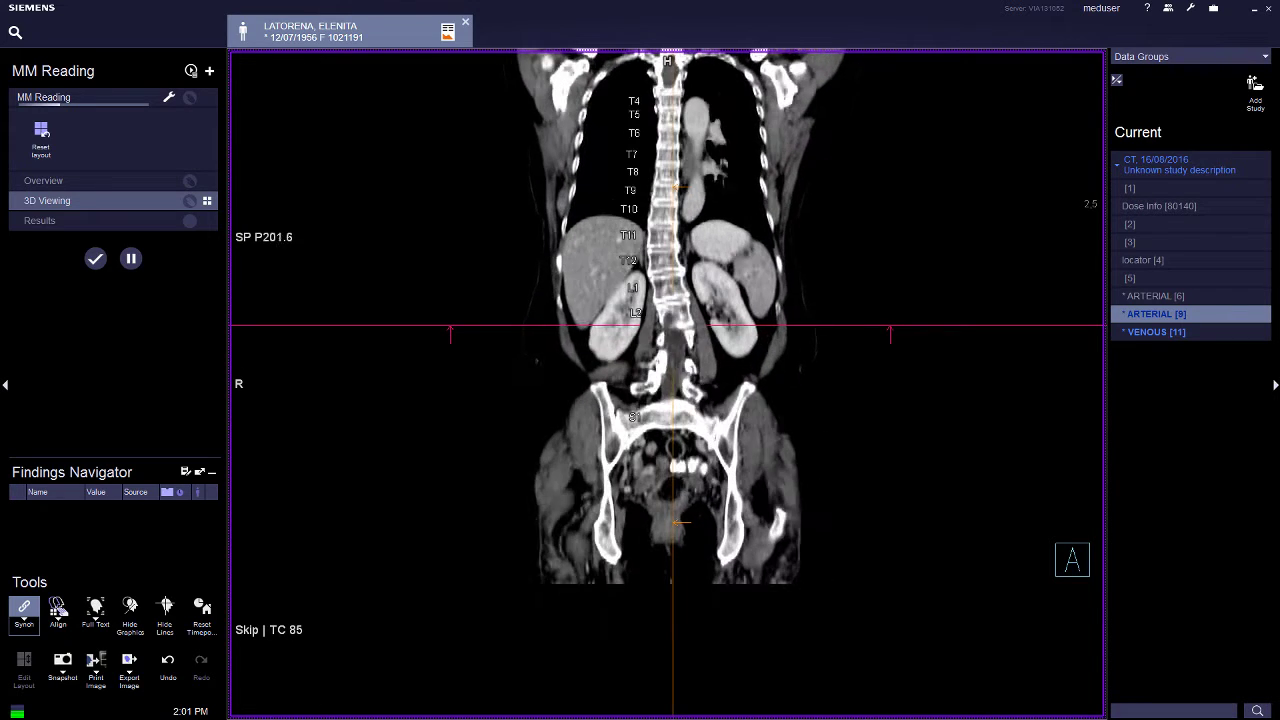
pyautogui.doubleClick(741, 407)
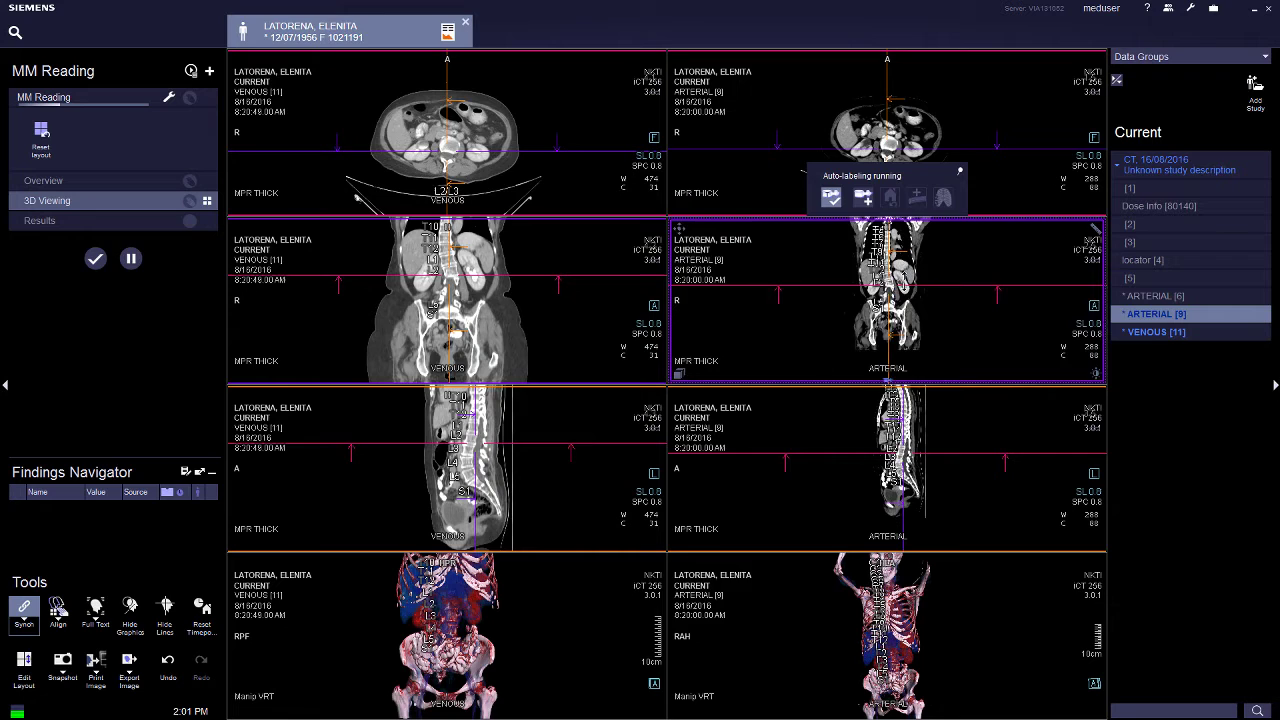
# - Maximize the arterial axial view and examine the slices around the kidneys at L1 and L2
pyautogui.click(963, 136)
pyautogui.doubleClick(968, 141)
pyautogui.scroll(10, 923, 251)
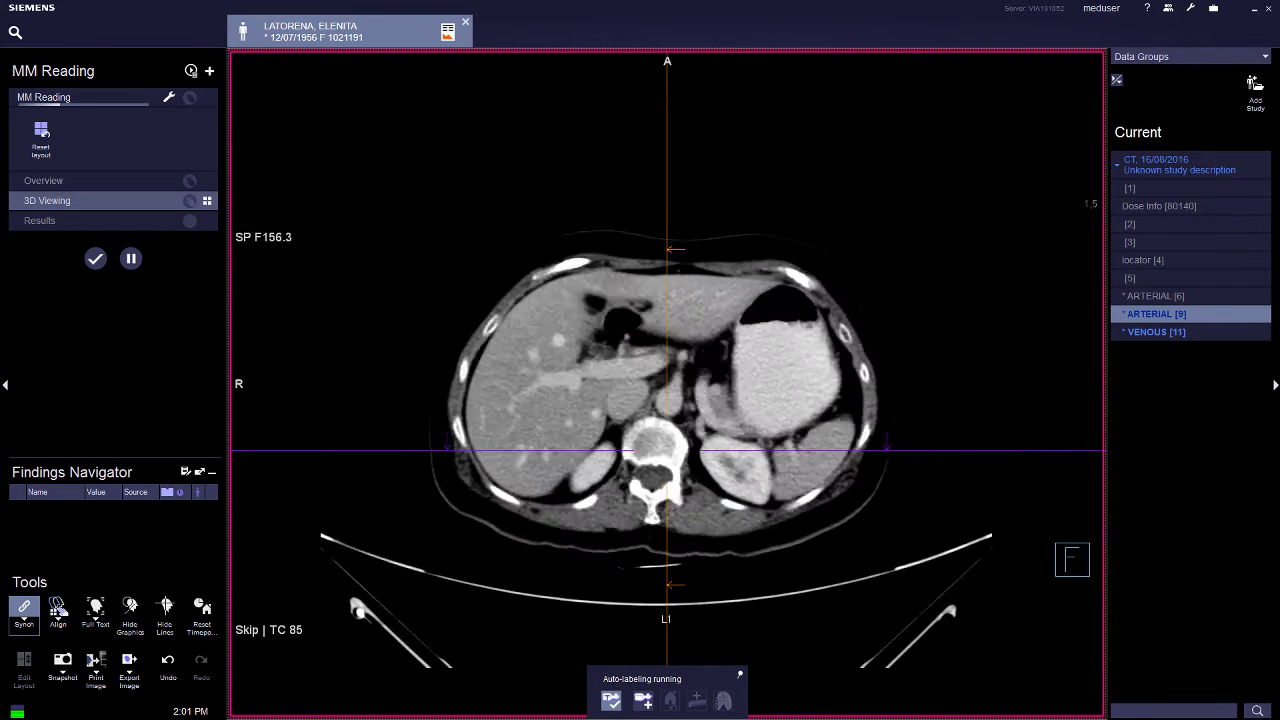
pyautogui.scroll(-7, 667, 395)
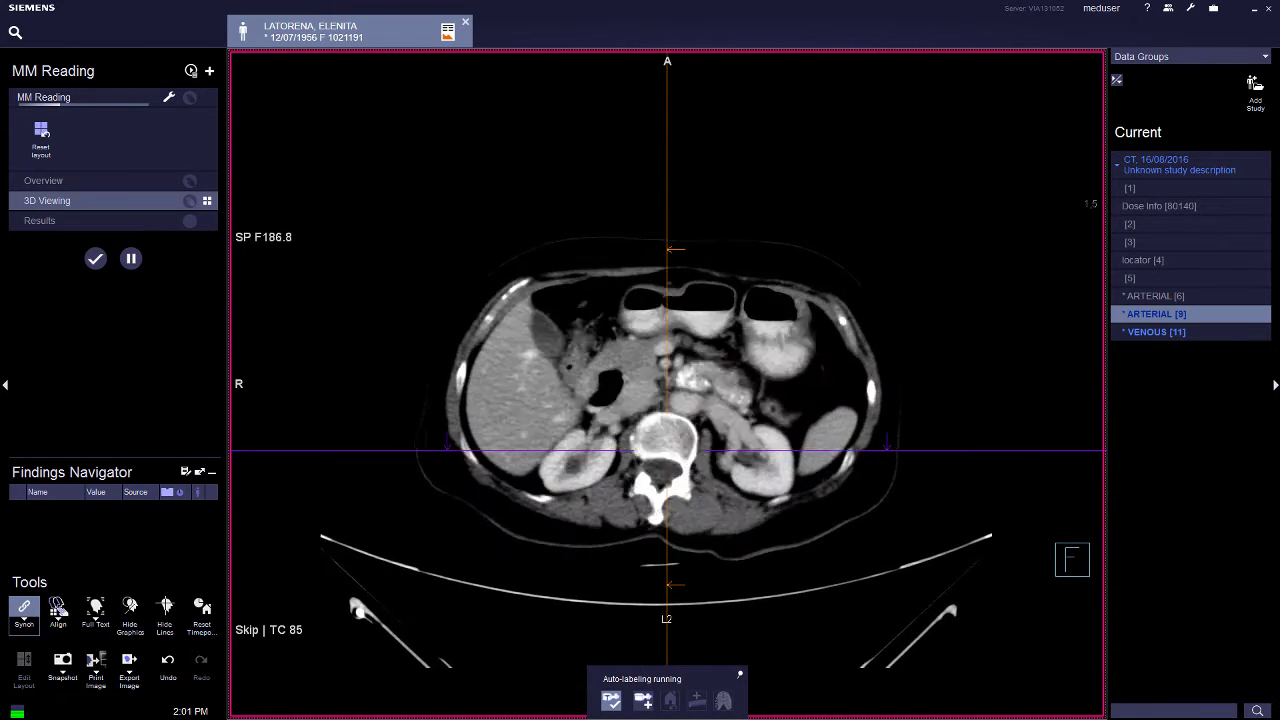
pyautogui.scroll(1, 667, 395)
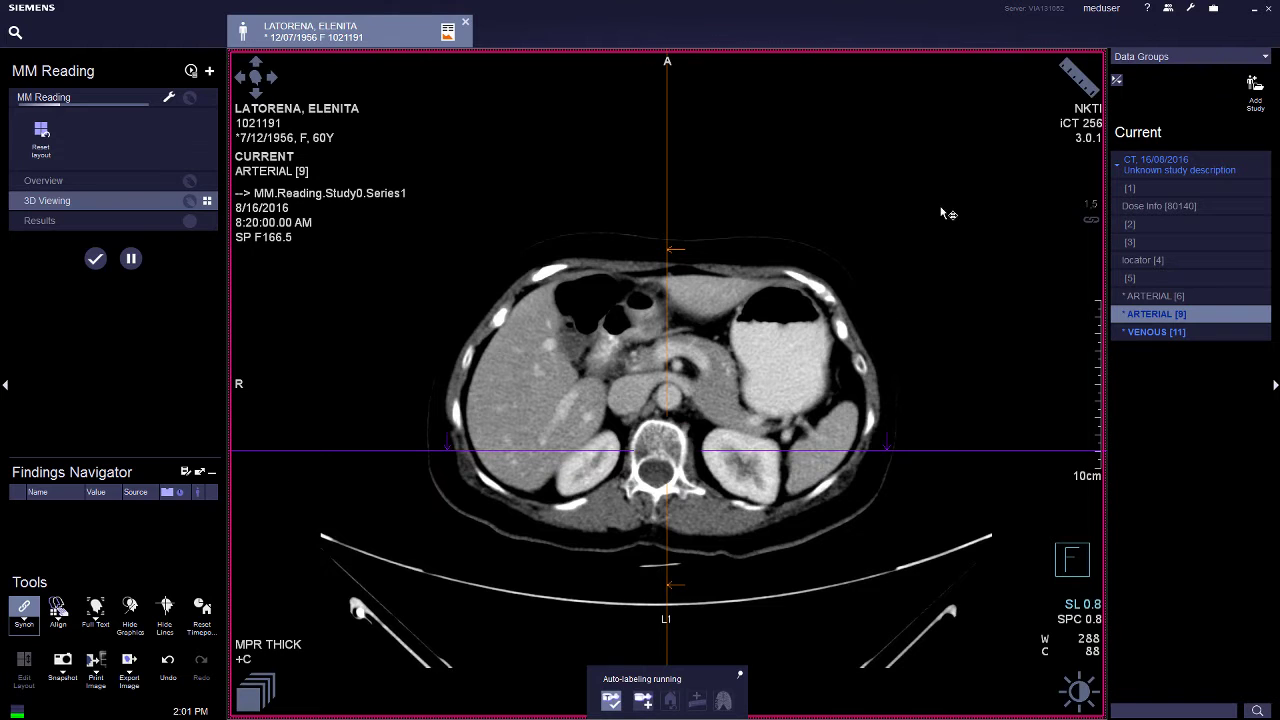
# - Start a freehand VOI in the arterial axial view and outline the left kidney's upper pole on slices F135.2 and F146.9
pyautogui.click(1078, 90)
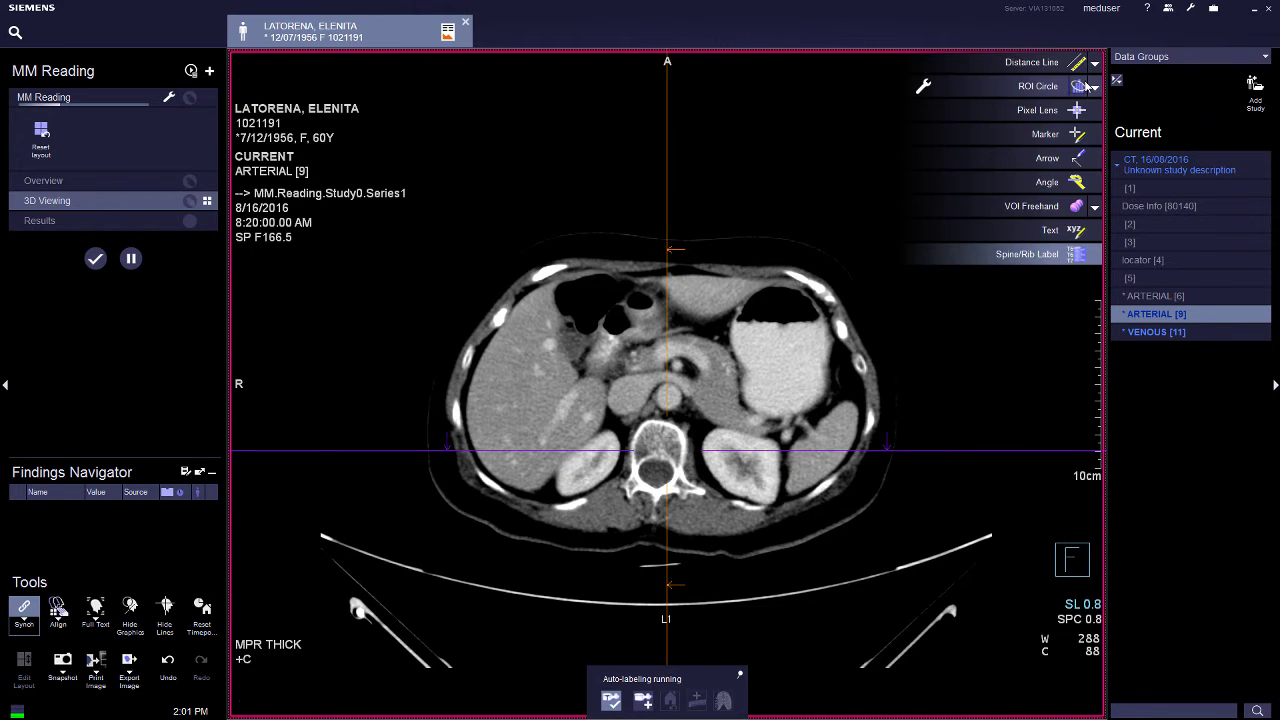
pyautogui.click(1040, 208)
pyautogui.scroll(10, 667, 395)
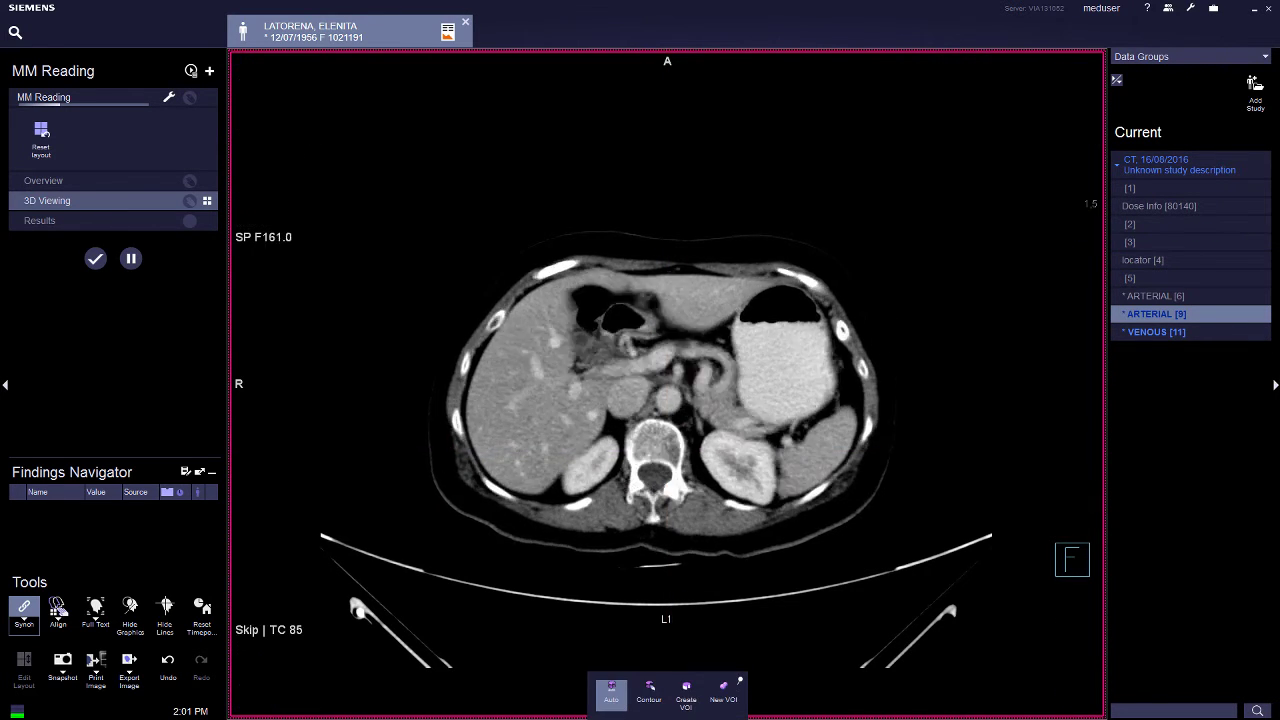
pyautogui.scroll(3, 667, 395)
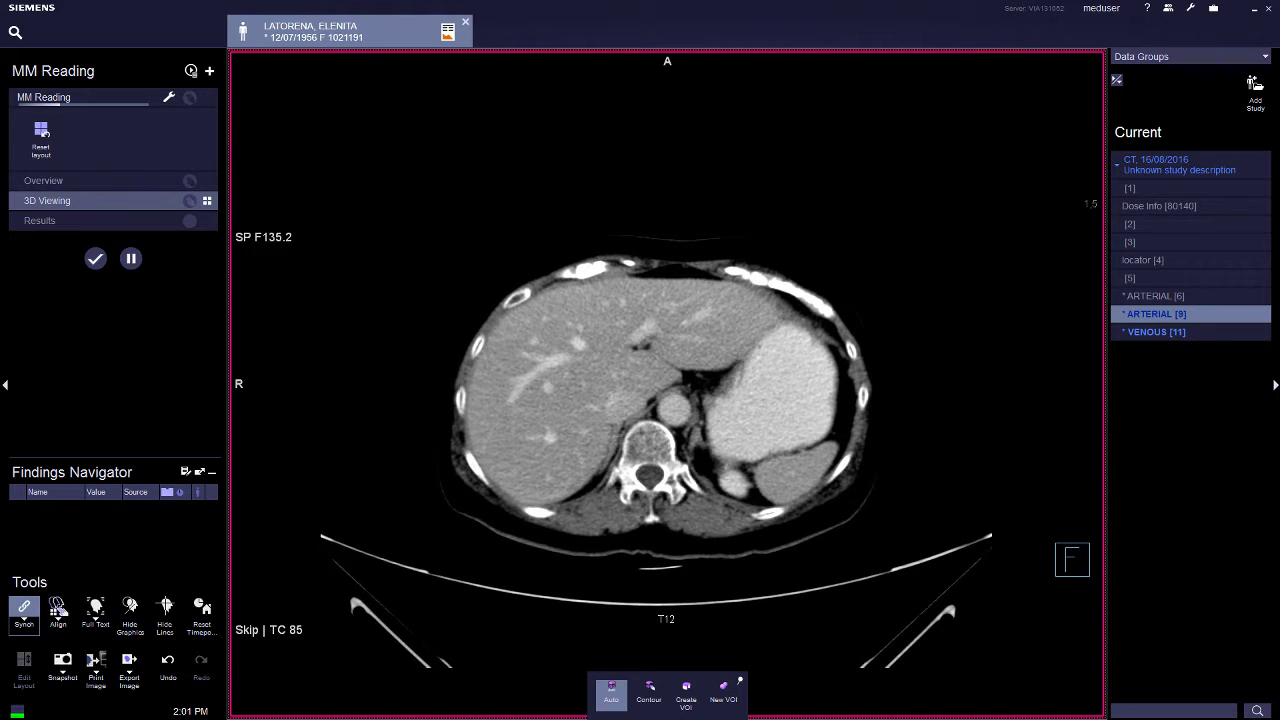
pyautogui.moveTo(745, 478); pyautogui.dragTo(719, 472)
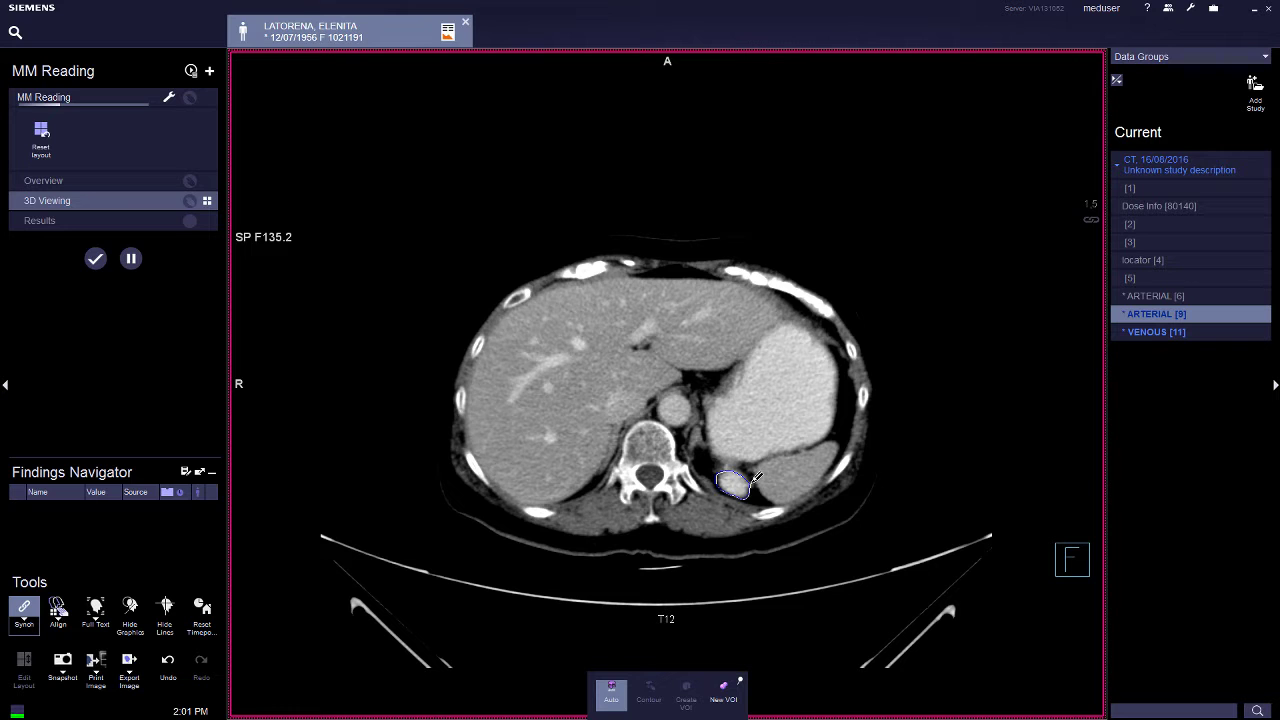
pyautogui.moveTo(752, 483)
pyautogui.mouseDown()
pyautogui.moveTo(760, 456)
pyautogui.moveTo(708, 449)
pyautogui.moveTo(704, 467)
pyautogui.moveTo(724, 489)
pyautogui.moveTo(765, 490)
pyautogui.mouseUp()
pyautogui.scroll(-6, 793, 471)
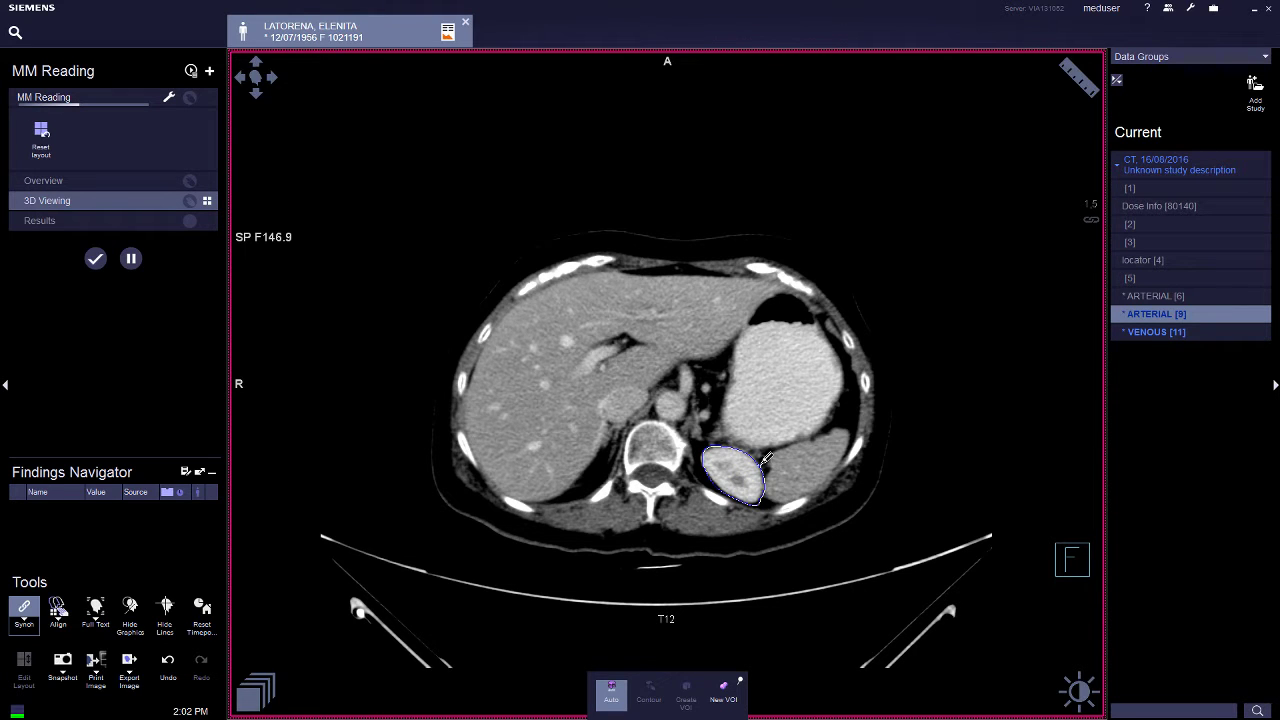
# - Outline the middle portion of the left kidney on axial slices F164.1 and F203.2 for the freehand VOI
pyautogui.scroll(-10, 792, 455)
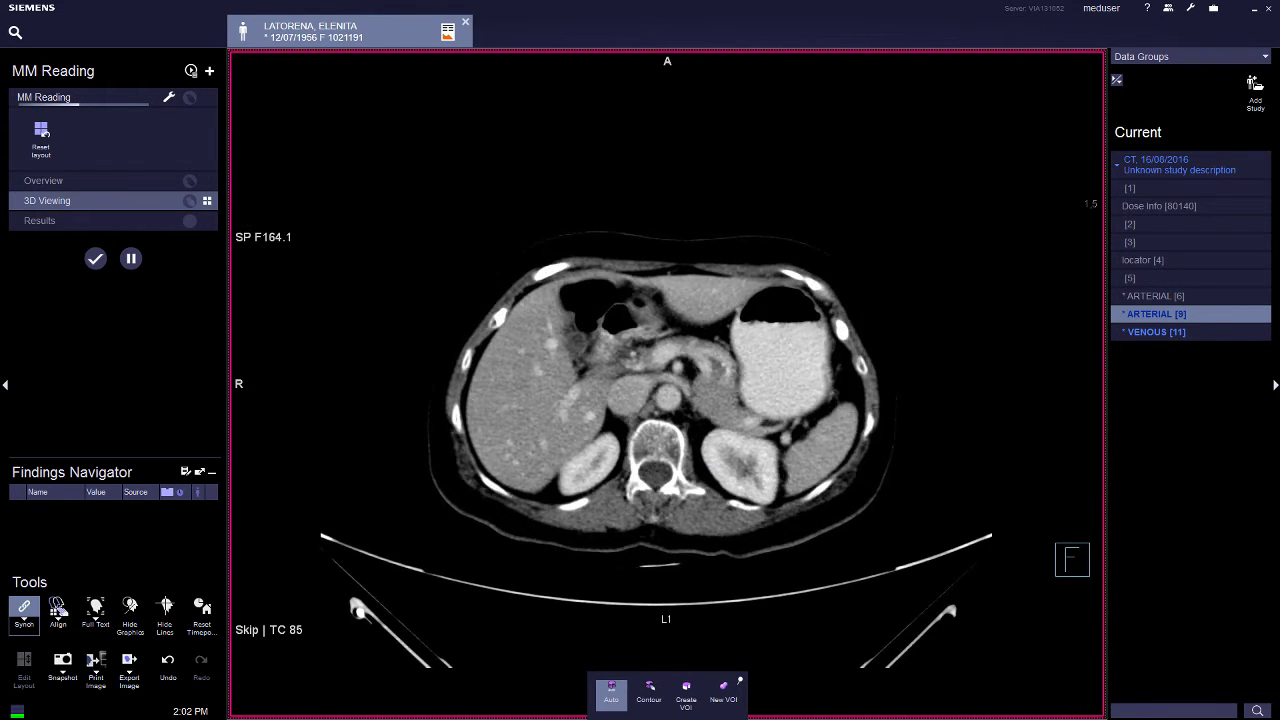
pyautogui.moveTo(716, 426)
pyautogui.mouseDown()
pyautogui.moveTo(704, 450)
pyautogui.moveTo(716, 477)
pyautogui.moveTo(772, 497)
pyautogui.moveTo(783, 446)
pyautogui.moveTo(765, 425)
pyautogui.moveTo(784, 436)
pyautogui.moveTo(792, 487)
pyautogui.moveTo(760, 489)
pyautogui.moveTo(718, 455)
pyautogui.moveTo(752, 428)
pyautogui.moveTo(730, 455)
pyautogui.moveTo(748, 482)
pyautogui.moveTo(778, 487)
pyautogui.moveTo(806, 474)
pyautogui.moveTo(815, 445)
pyautogui.moveTo(787, 425)
pyautogui.mouseUp()
pyautogui.scroll(-10, 818, 430)
pyautogui.scroll(-20, 746, 487)
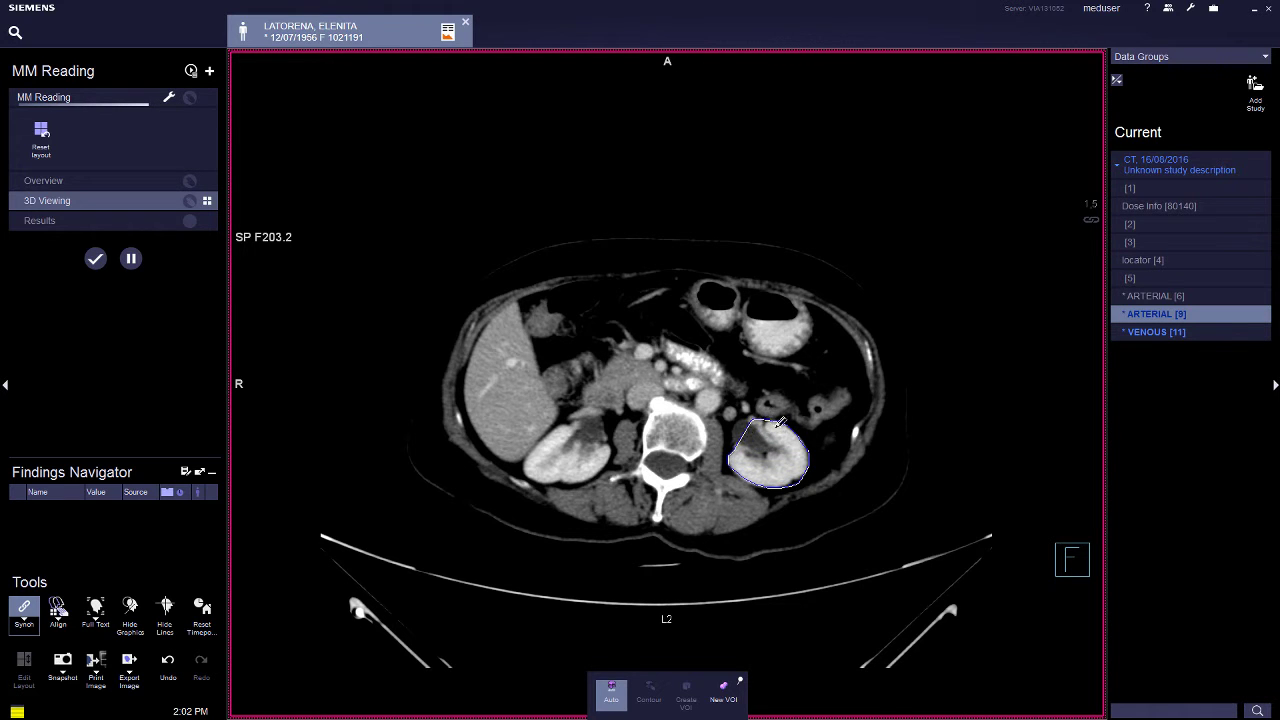
# - Outline the left kidney's lower pole on axial slices F236.0 and F250.1, and create the VOI from the contours
pyautogui.scroll(-20, 810, 431)
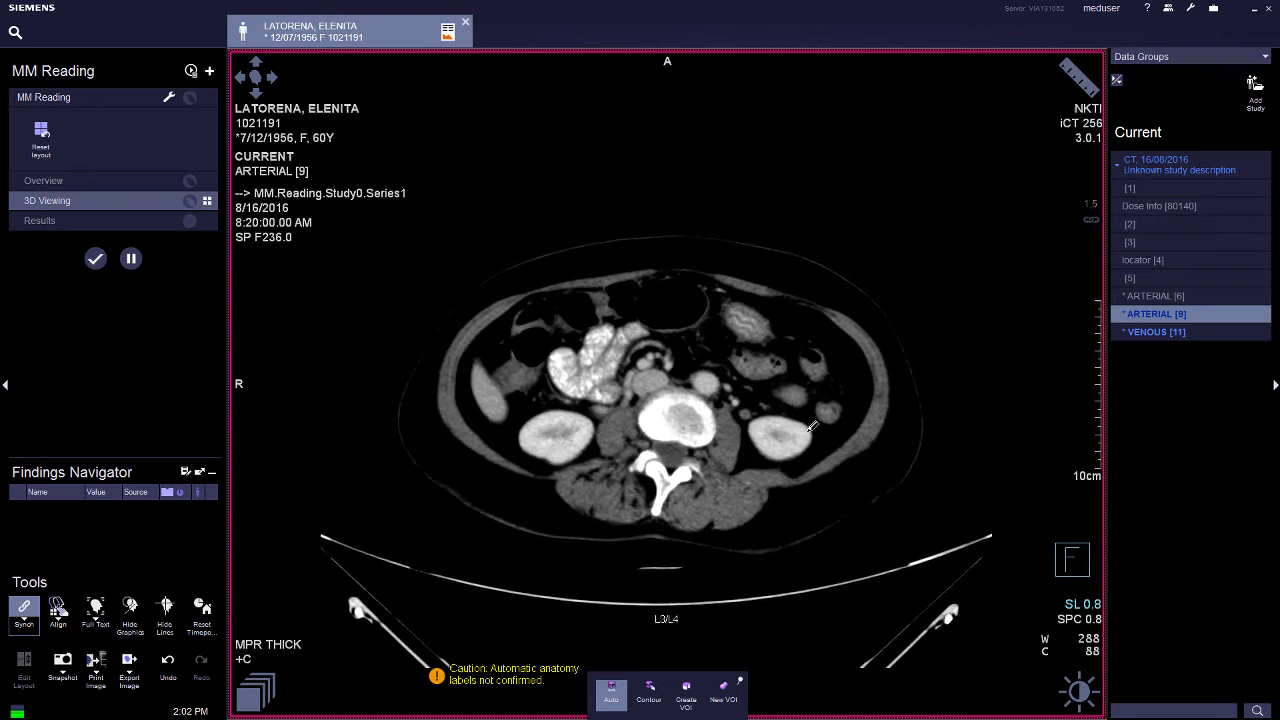
pyautogui.moveTo(796, 411)
pyautogui.mouseDown()
pyautogui.moveTo(750, 435)
pyautogui.moveTo(800, 458)
pyautogui.moveTo(820, 438)
pyautogui.moveTo(811, 413)
pyautogui.mouseUp()
pyautogui.scroll(-4, 811, 413)
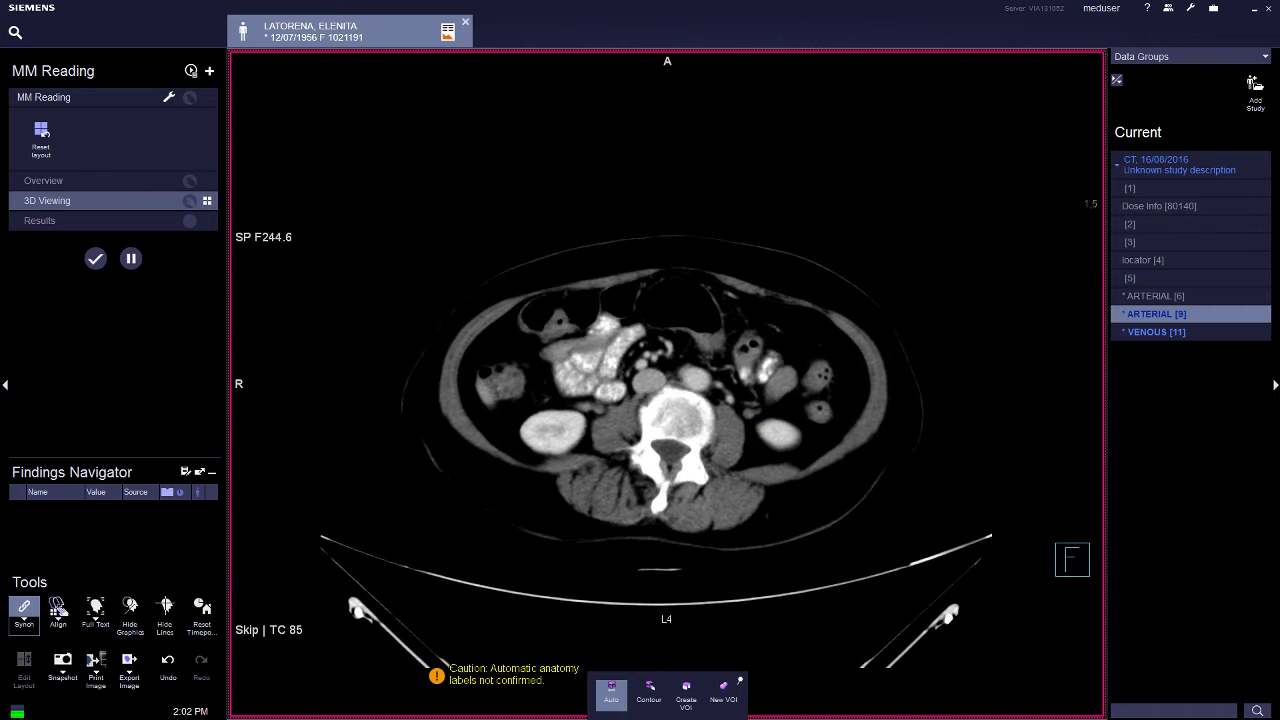
pyautogui.scroll(-1, 831, 420)
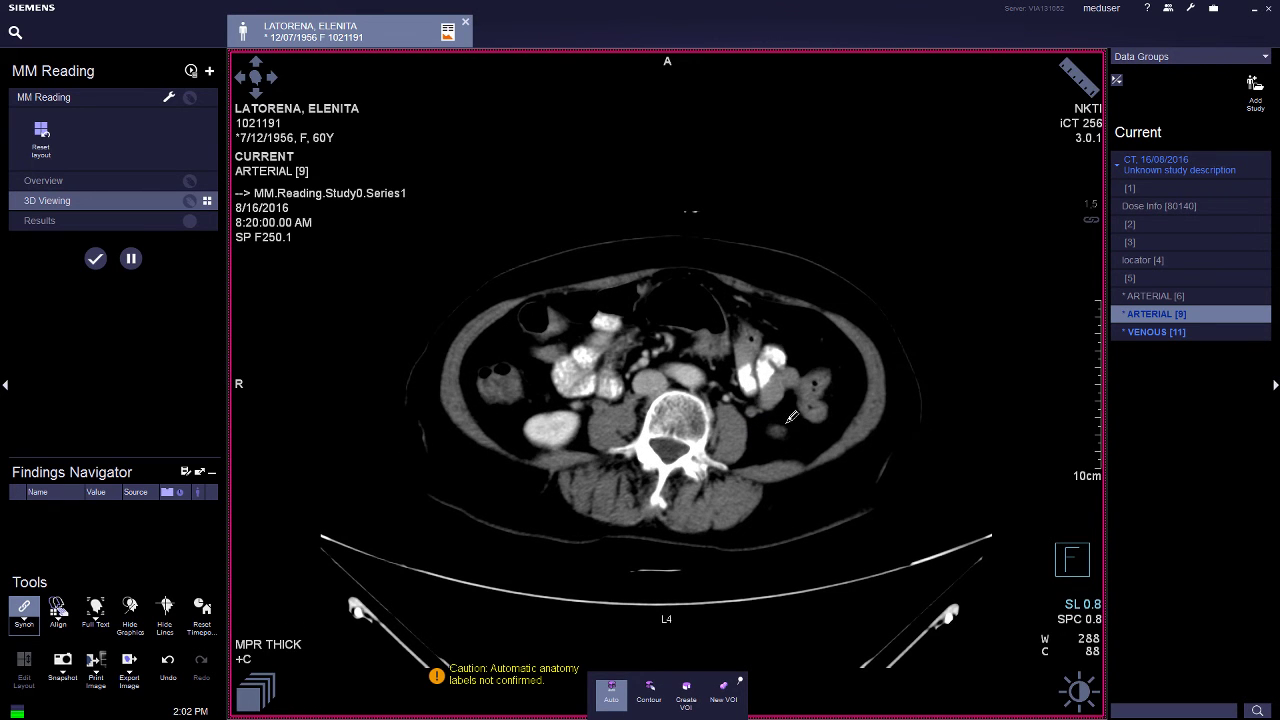
pyautogui.moveTo(784, 424); pyautogui.dragTo(789, 431)
pyautogui.click(685, 693)
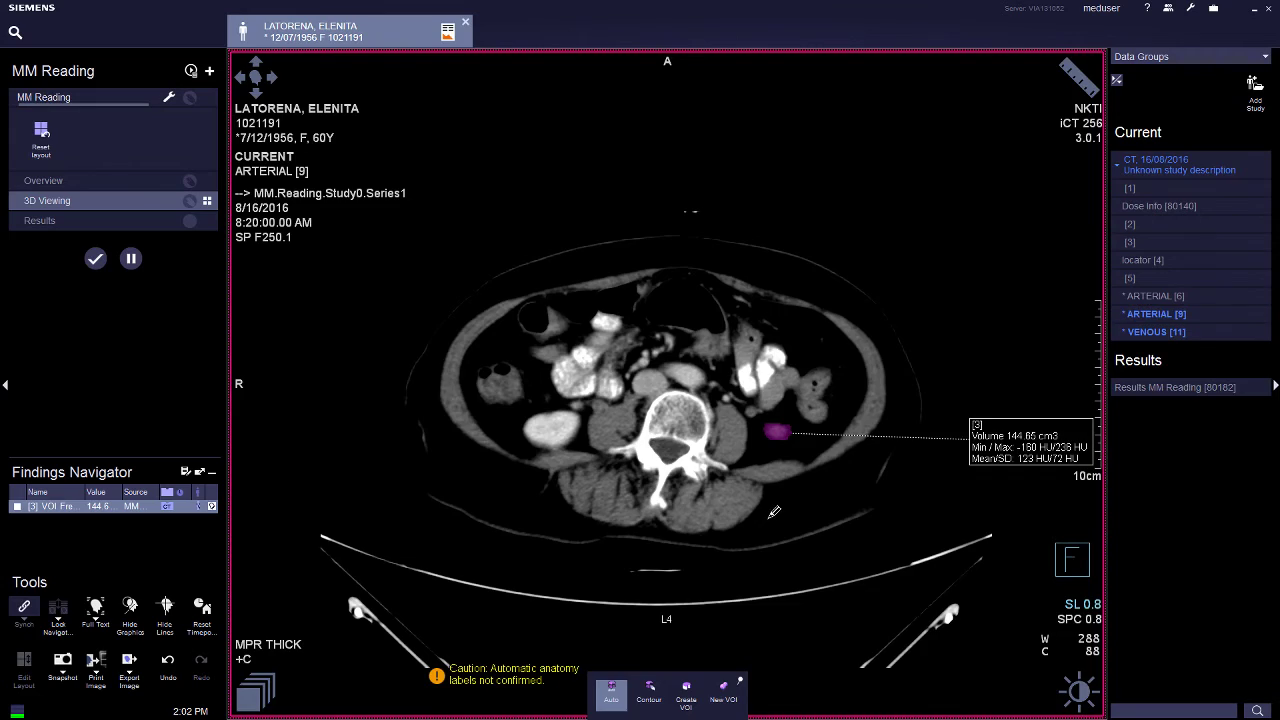
# - Check the left kidney VOI in the maximized arterial coronal view, move its measurement label beside the kidney, and restore the comparison layout
pyautogui.doubleClick(866, 323)
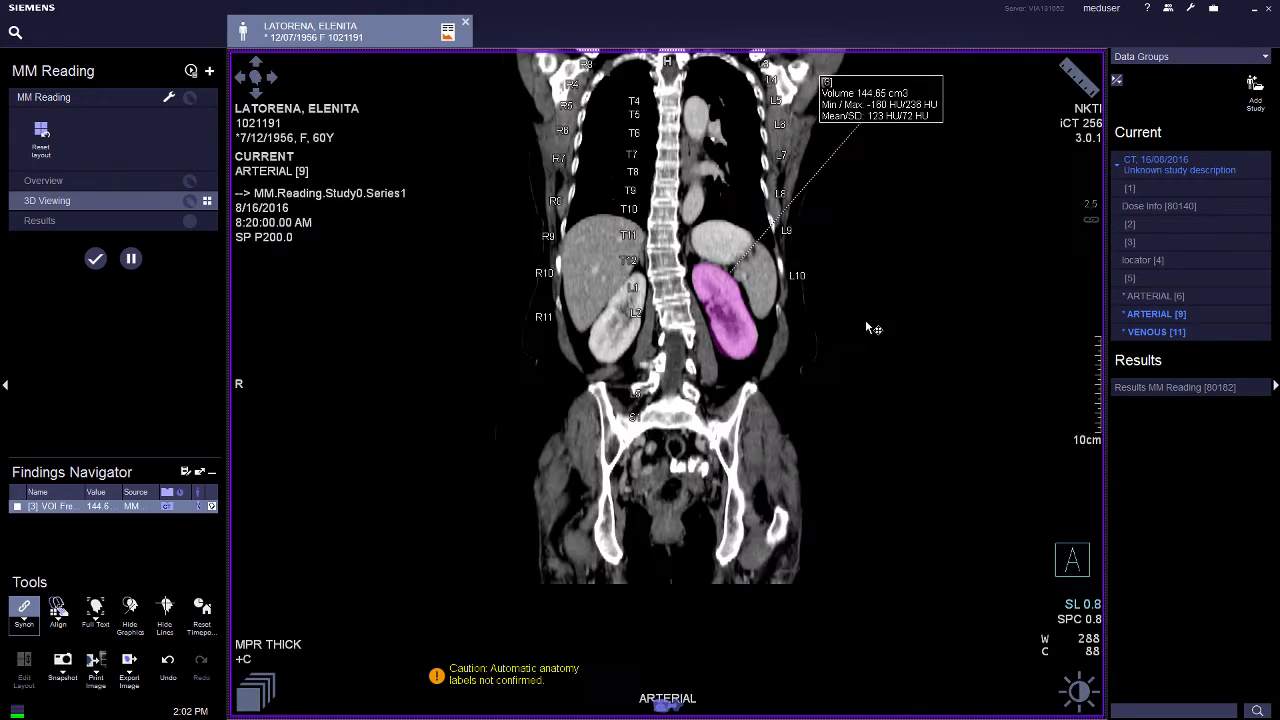
pyautogui.moveTo(851, 319); pyautogui.dragTo(851, 280)
pyautogui.scroll(-7, 856, 318)
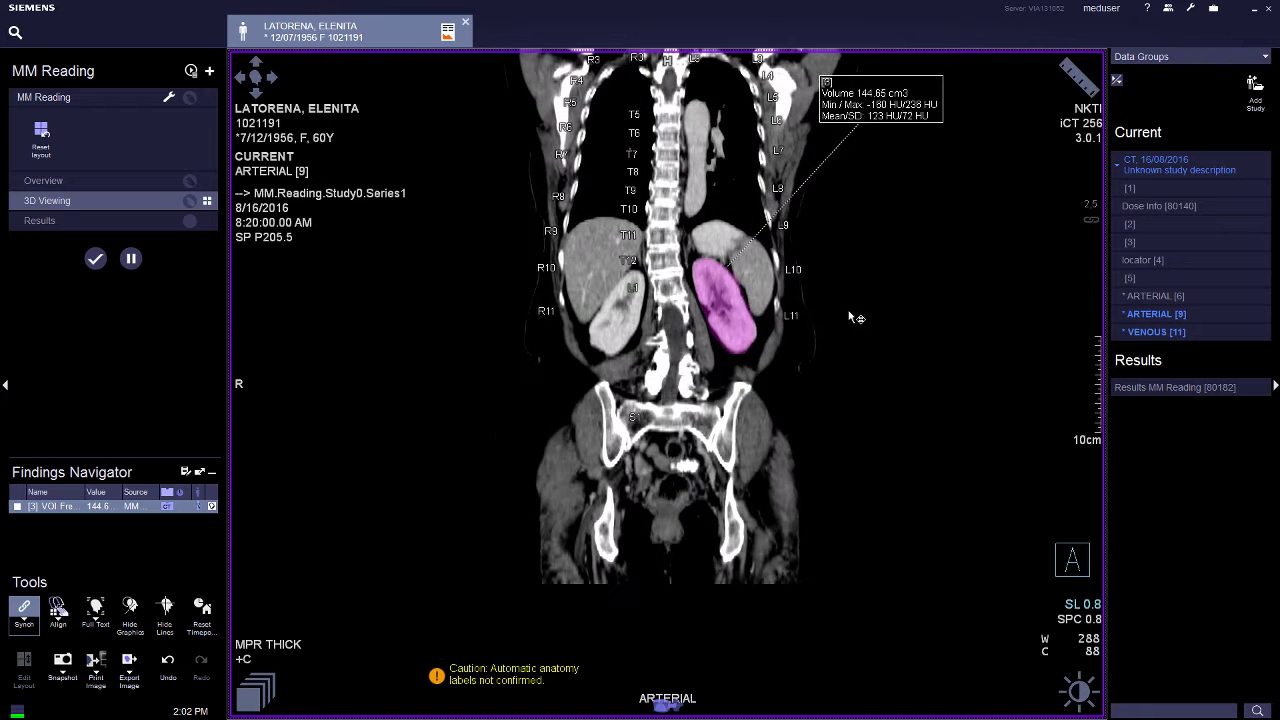
pyautogui.moveTo(903, 117); pyautogui.dragTo(1015, 512)
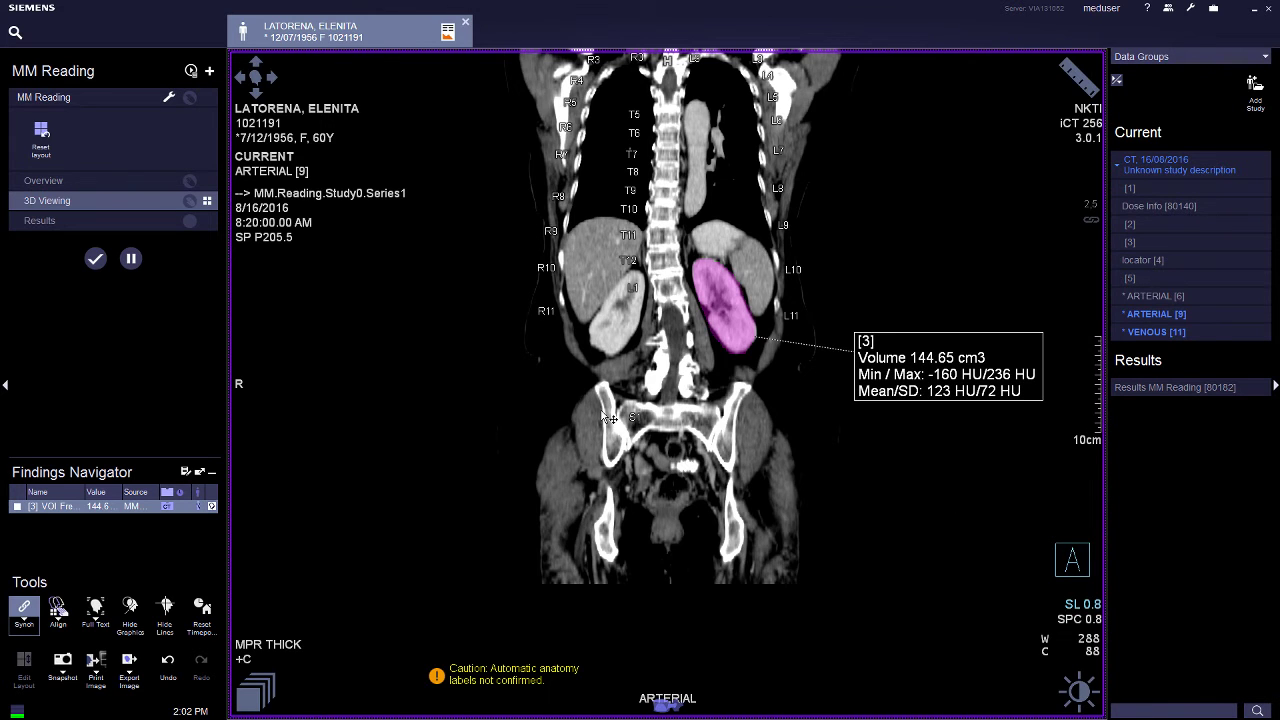
pyautogui.doubleClick(755, 475)
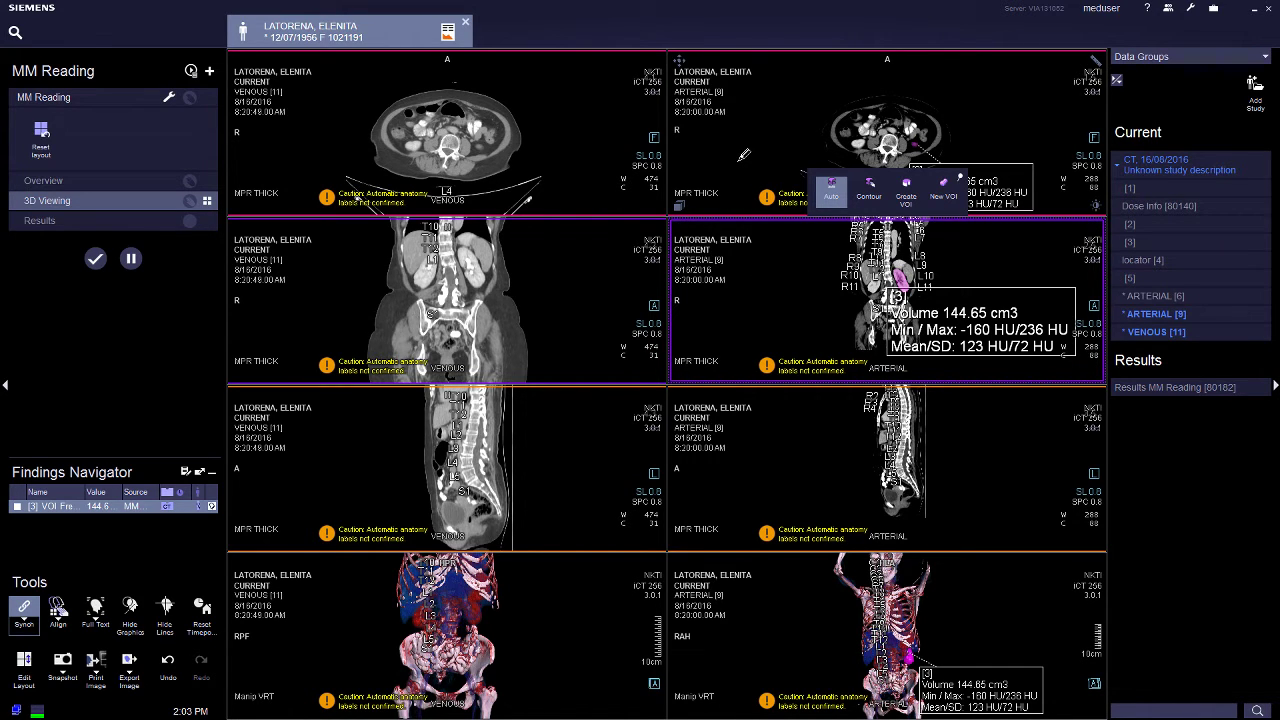
pyautogui.press('Escape')
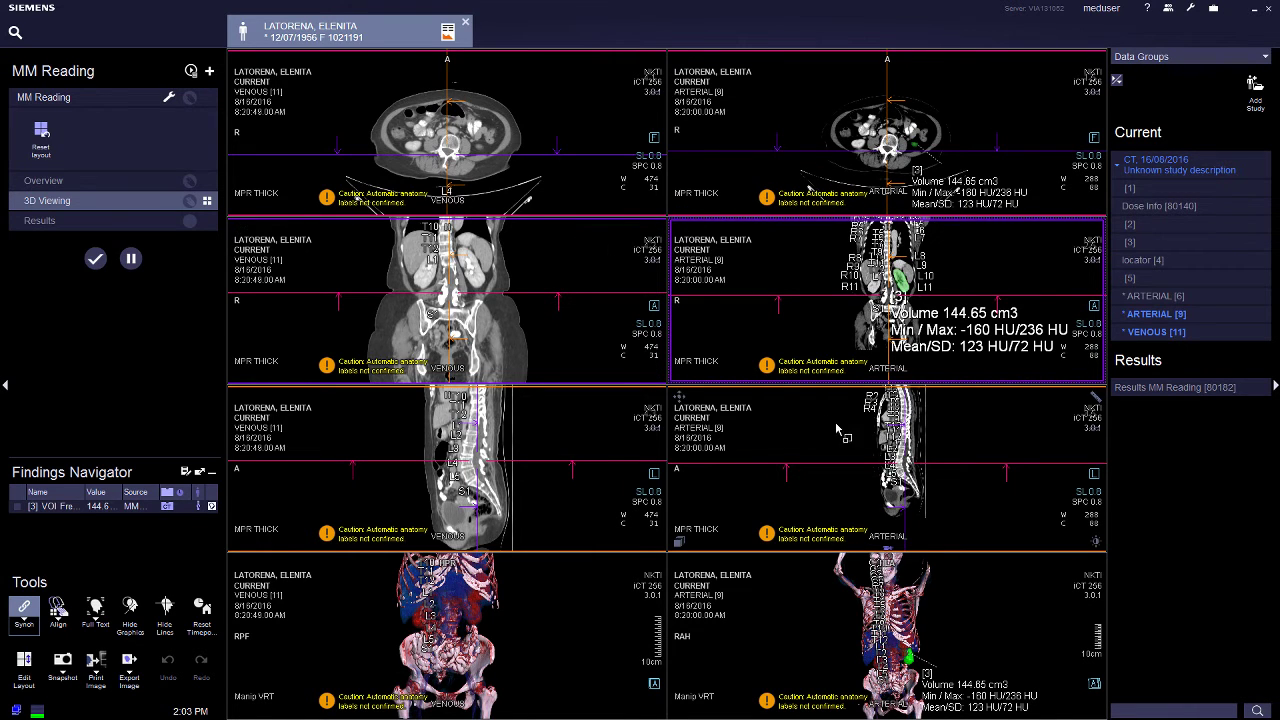
# - Maximize the arterial axial view and examine the kidney VOI and the rib and spine labels up to the upper chest
pyautogui.doubleClick(828, 148)
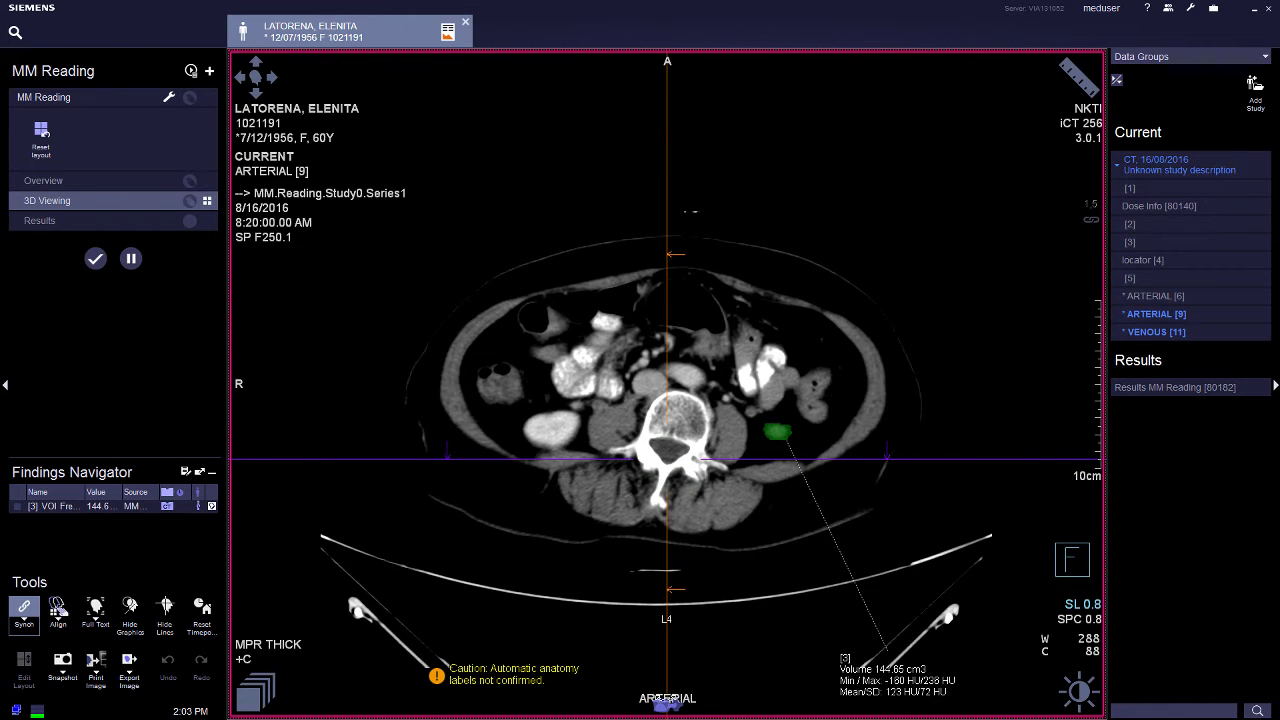
pyautogui.scroll(10, 666, 704)
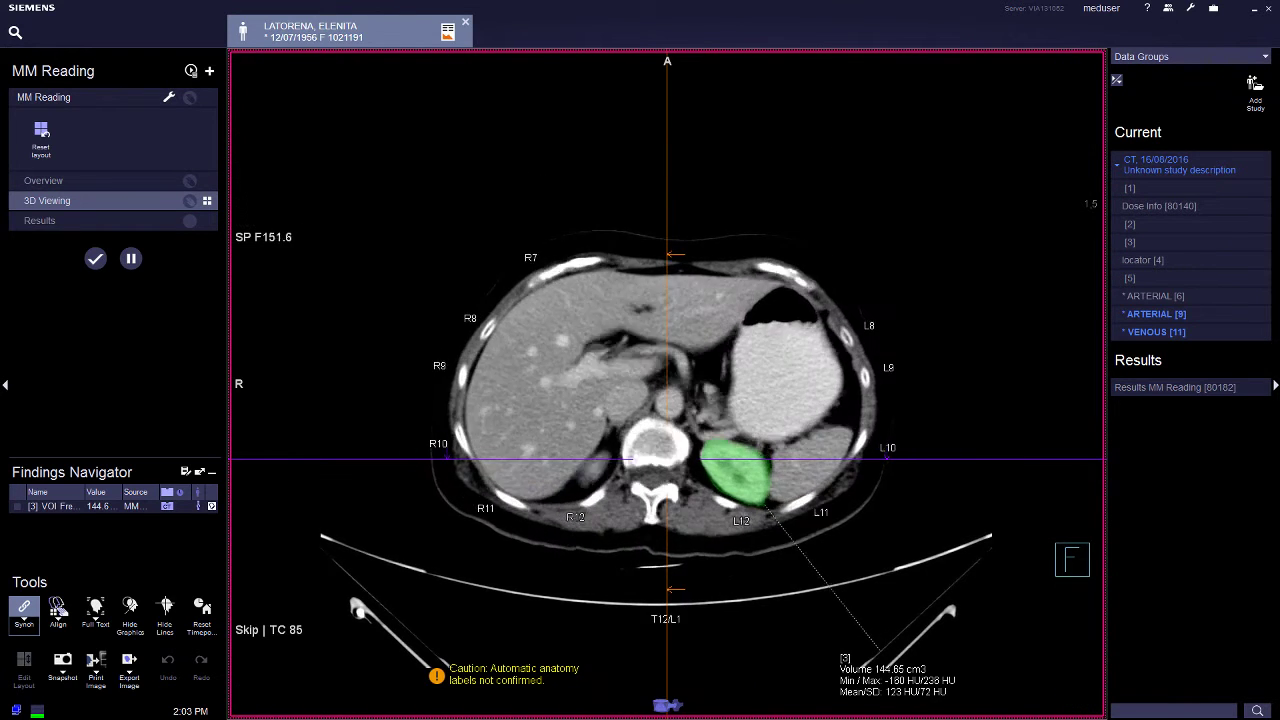
pyautogui.scroll(4, 666, 704)
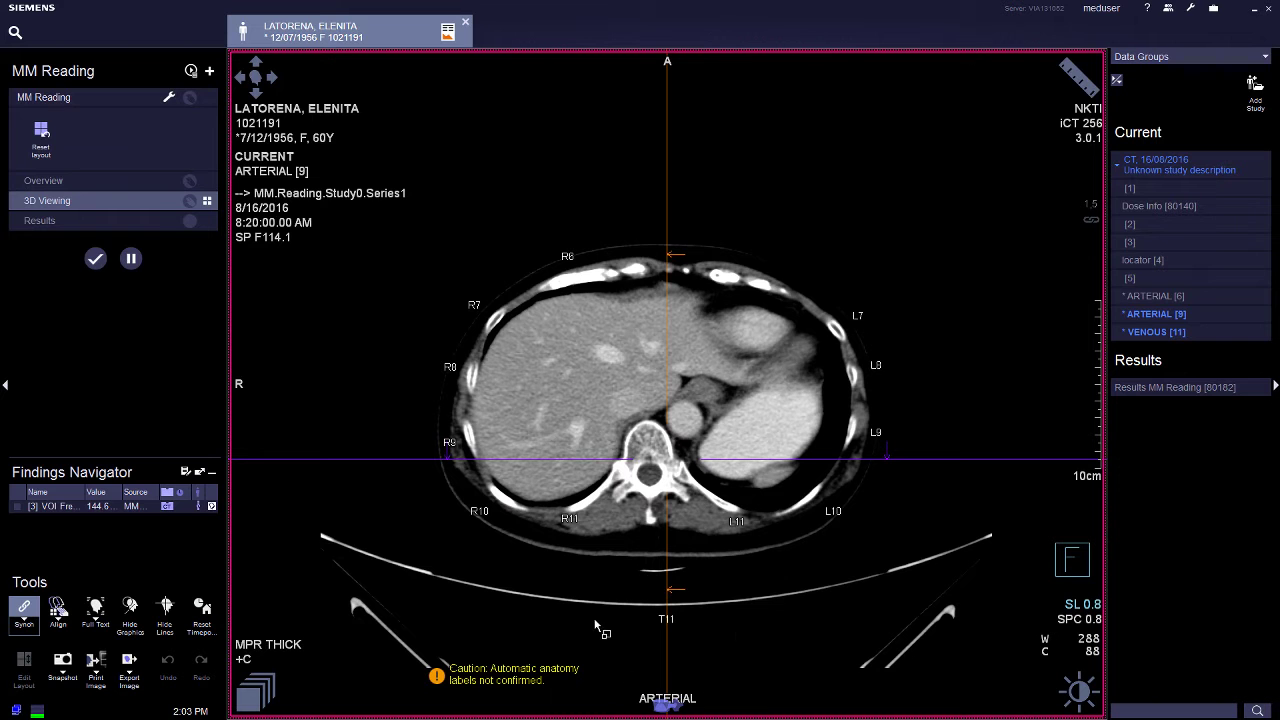
pyautogui.scroll(8, 482, 534)
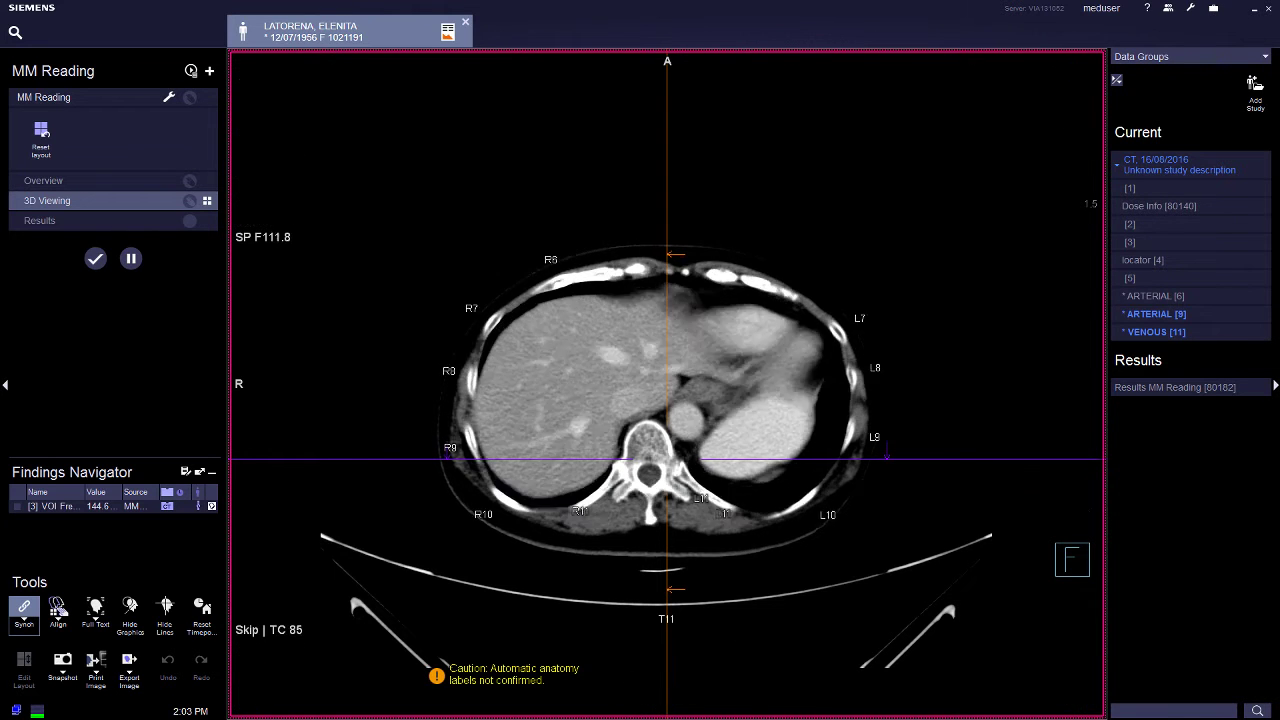
pyautogui.scroll(8, 737, 572)
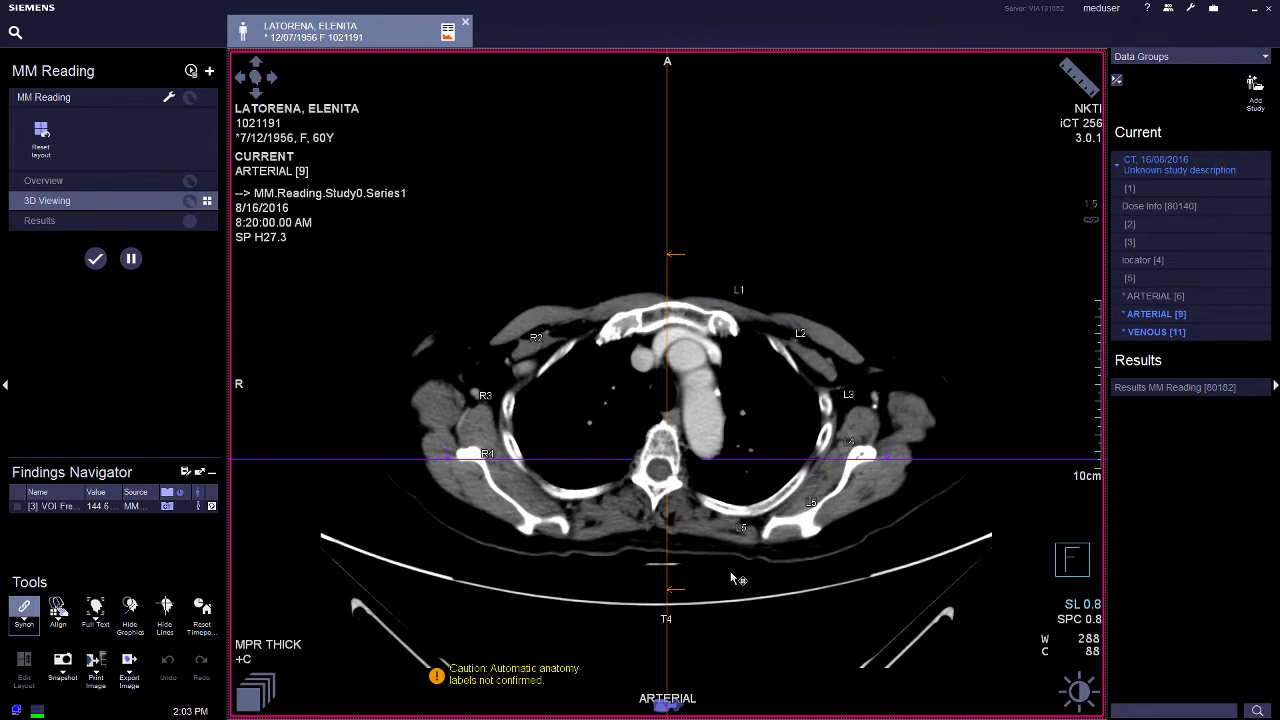
# - Examine the left kidney VOI and the spine and rib labels on arterial axial slices from the upper chest to the pelvis
pyautogui.scroll(5, 731, 577)
pyautogui.scroll(-8, 731, 577)
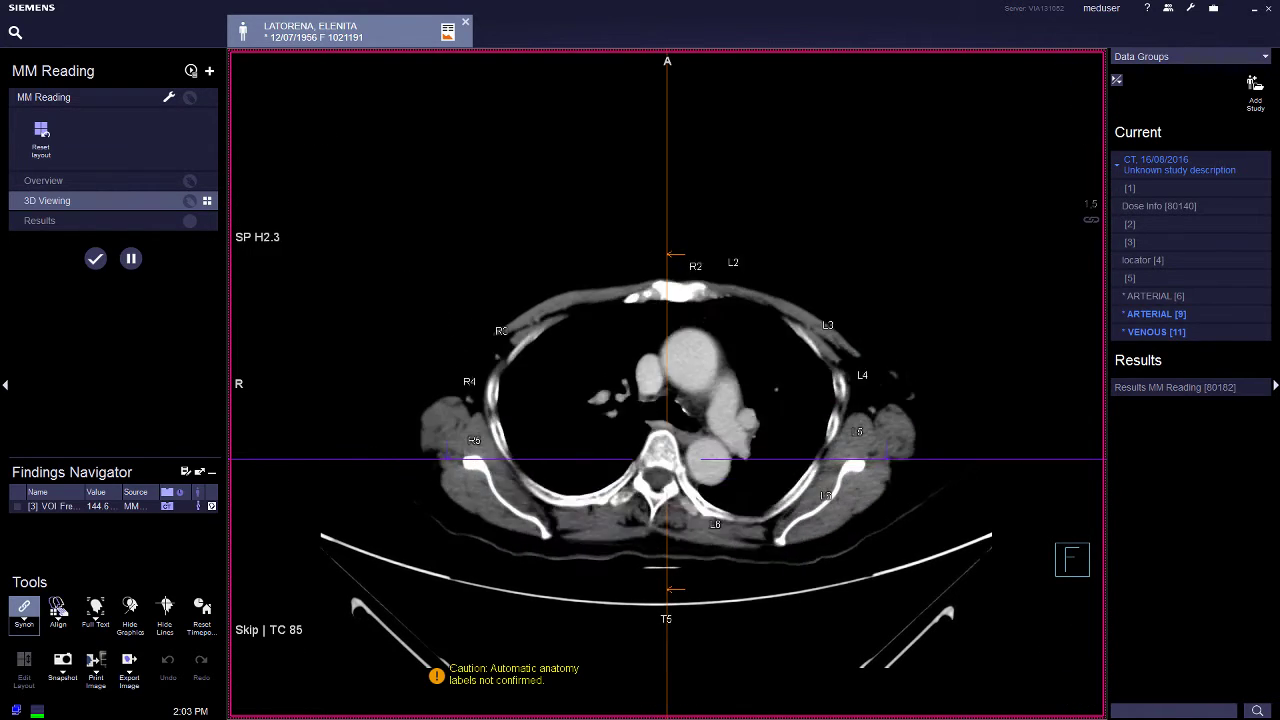
pyautogui.scroll(-15, 667, 410)
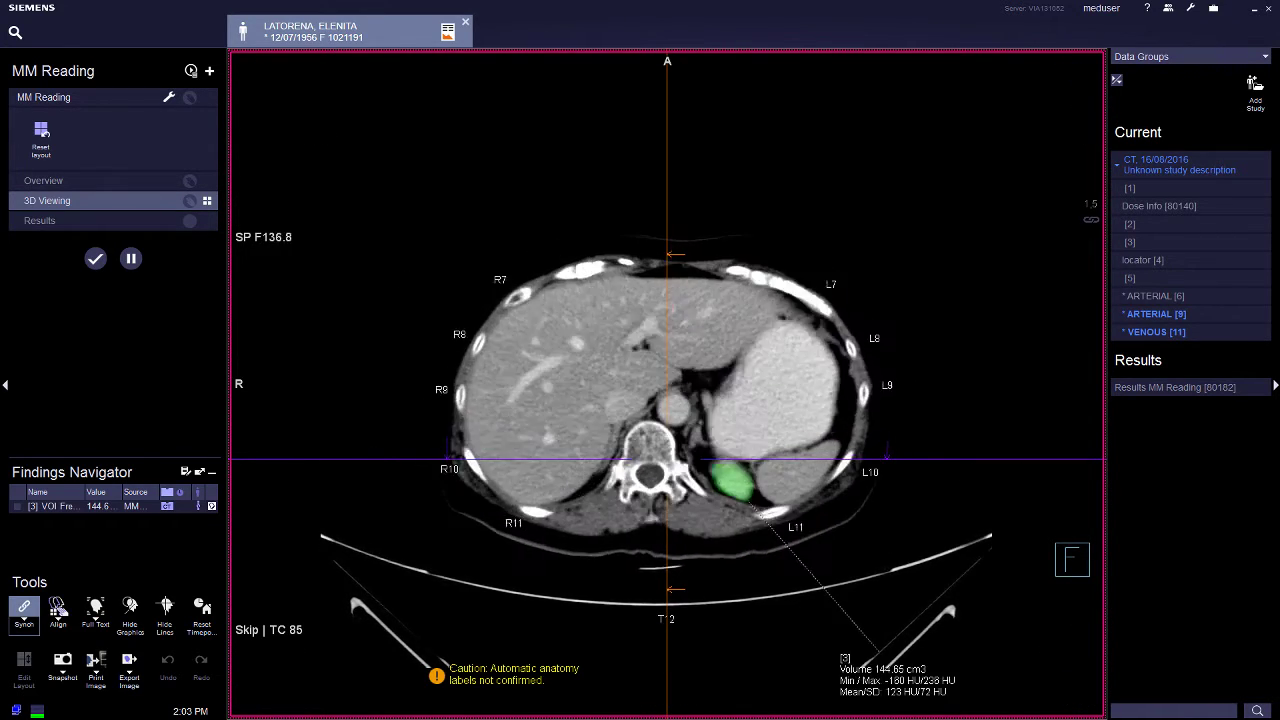
pyautogui.scroll(-15, 667, 400)
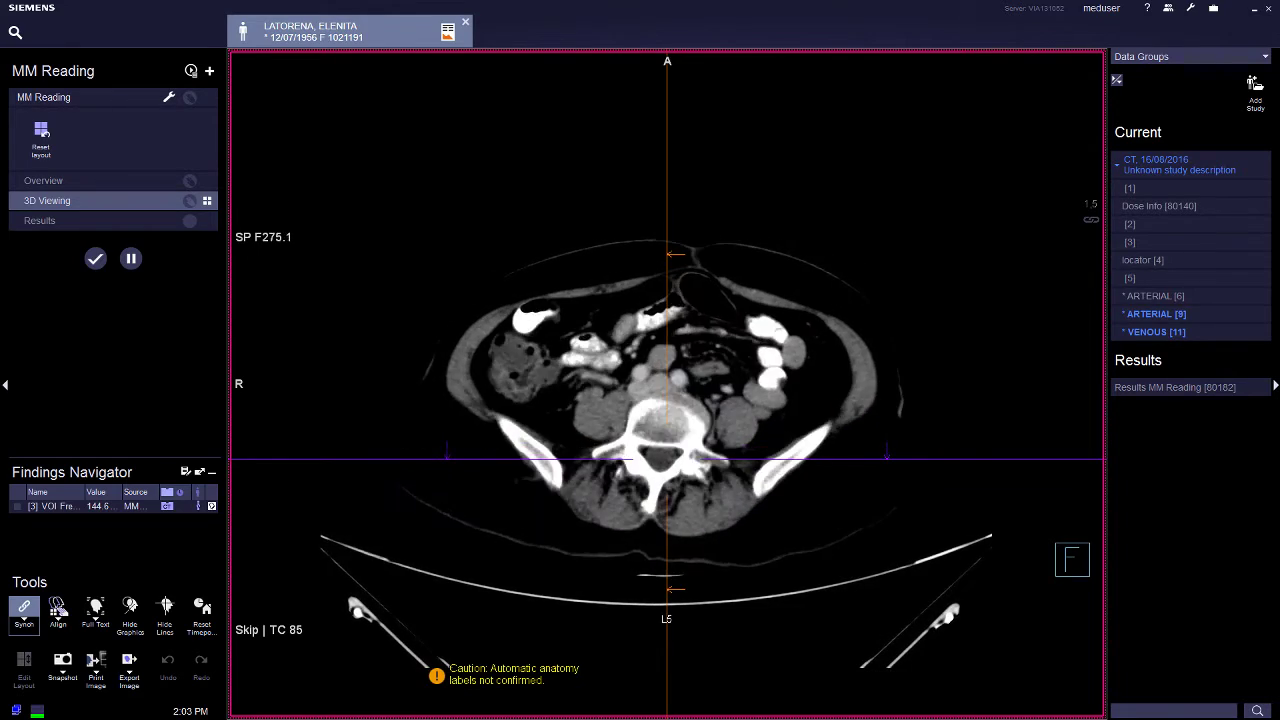
pyautogui.scroll(10, 667, 400)
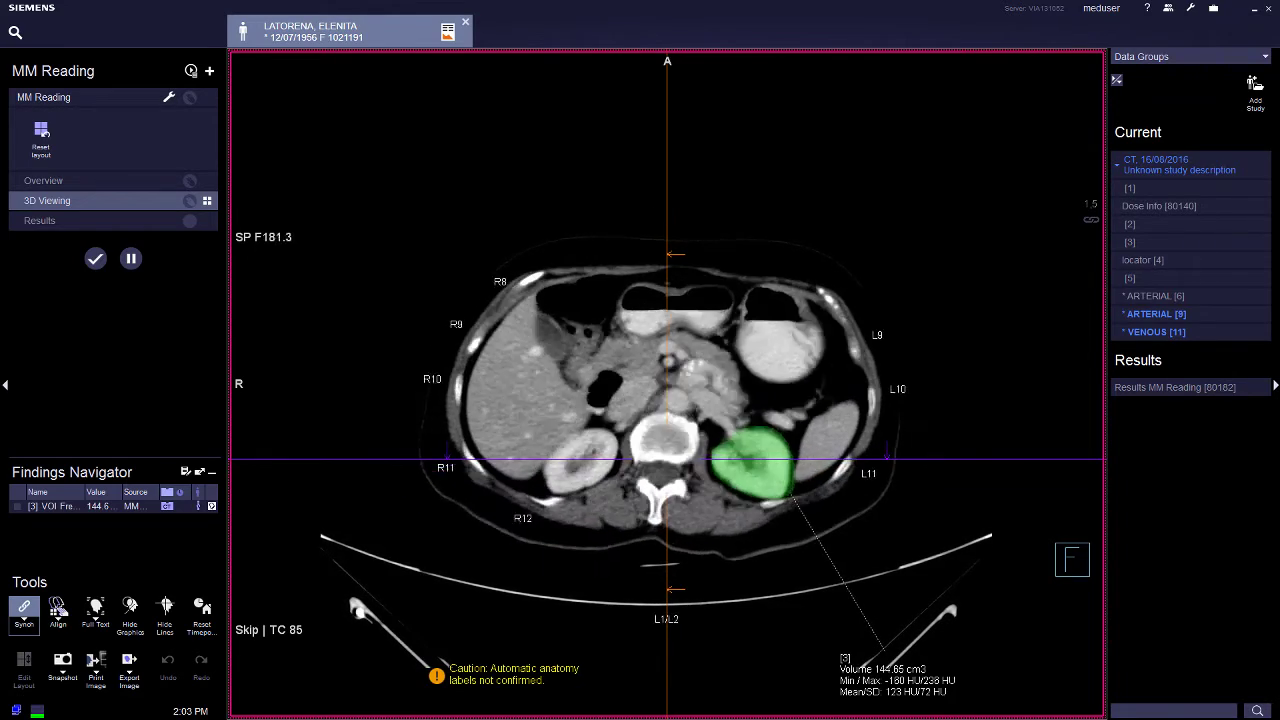
pyautogui.scroll(6, 667, 400)
pyautogui.scroll(-3, 667, 400)
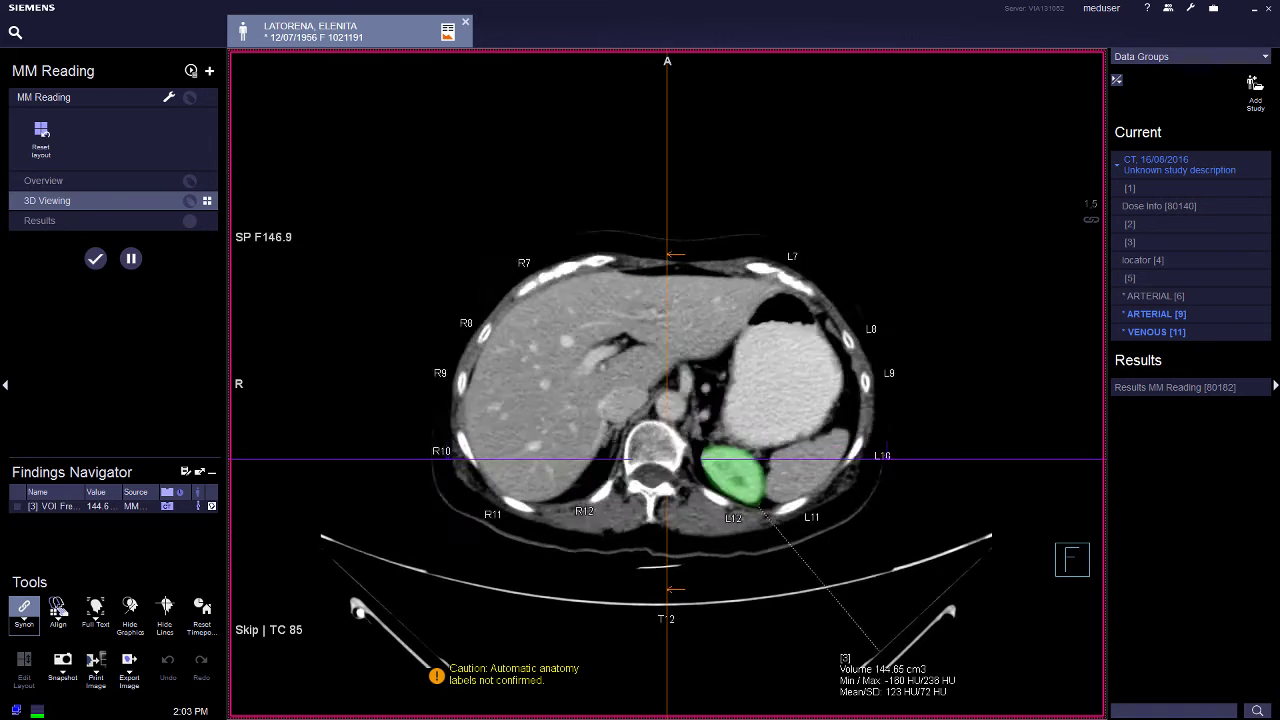
pyautogui.scroll(-3, 703, 552)
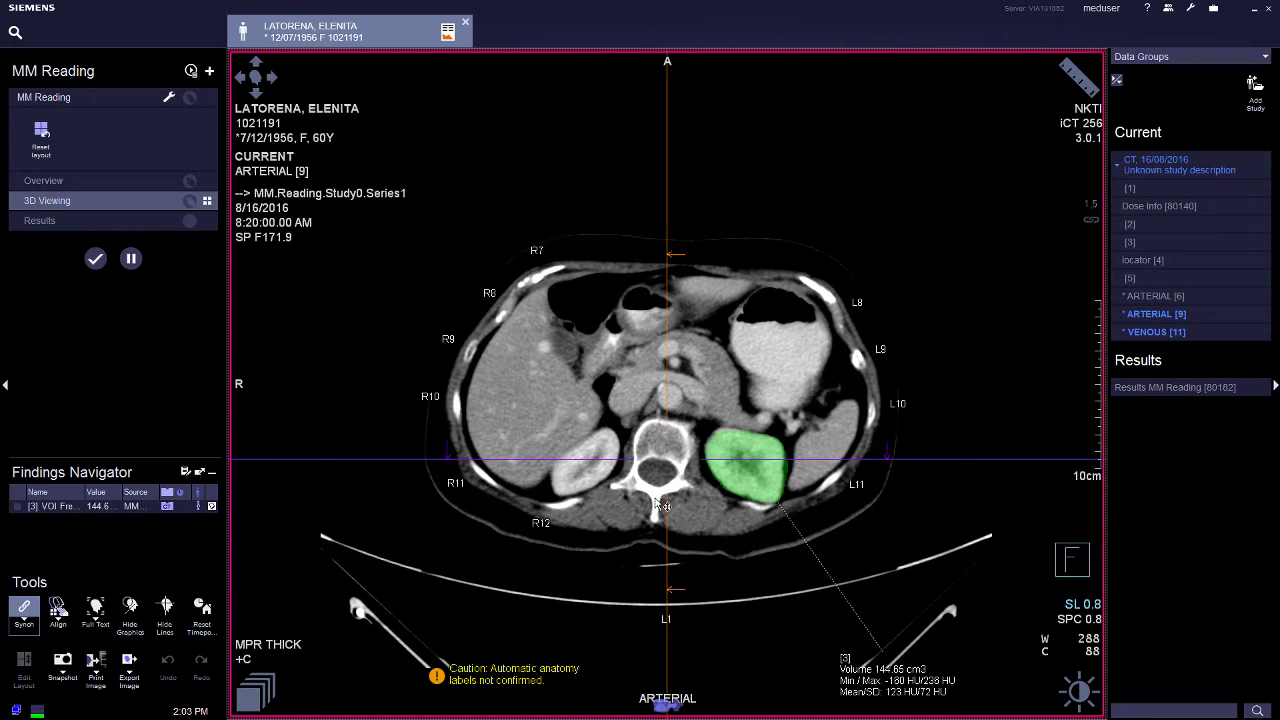
pyautogui.scroll(1, 607, 555)
# - Hide the spine and rib labels and reposition the reference lines toward the right kidney in the maximized arterial axial view
pyautogui.moveTo(664, 712)
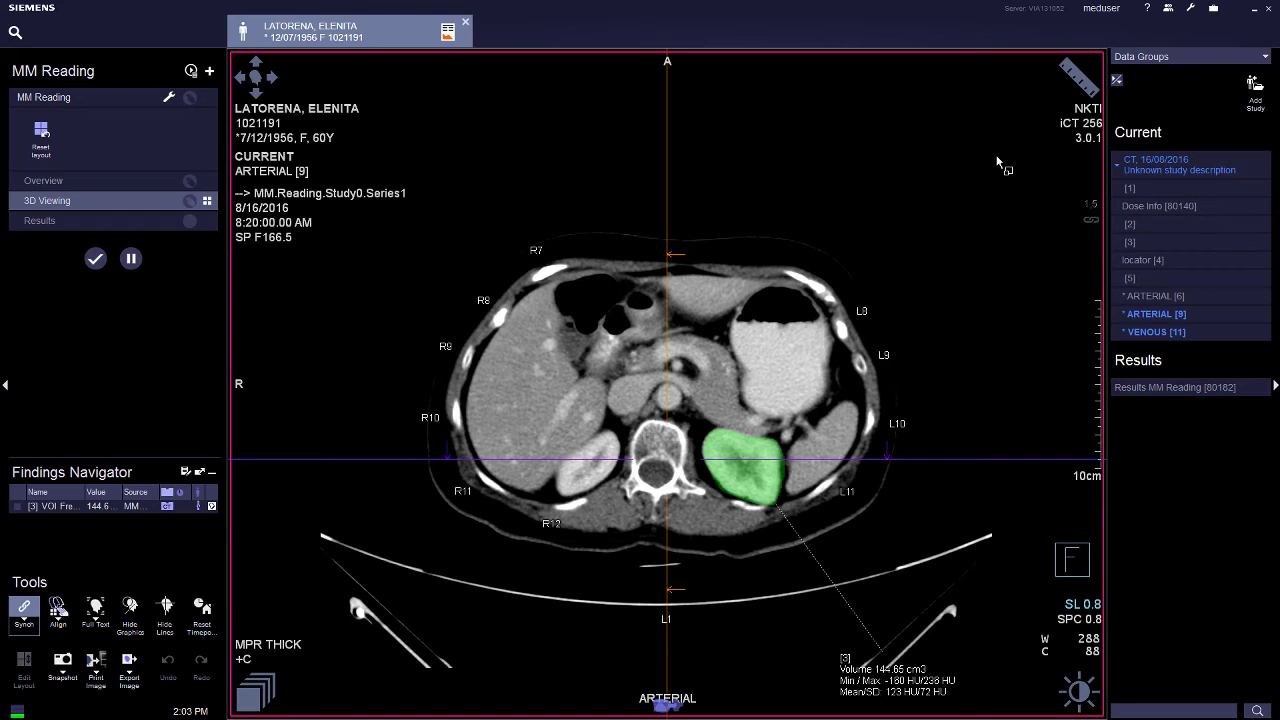
pyautogui.click(1072, 90)
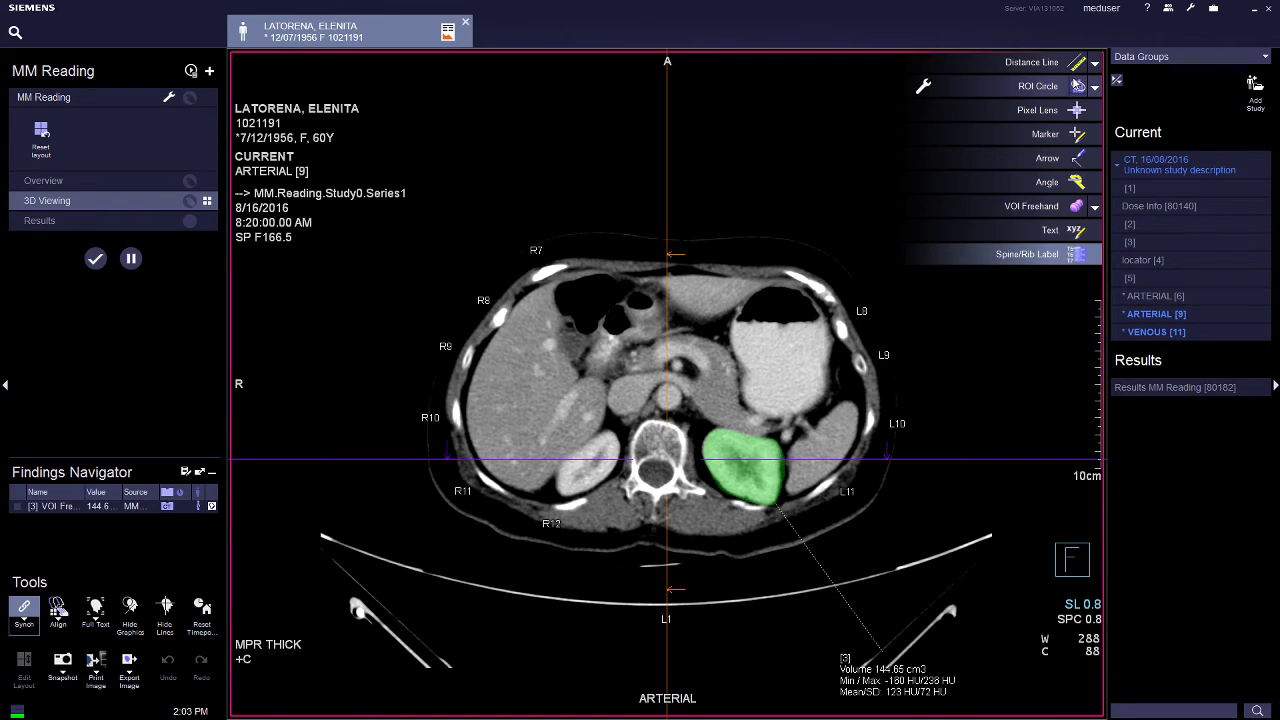
pyautogui.click(1038, 258)
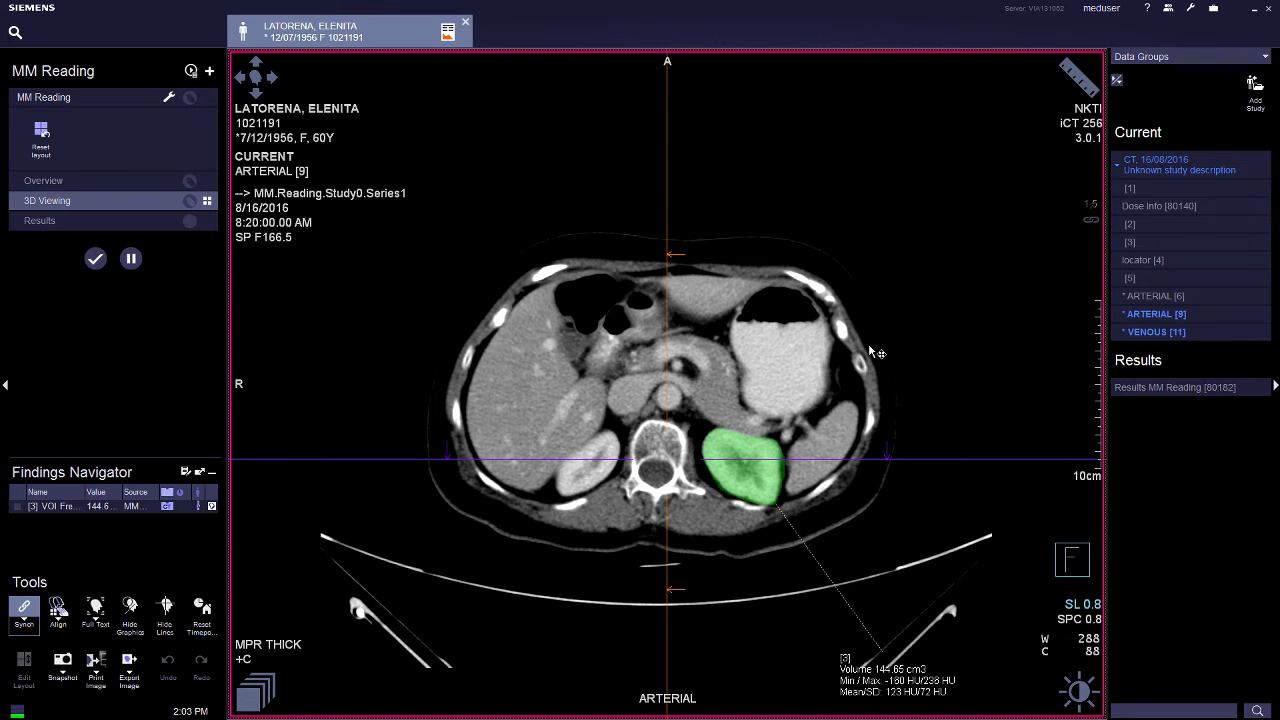
pyautogui.moveTo(870, 350)
pyautogui.mouseDown()
pyautogui.moveTo(870, 299)
pyautogui.moveTo(870, 364)
pyautogui.mouseUp()
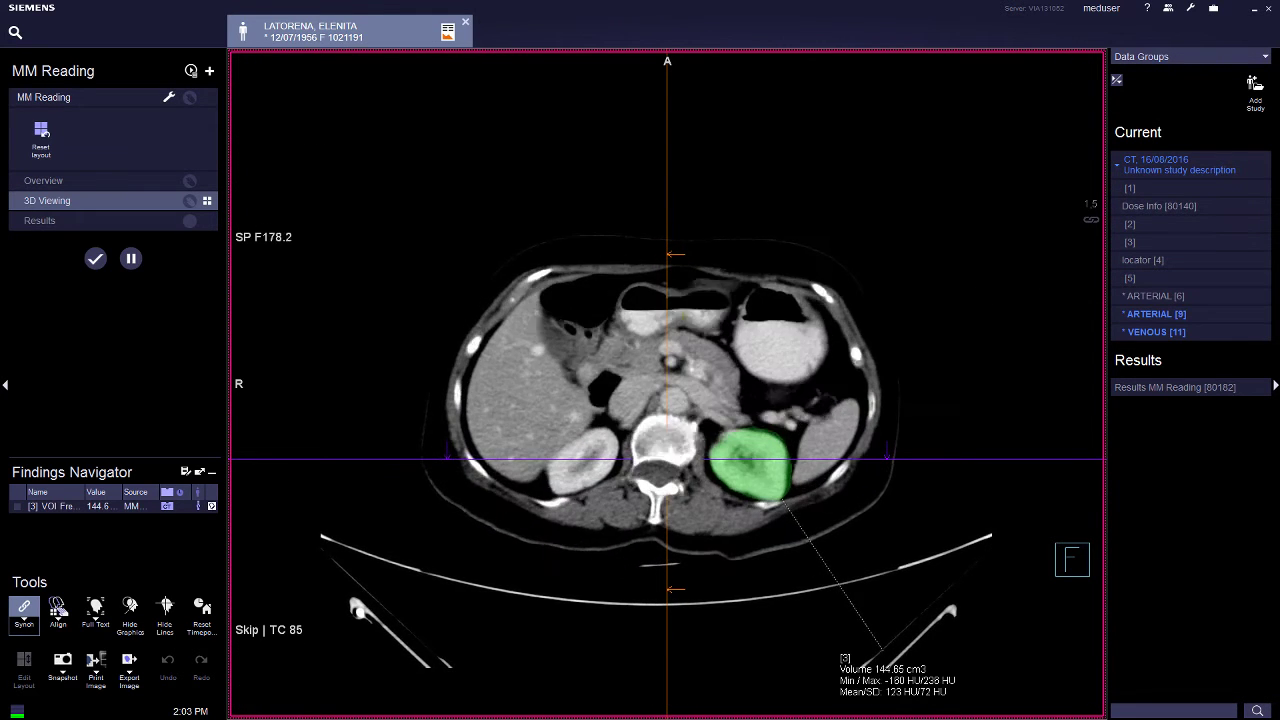
pyautogui.scroll(2, 855, 389)
pyautogui.moveTo(667, 462); pyautogui.dragTo(585, 377)
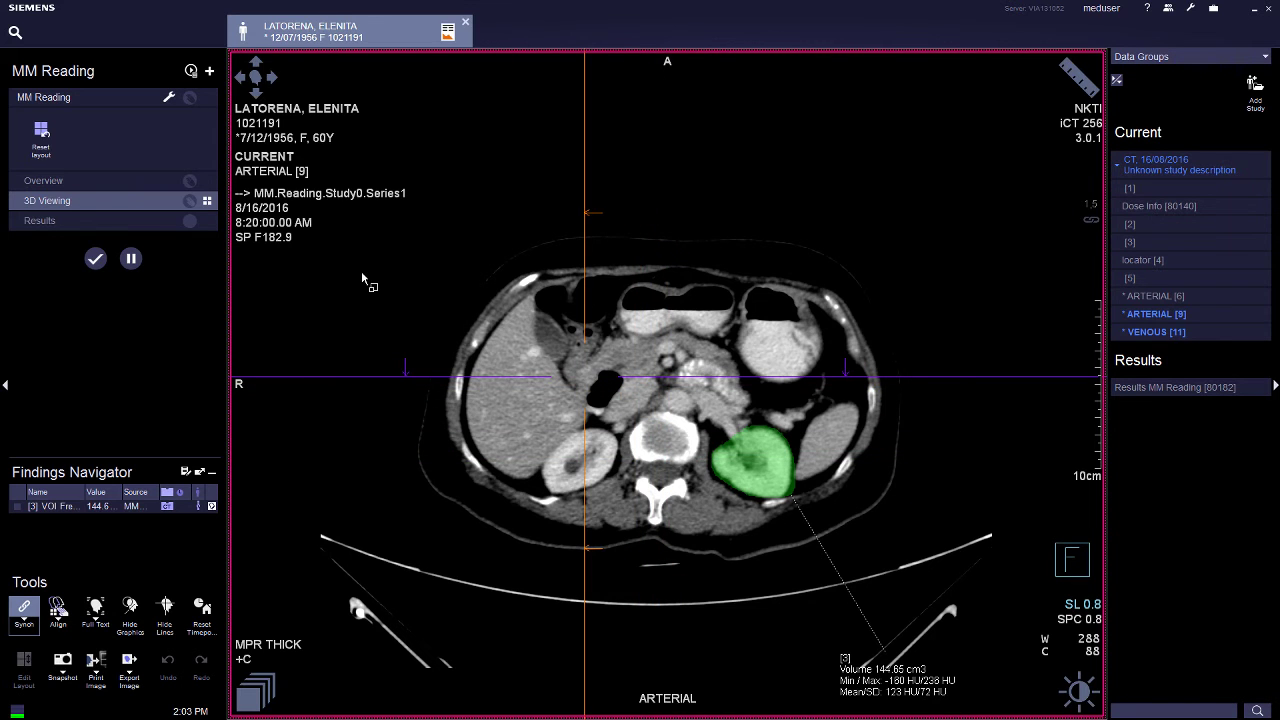
# - Restore the comparison layout and exclude the venous series from it
pyautogui.doubleClick(361, 270)
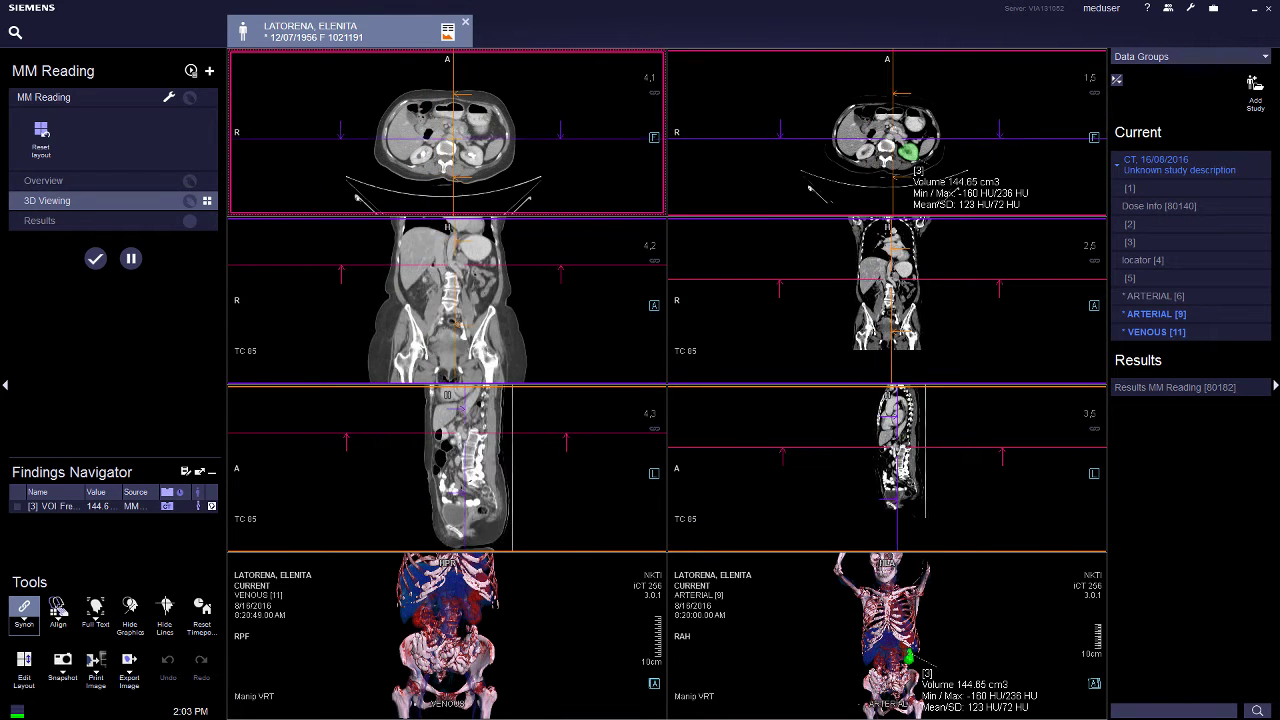
pyautogui.rightClick(580, 322)
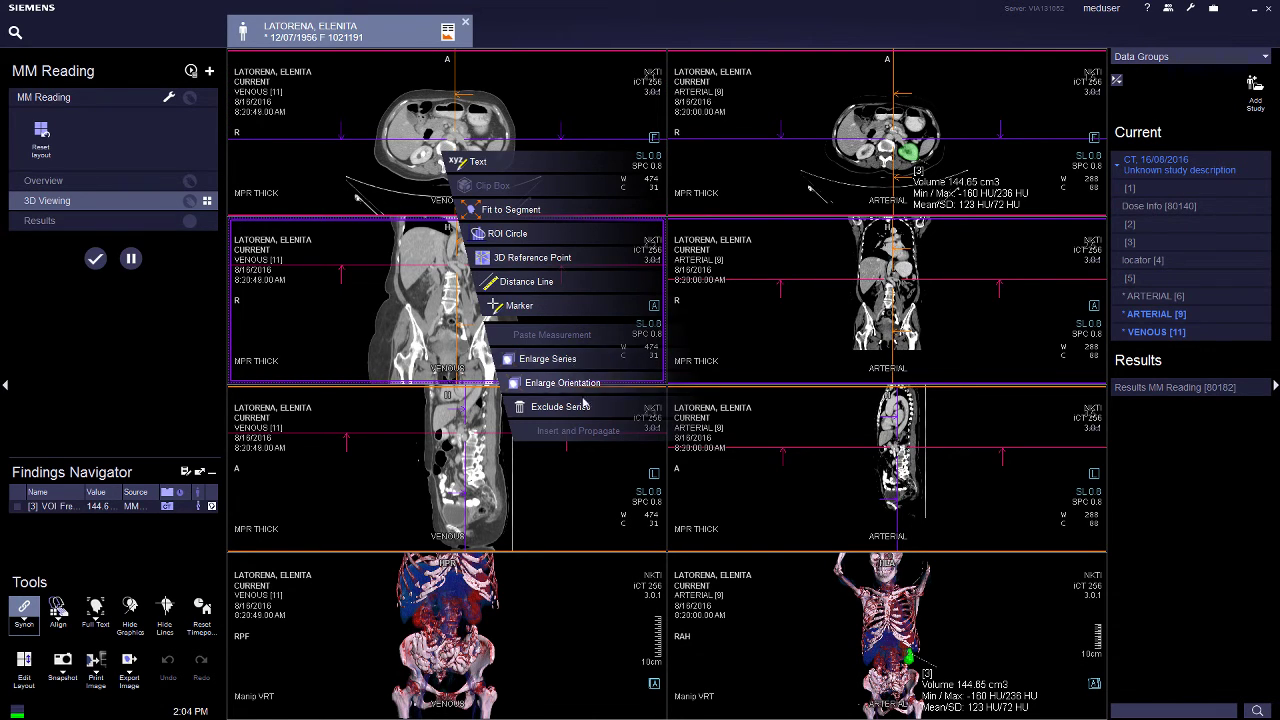
pyautogui.click(586, 410)
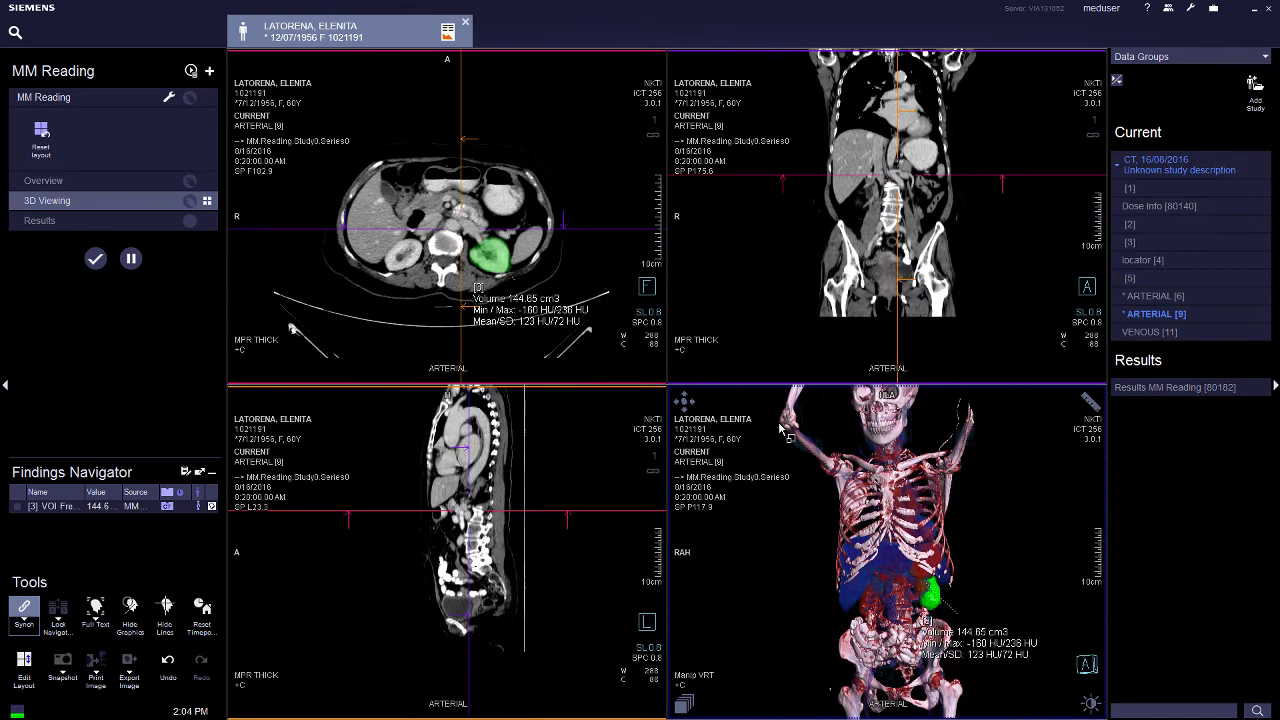
# - Adjust the arterial MPR windowing to about width 286 and center 25, and check the kidney VOI on coronal and axial slices
pyautogui.moveTo(573, 278)
pyautogui.mouseDown()
pyautogui.moveTo(573, 242)
pyautogui.moveTo(573, 260)
pyautogui.mouseUp()
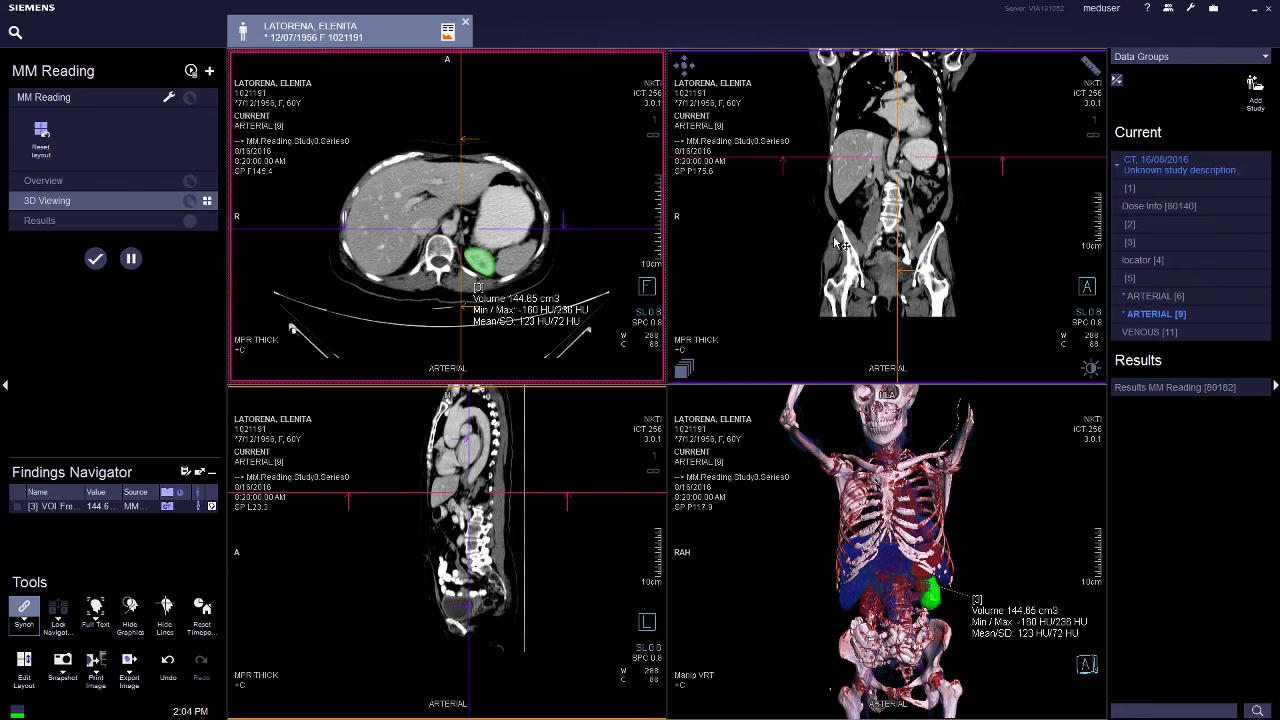
pyautogui.moveTo(838, 241); pyautogui.dragTo(808, 238, button='middle')
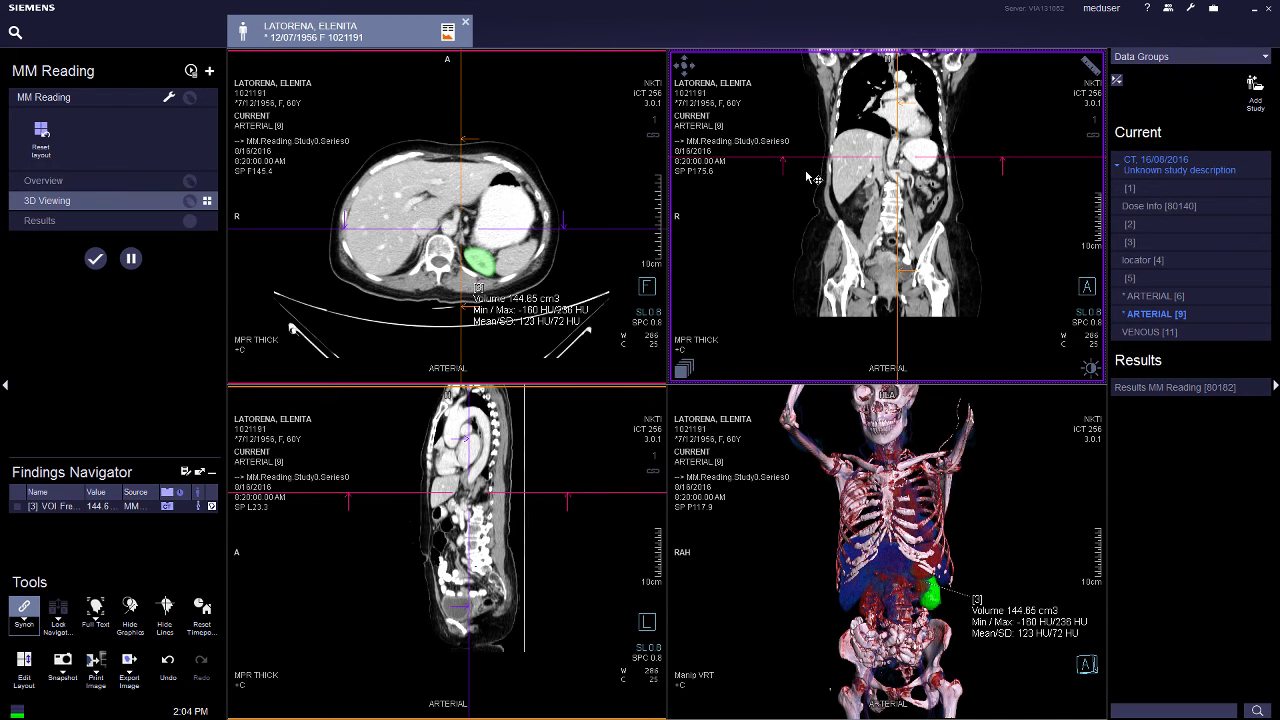
pyautogui.scroll(-10, 807, 177)
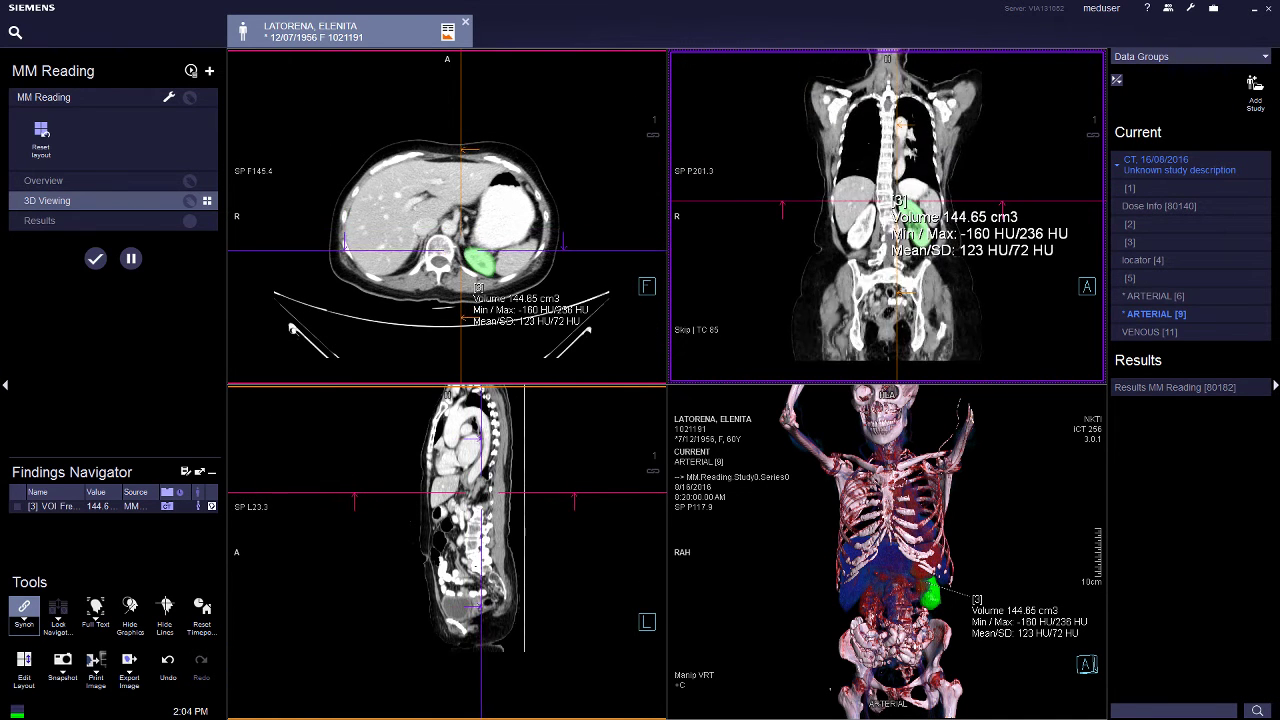
pyautogui.scroll(20, 833, 262)
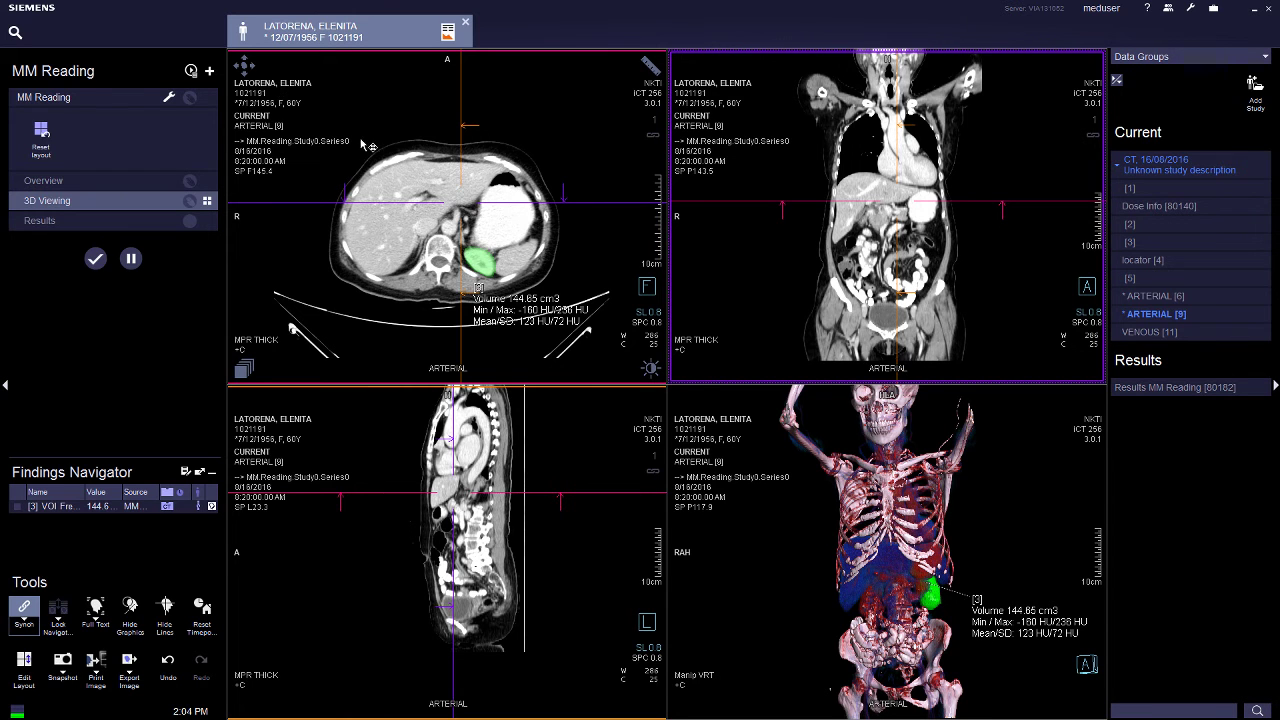
pyautogui.scroll(-10, 365, 145)
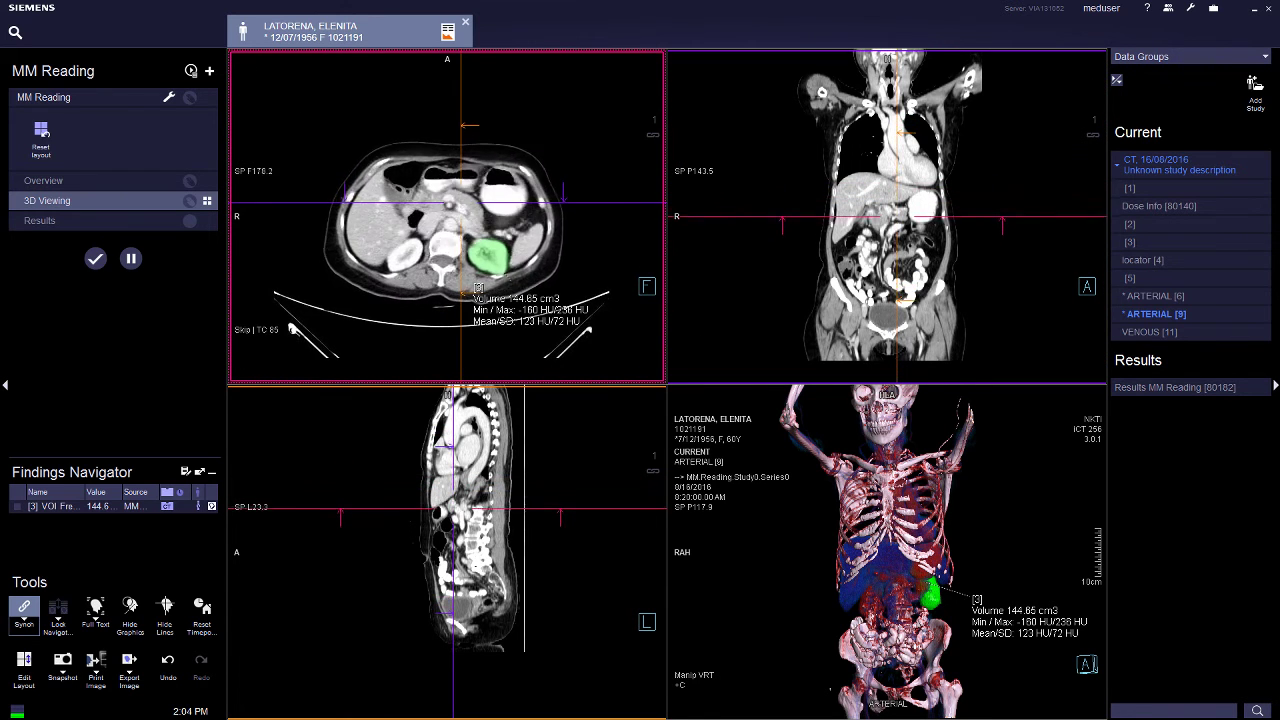
pyautogui.scroll(10, 292, 330)
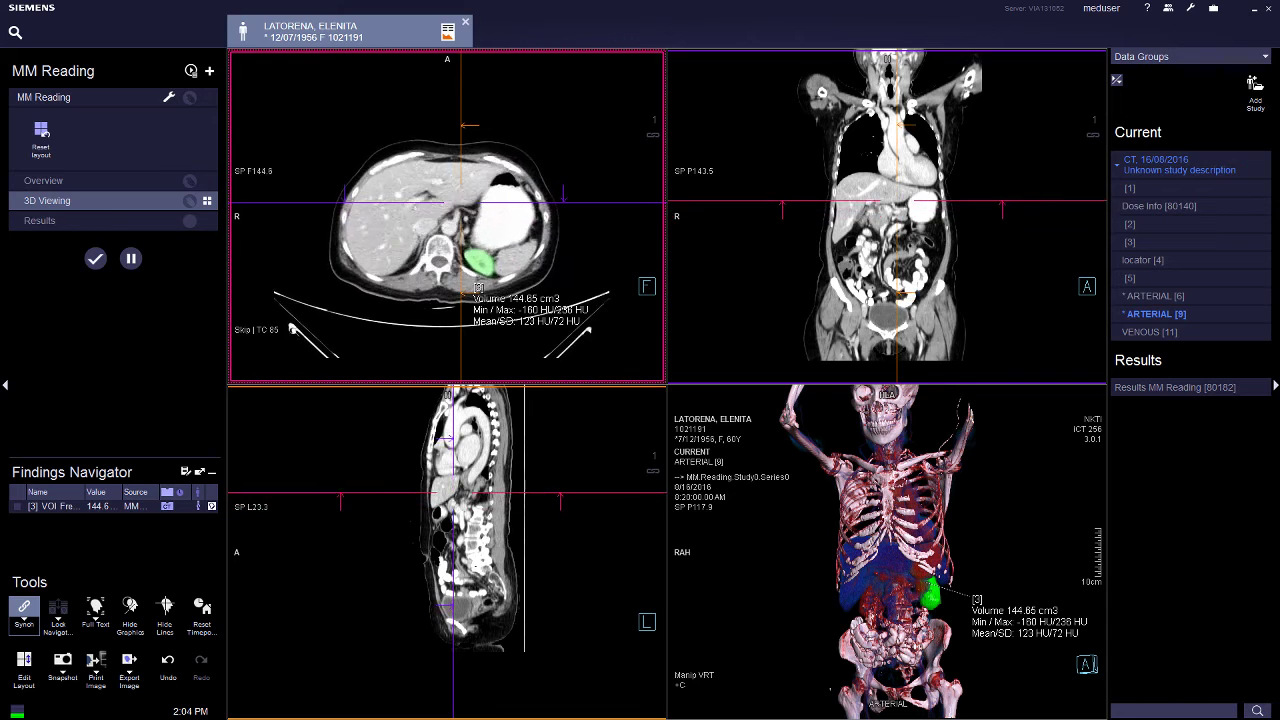
pyautogui.scroll(3, 292, 330)
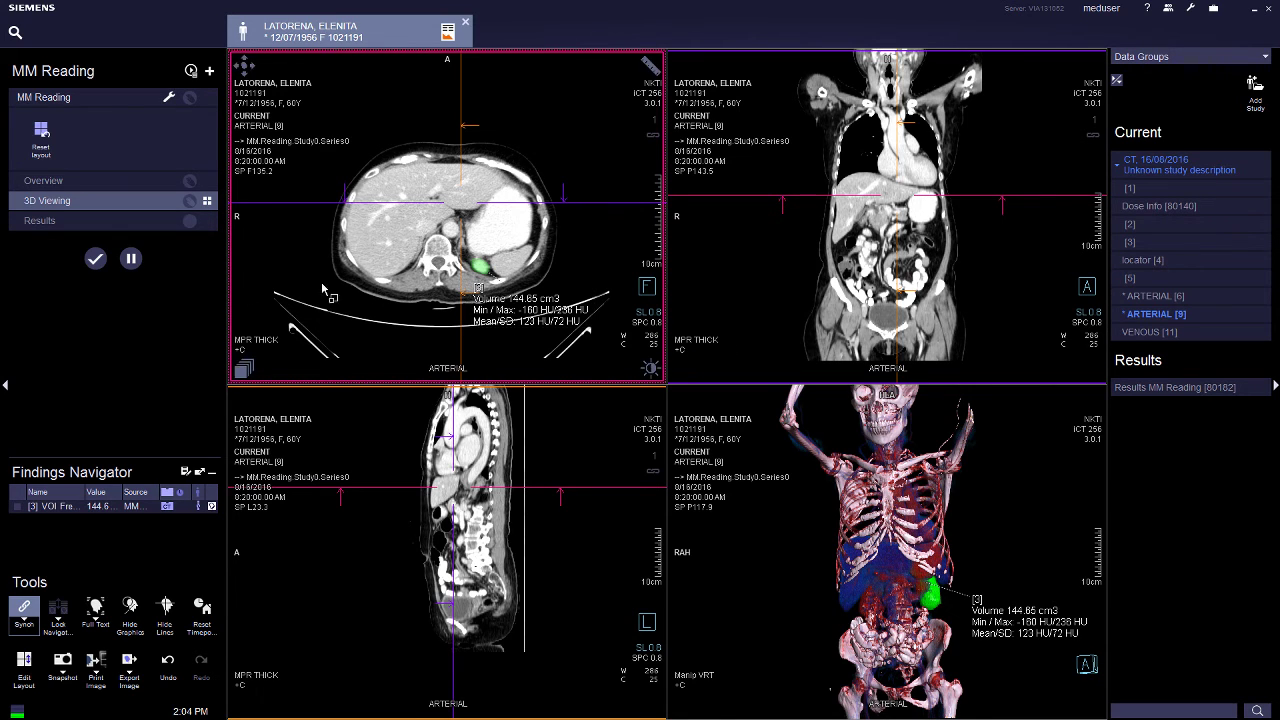
# - Review the public 3D Viewing layouts and the advanced layout editing options, keeping the current layout
pyautogui.click(207, 202)
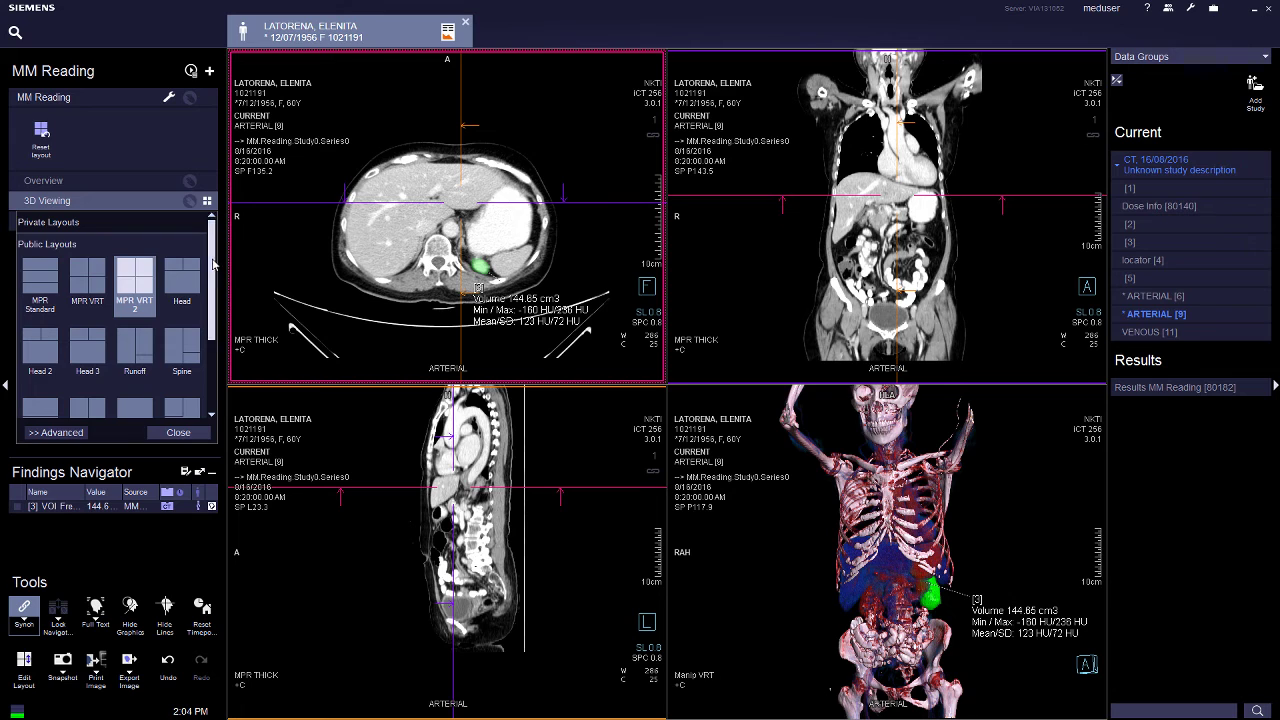
pyautogui.scroll(-5, 203, 362)
pyautogui.click(76, 436)
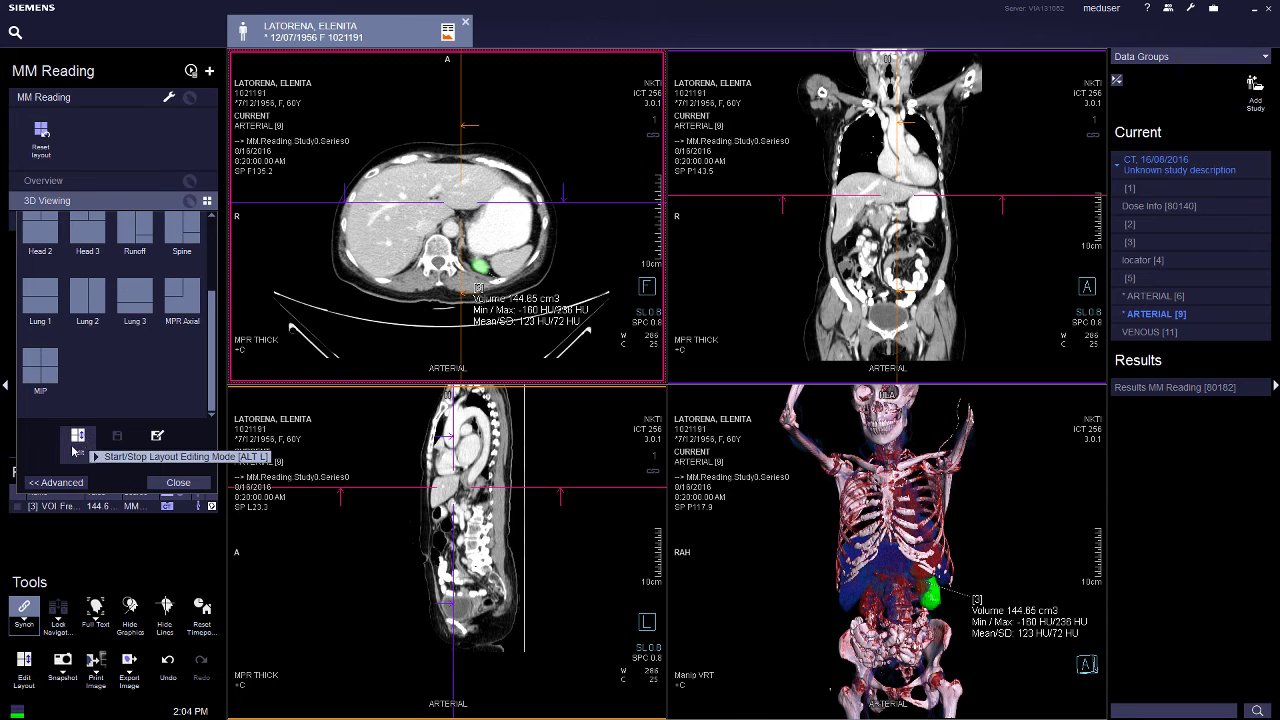
pyautogui.click(175, 483)
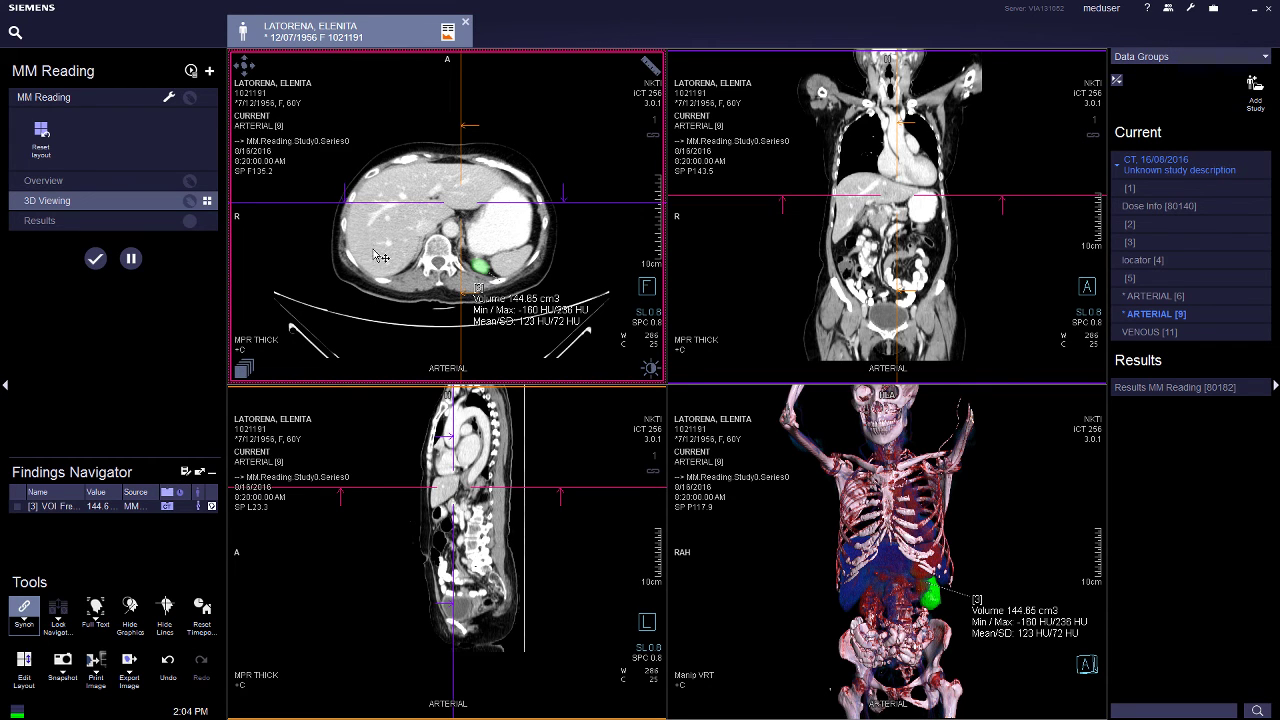
# - Review the arterial axial slices from the kidneys up to the heart, and minimize the reading application to the desktop
pyautogui.moveTo(350, 251)
pyautogui.mouseDown()
pyautogui.moveTo(350, 237)
pyautogui.moveTo(350, 255)
pyautogui.mouseUp()
pyautogui.scroll(-10, 358, 259)
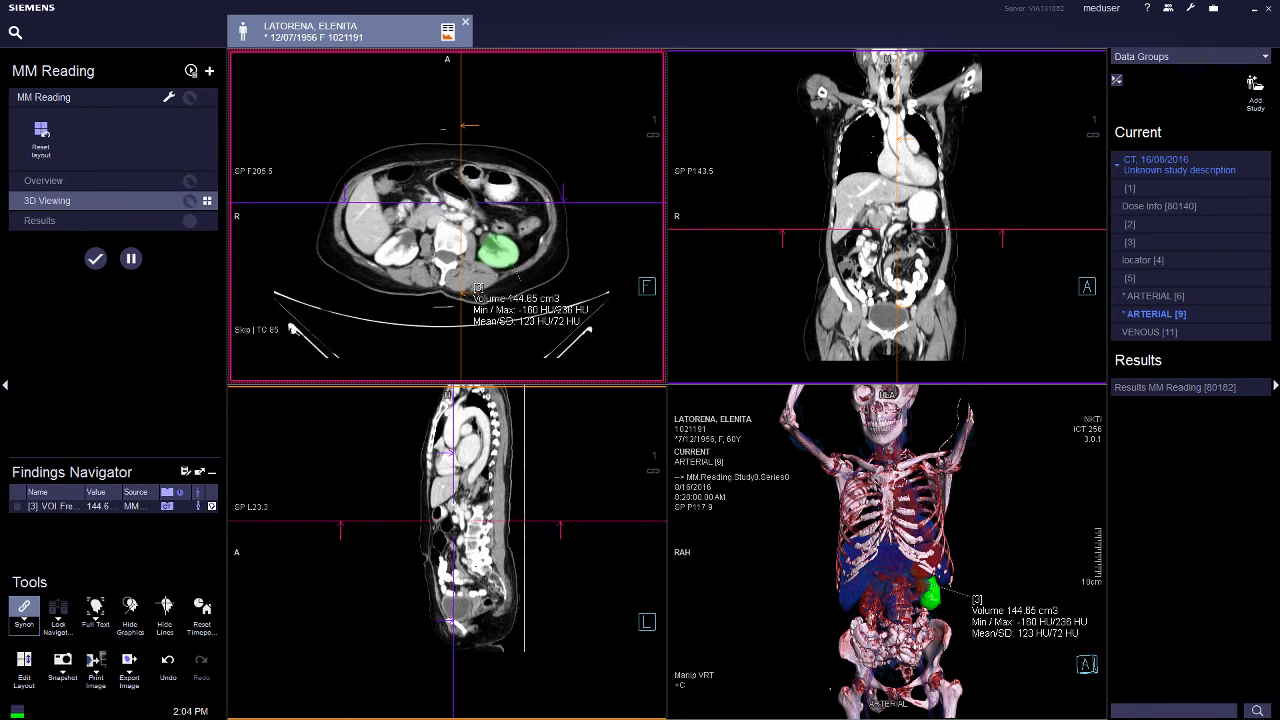
pyautogui.scroll(14, 358, 259)
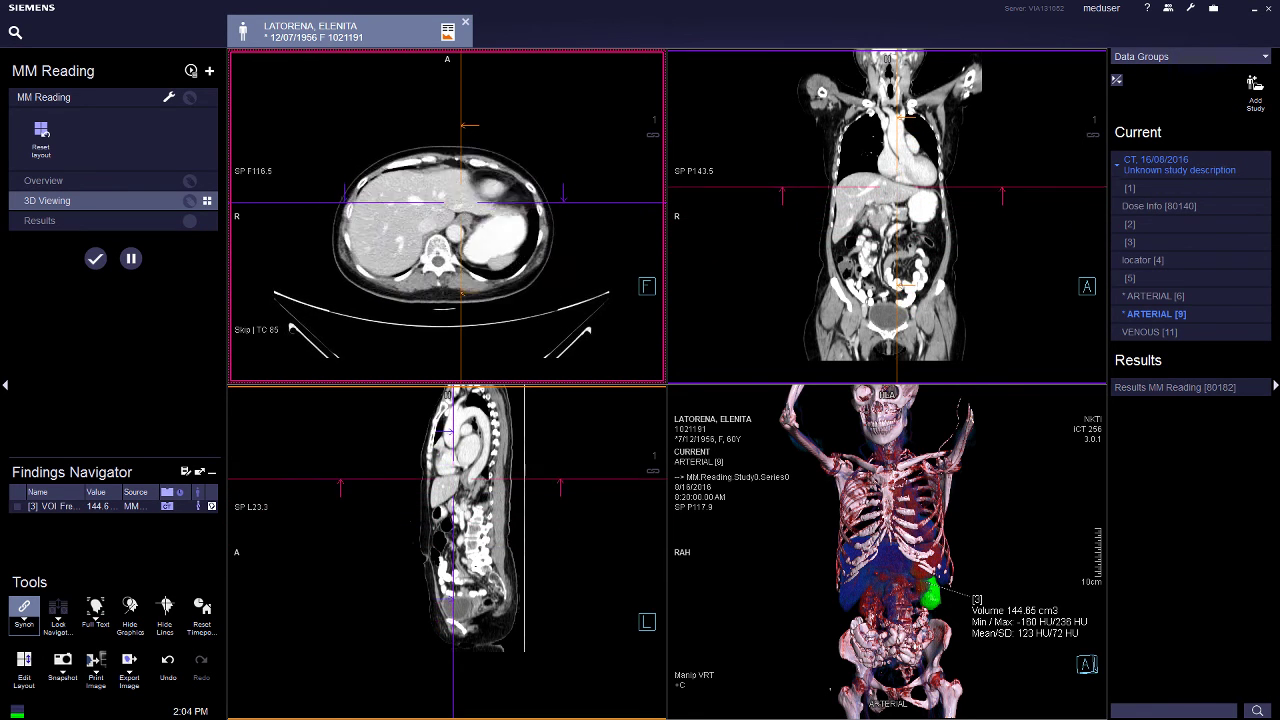
pyautogui.scroll(3, 358, 259)
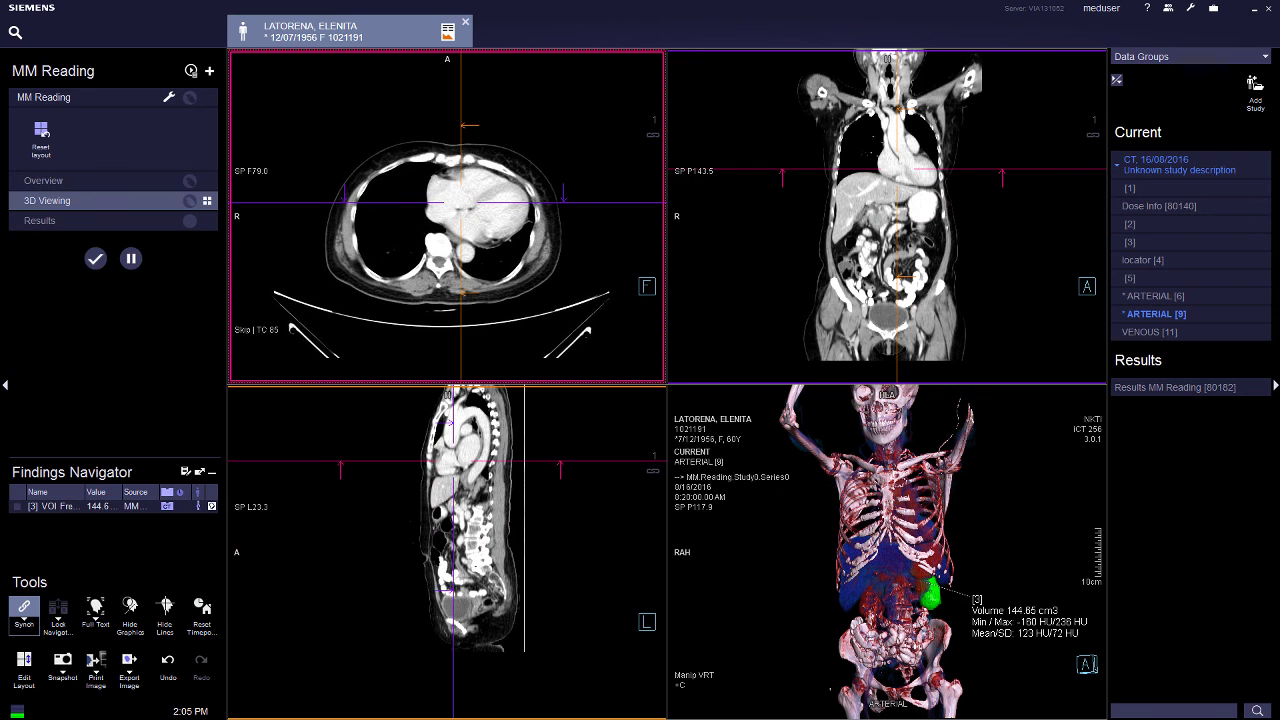
pyautogui.scroll(2, 447, 216)
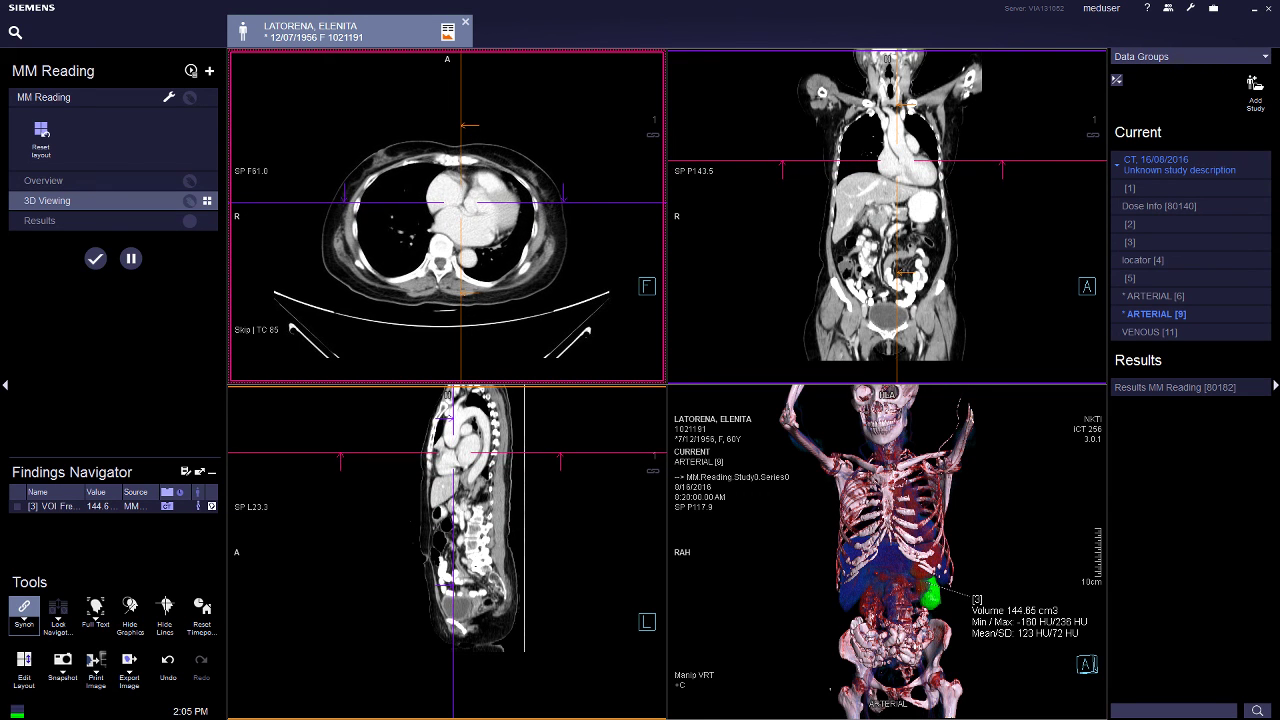
pyautogui.scroll(4, 350, 254)
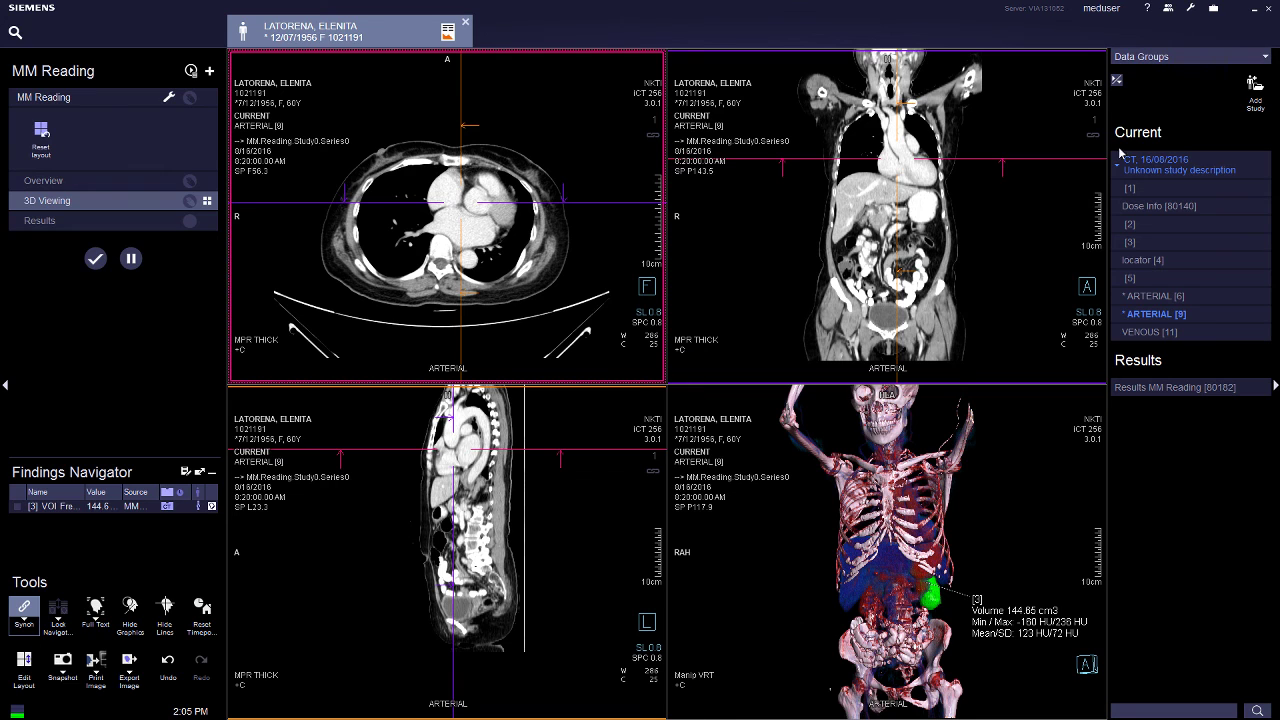
pyautogui.click(1253, 17)
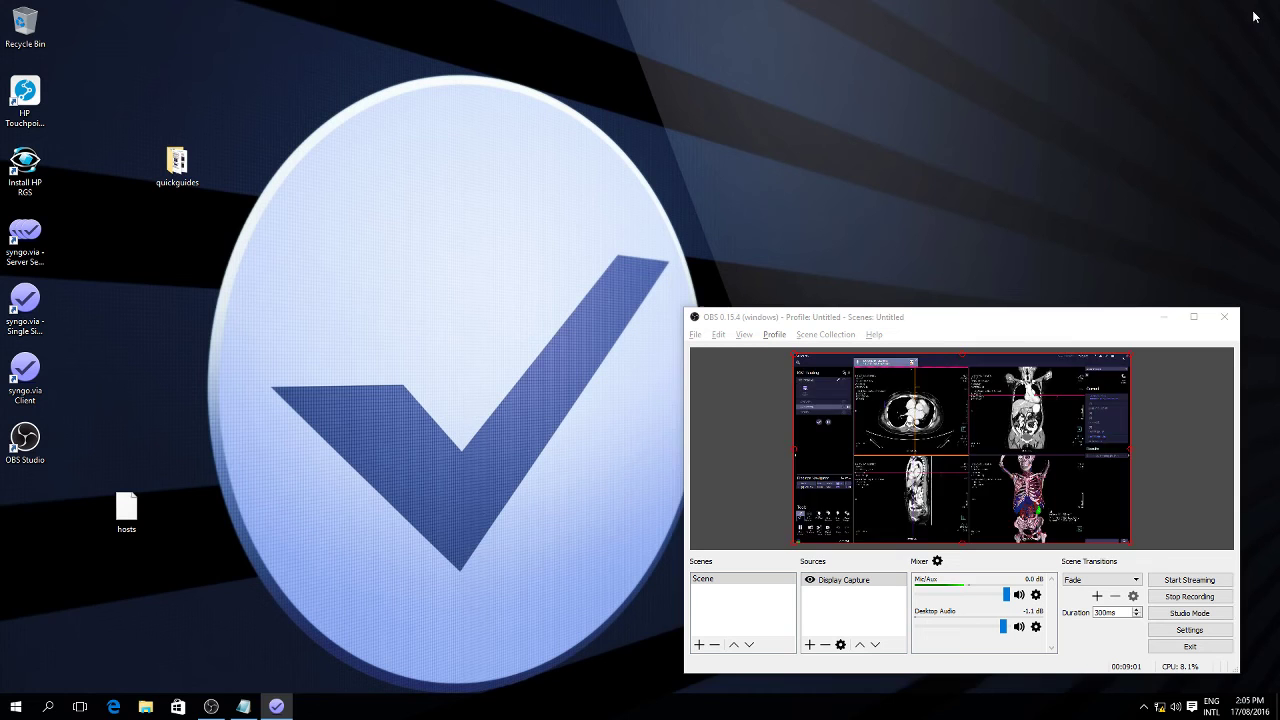